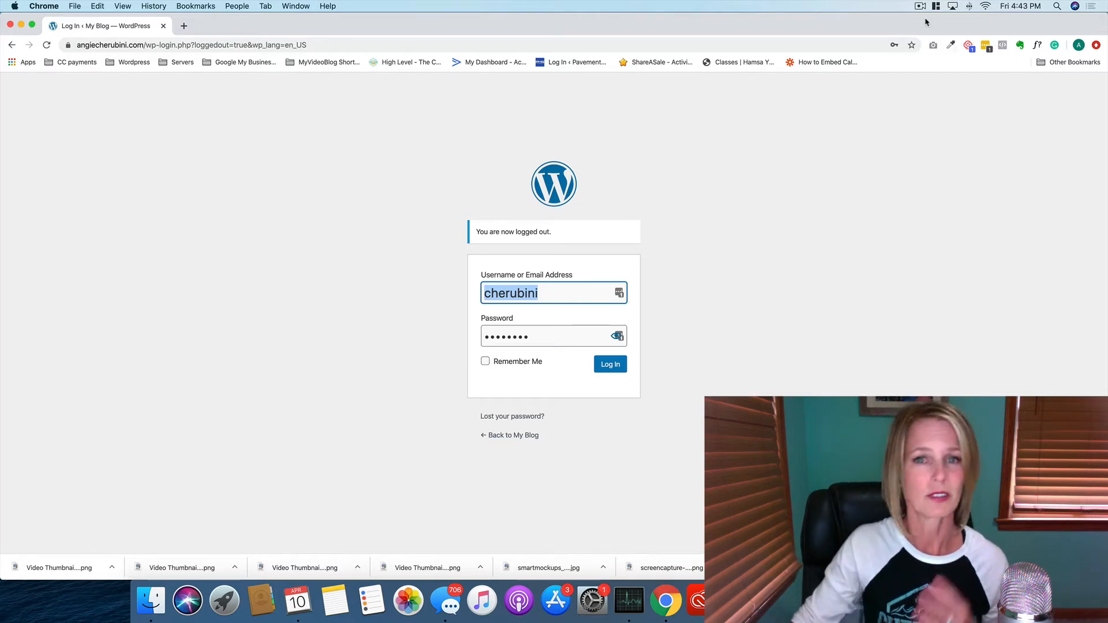
- Log in to the WordPress admin with the prefilled credentials and open the live site in a new browser tab
click(610, 365)
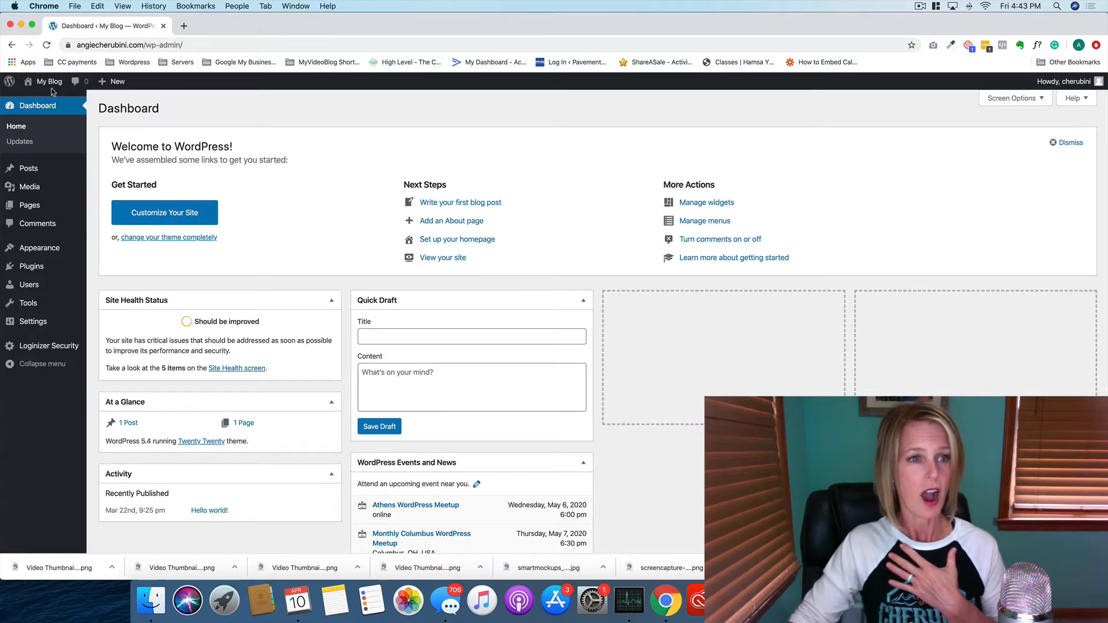
mouse_move(51, 89)
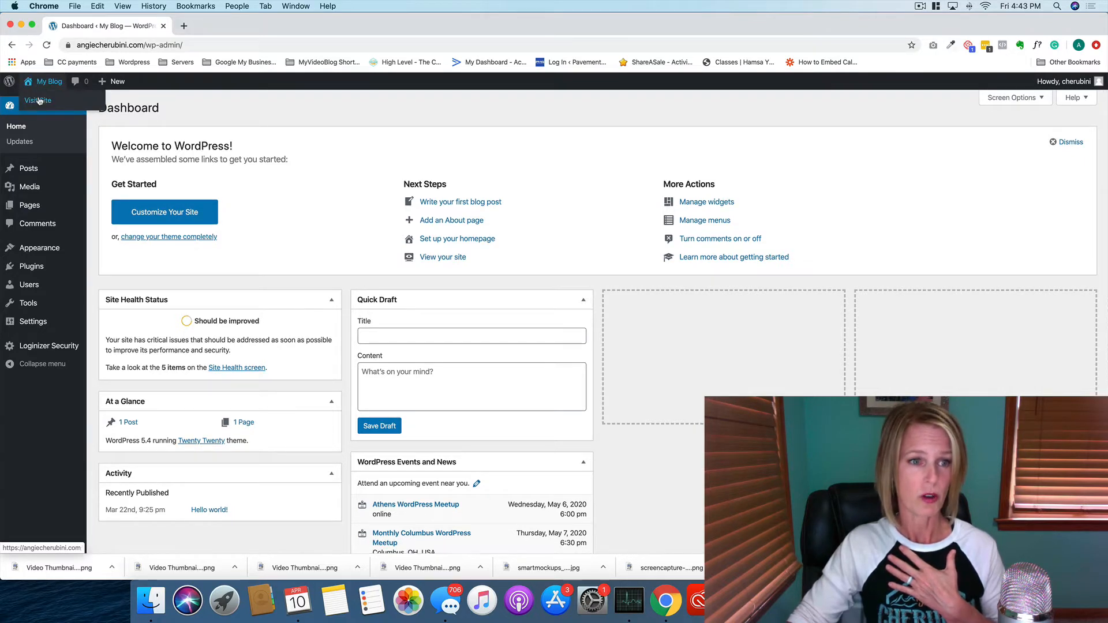
right_click(39, 101)
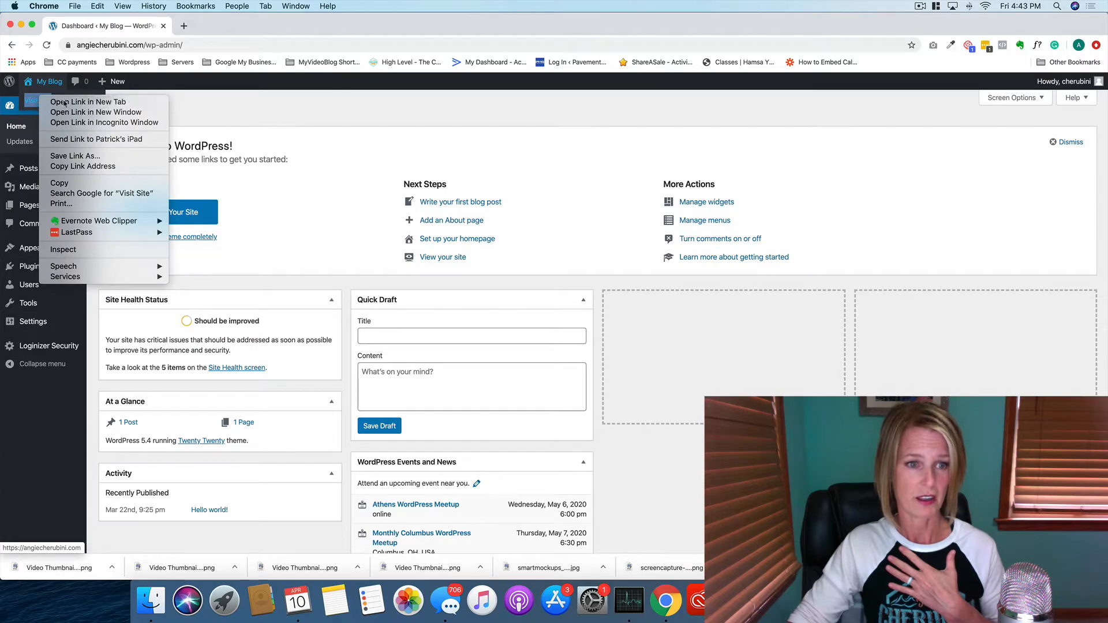
click(58, 102)
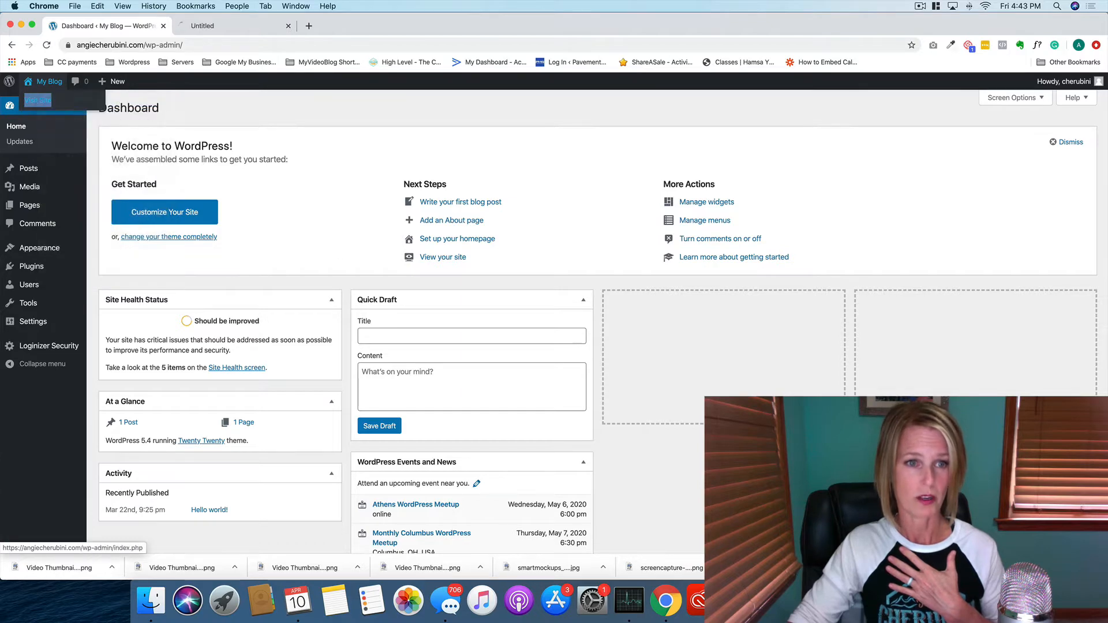
click(238, 28)
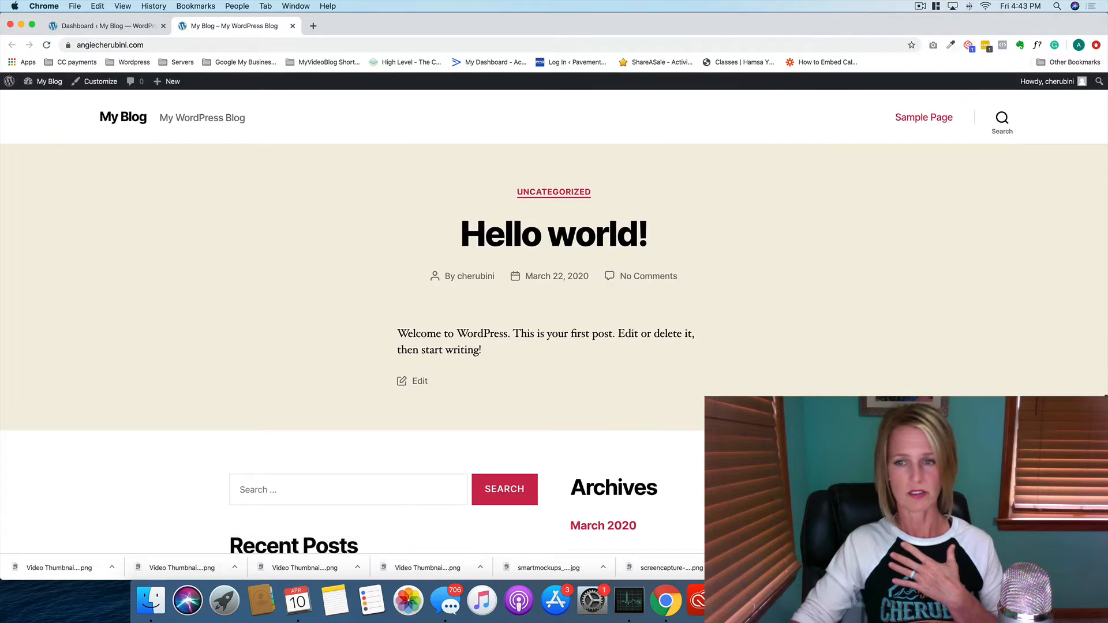
- Return to the admin dashboard and collapse the WordPress Events and News, Activity, At a Glance, Site Health Status and Quick Draft boxes
click(86, 29)
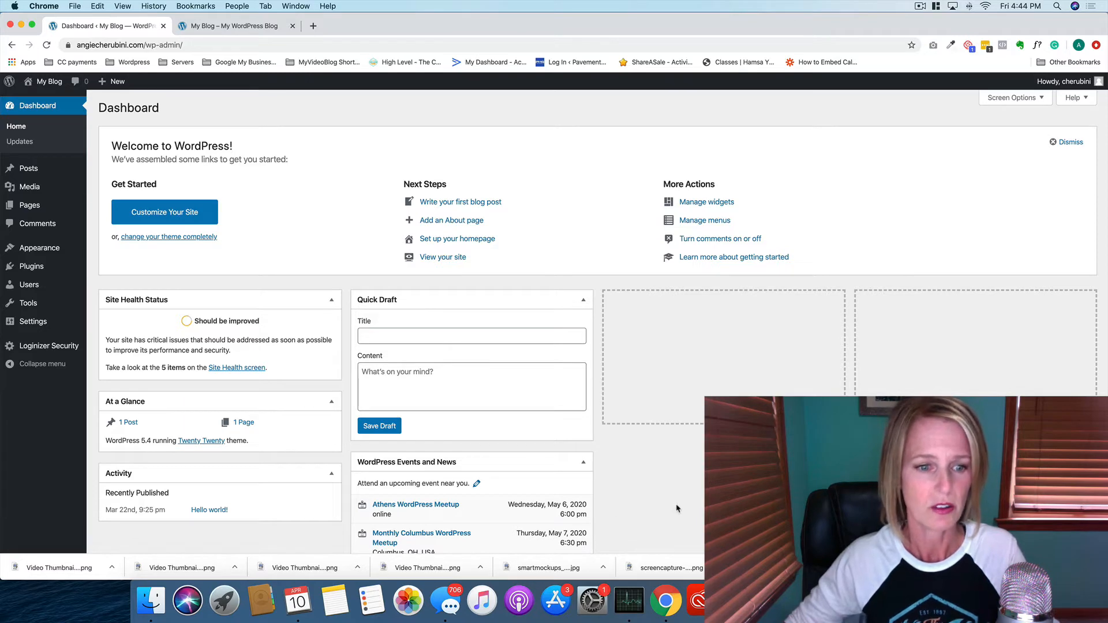
scroll(678, 509, down, 2)
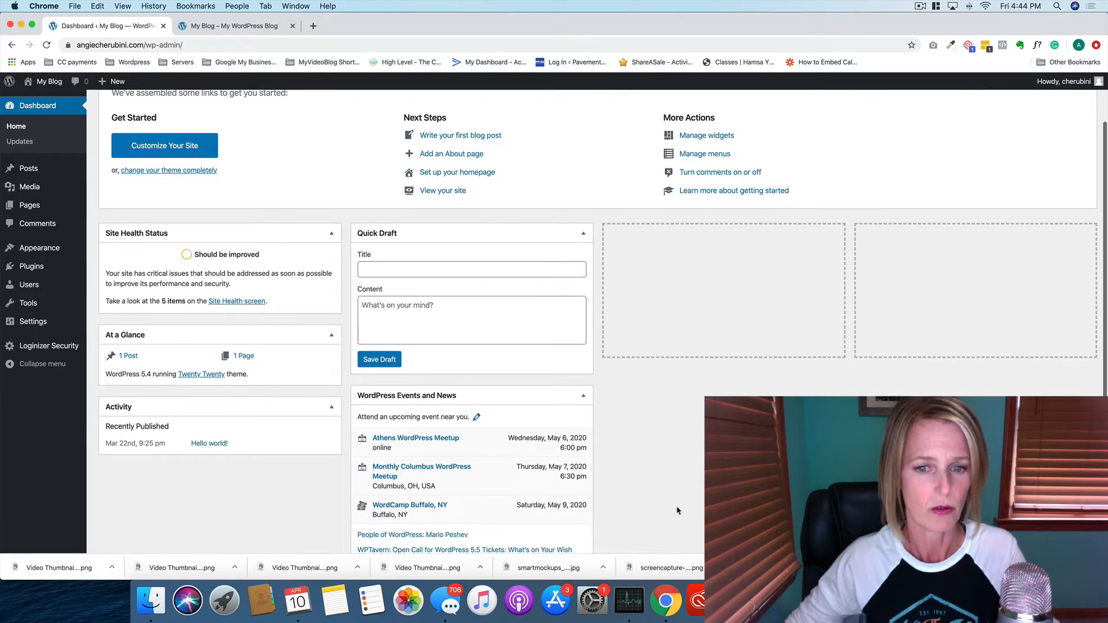
click(583, 395)
click(332, 460)
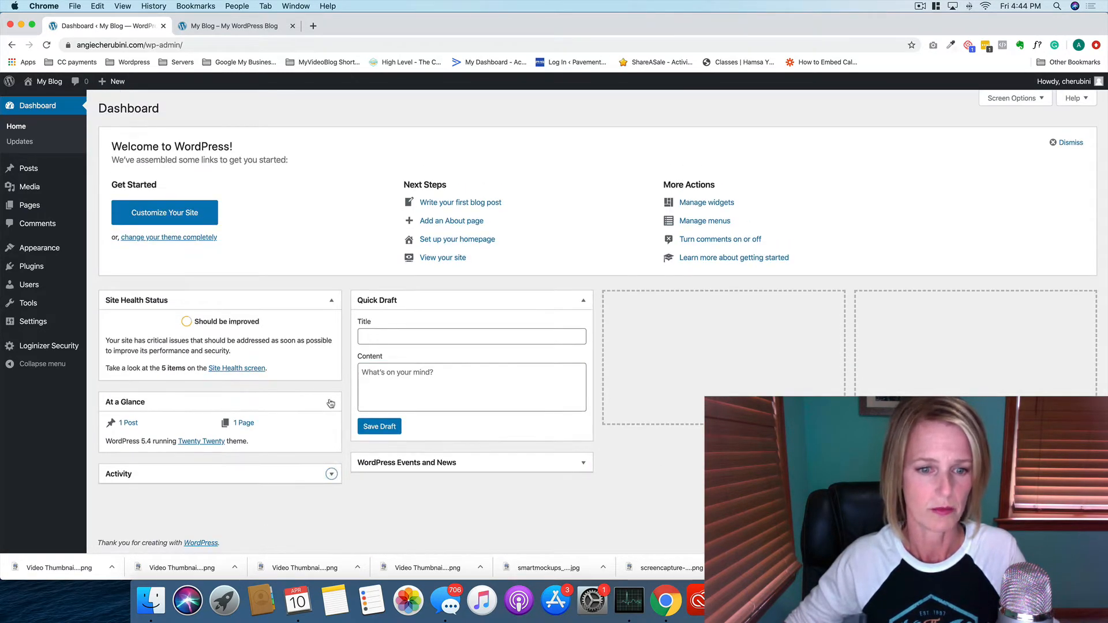
click(332, 402)
click(331, 300)
click(583, 300)
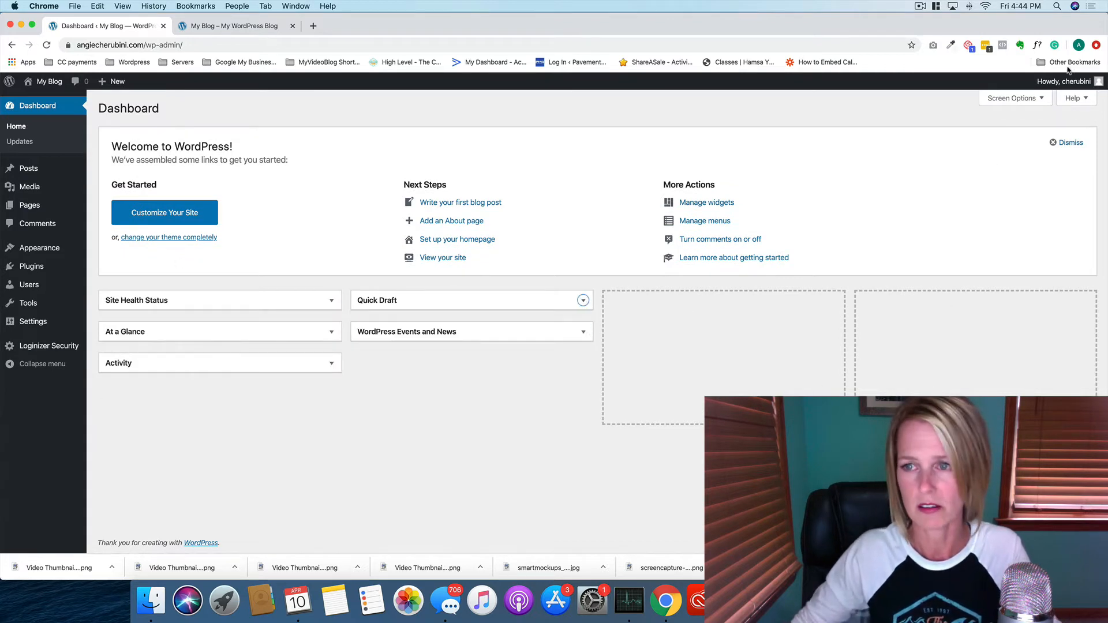
- Hide every dashboard box except Welcome using the Screen Options, and close those options
click(1042, 99)
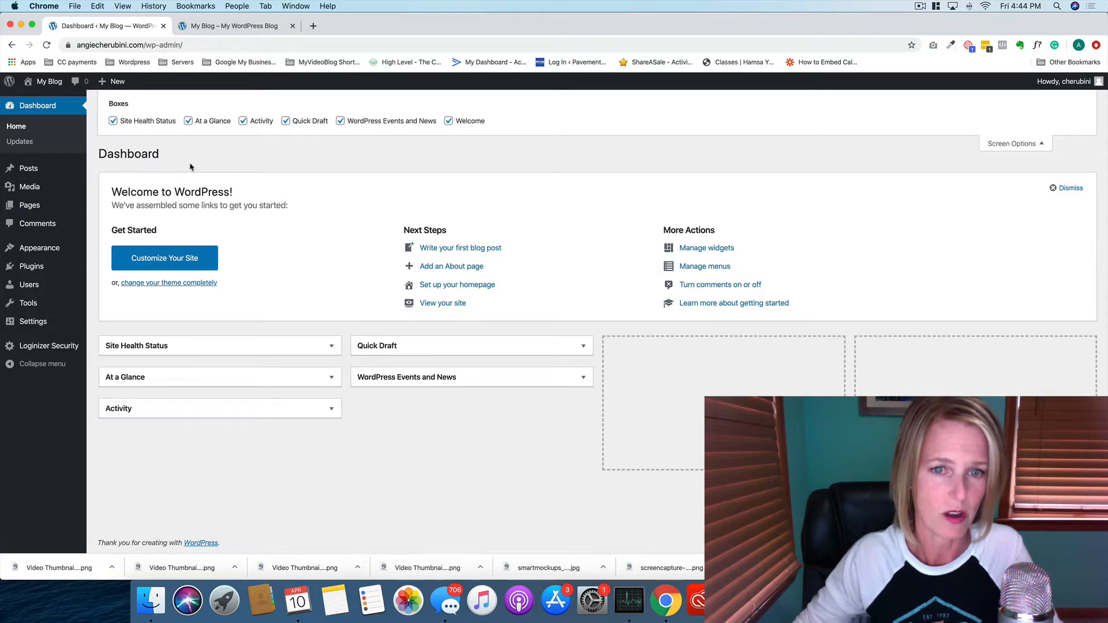
click(340, 121)
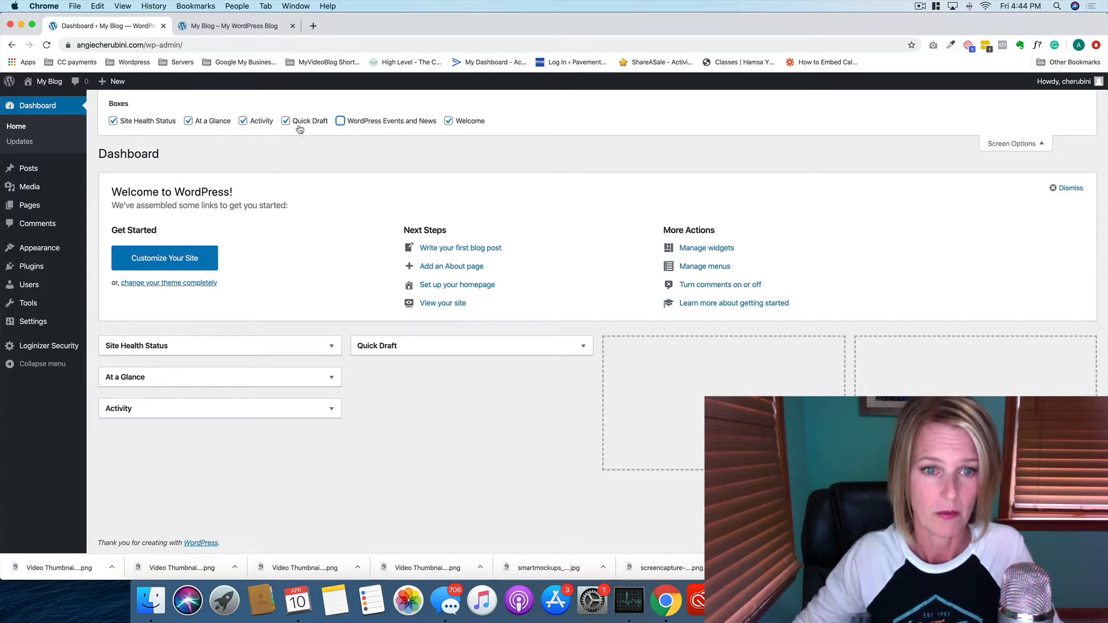
click(287, 124)
click(244, 122)
click(189, 122)
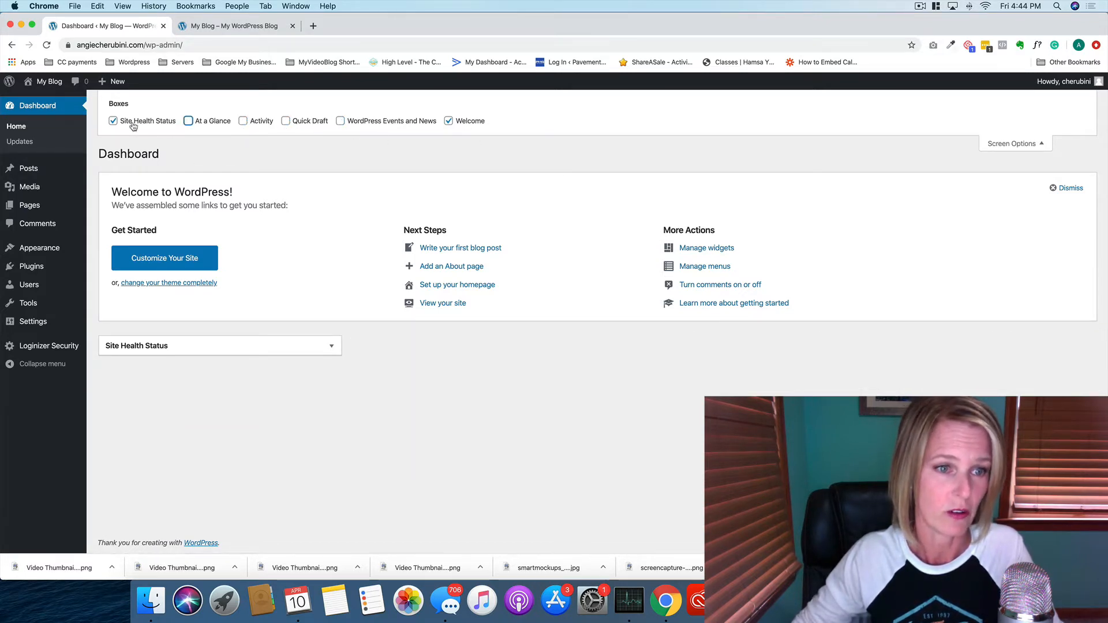
click(114, 122)
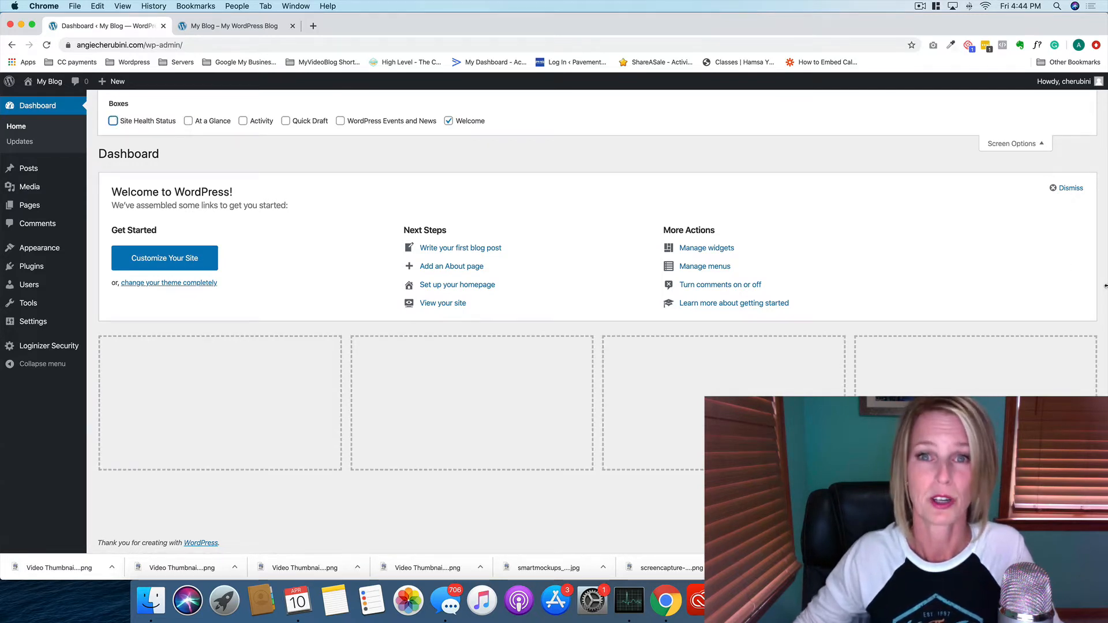
click(1033, 144)
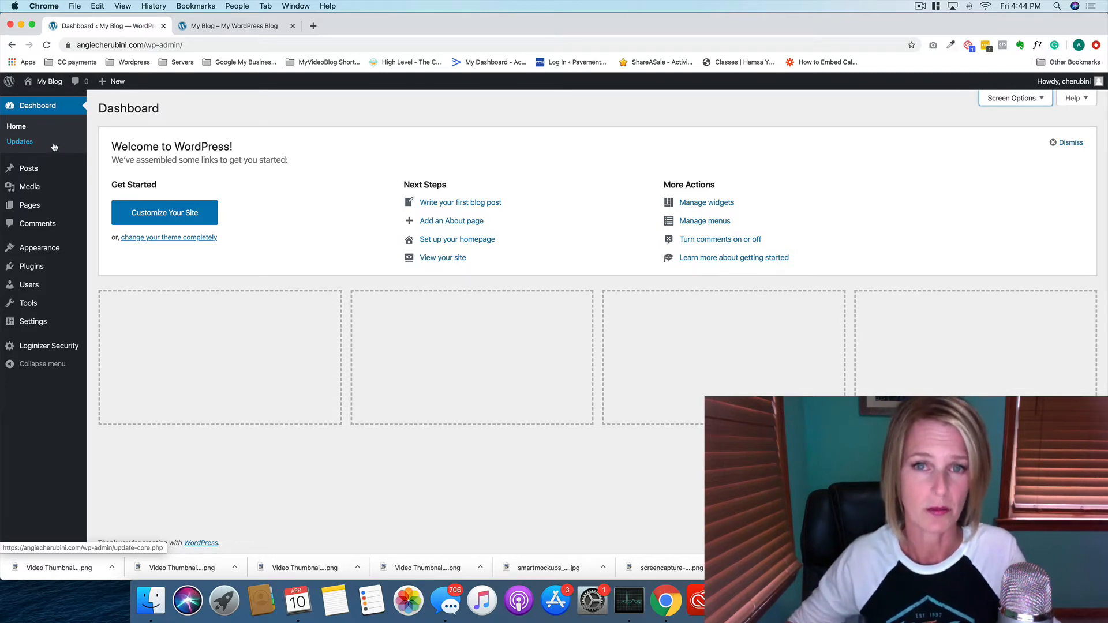
- Check the WordPress Updates page for core, plugin and theme updates, and return to the dashboard home
click(22, 144)
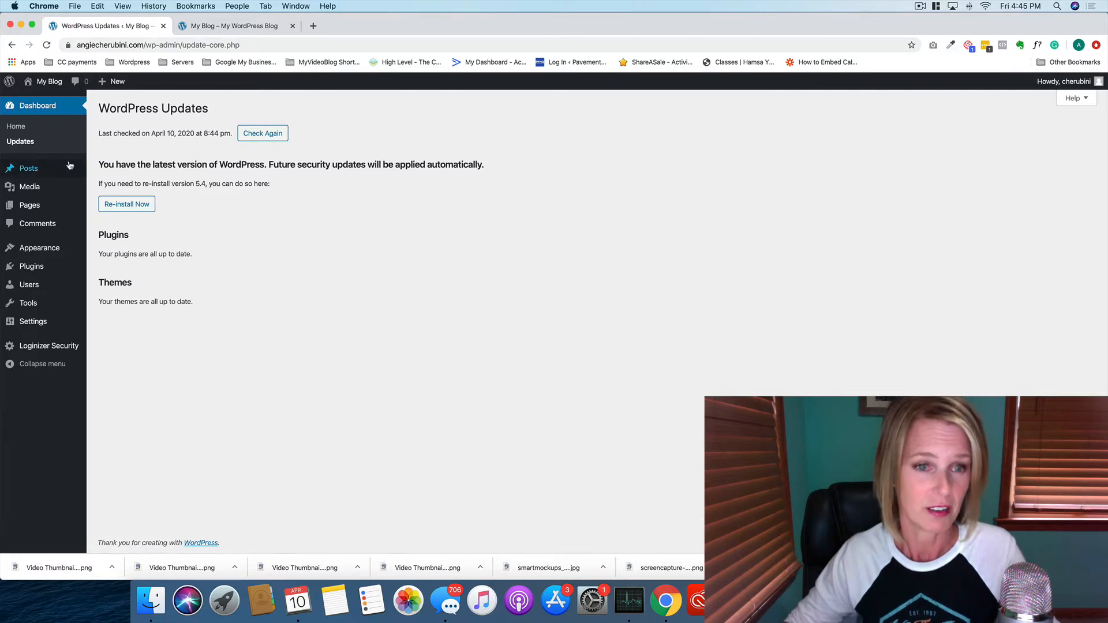
mouse_move(69, 165)
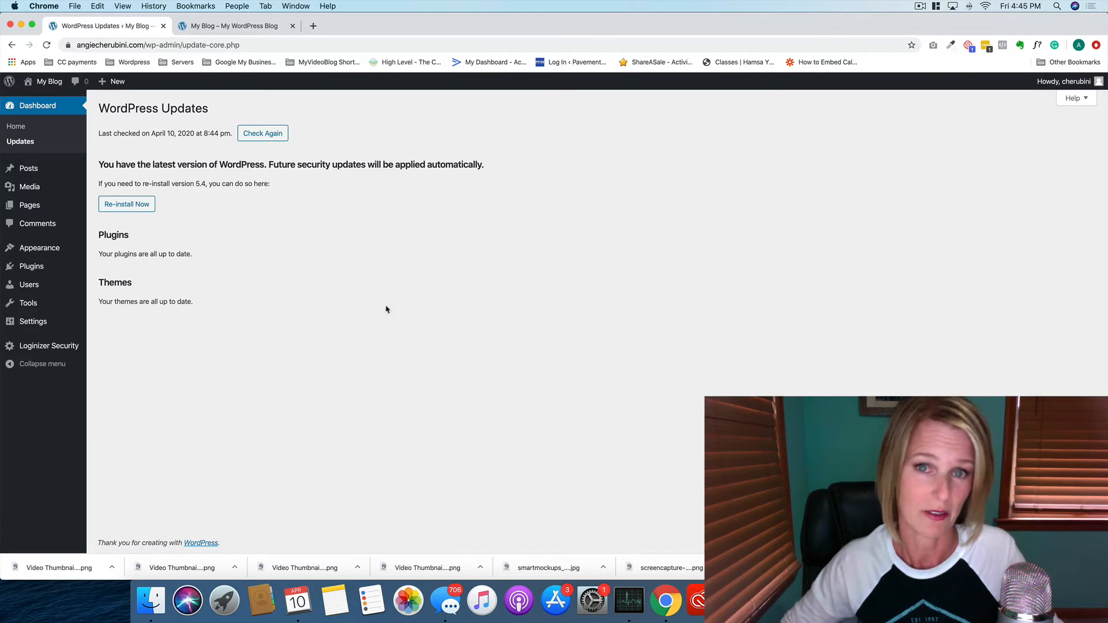
click(20, 142)
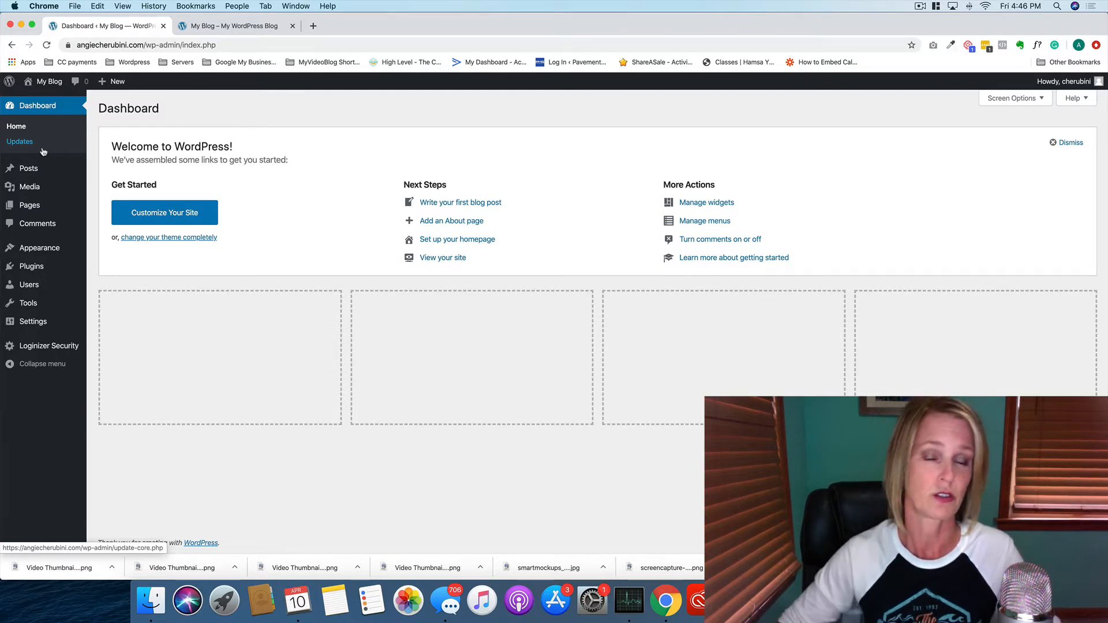
- Open the "Hello world!" post from the list of all posts for editing
mouse_move(34, 173)
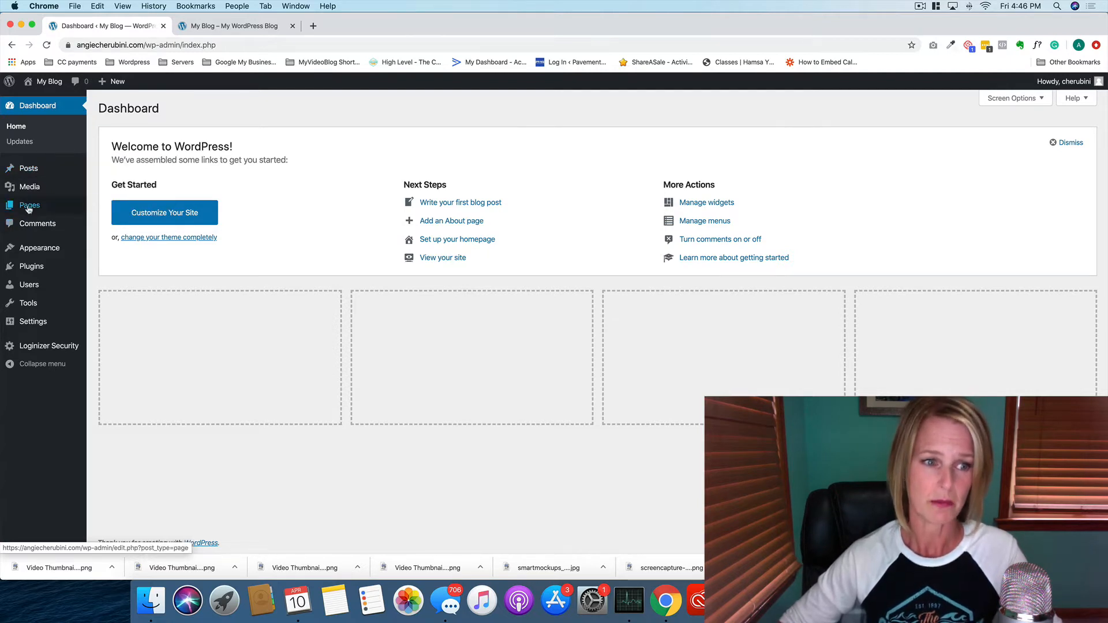
mouse_move(44, 209)
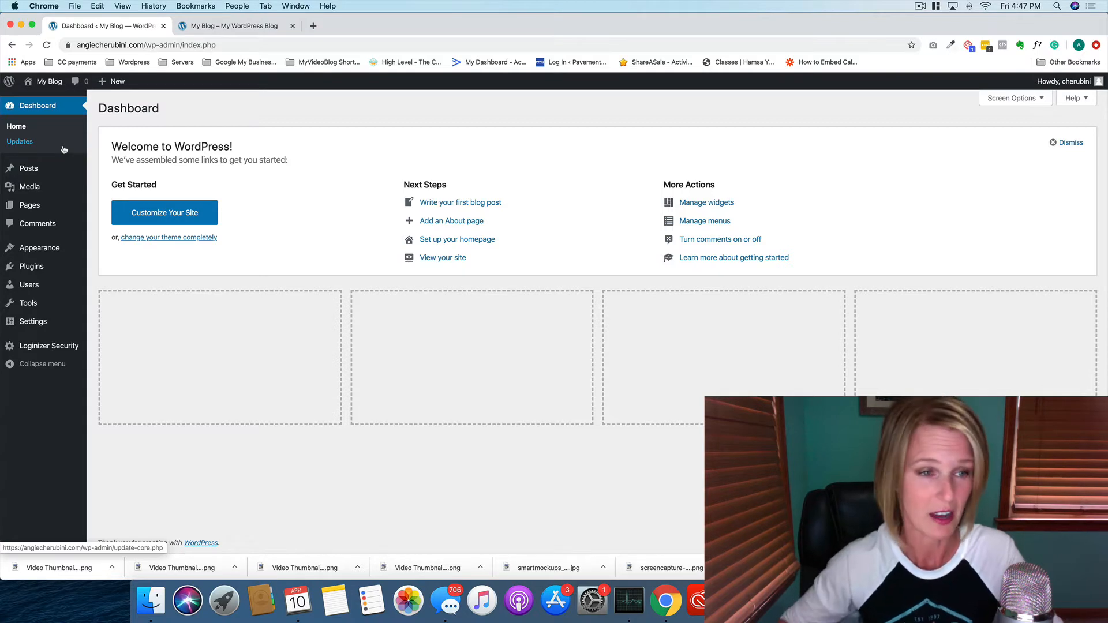
click(22, 173)
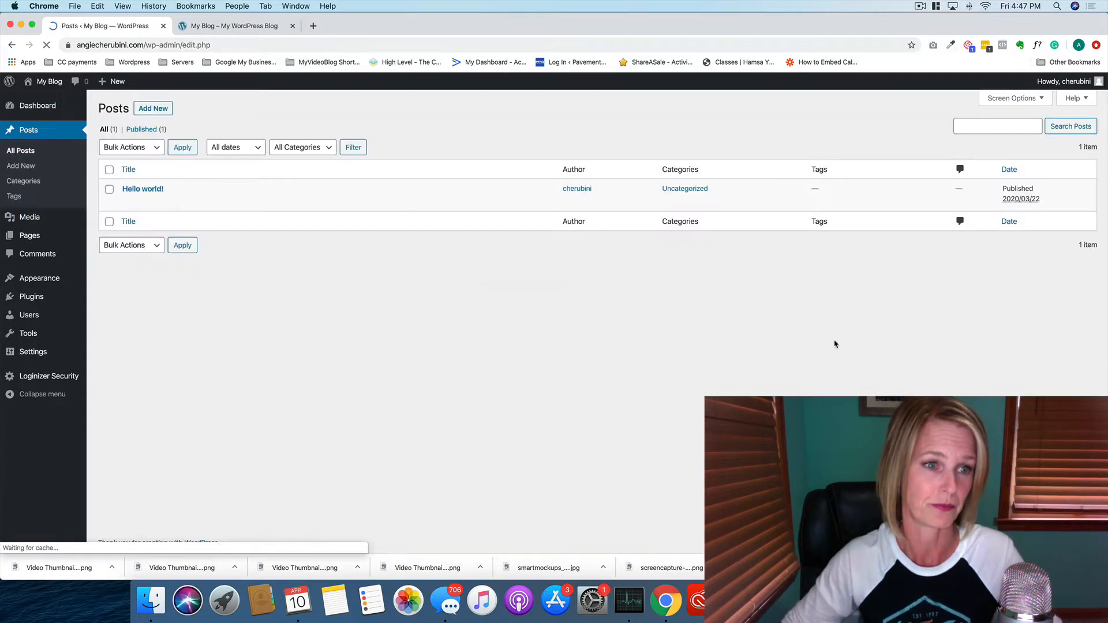
click(148, 189)
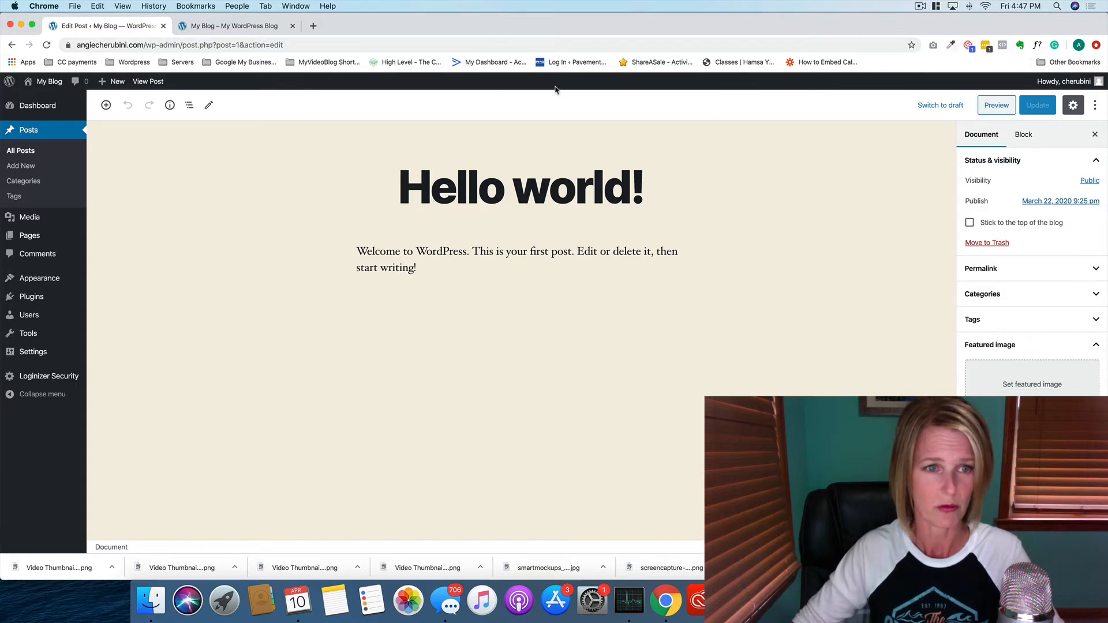
- Look through the block library's Common Blocks, Formatting, Layout Elements and Widgets categories to see which content blocks are available
click(106, 106)
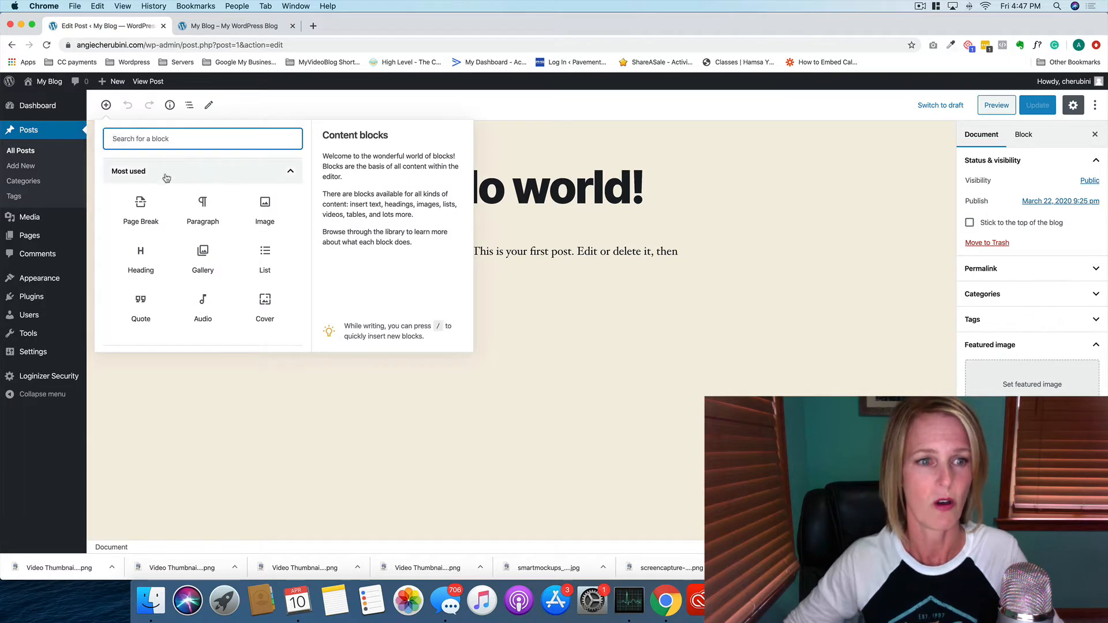
click(294, 174)
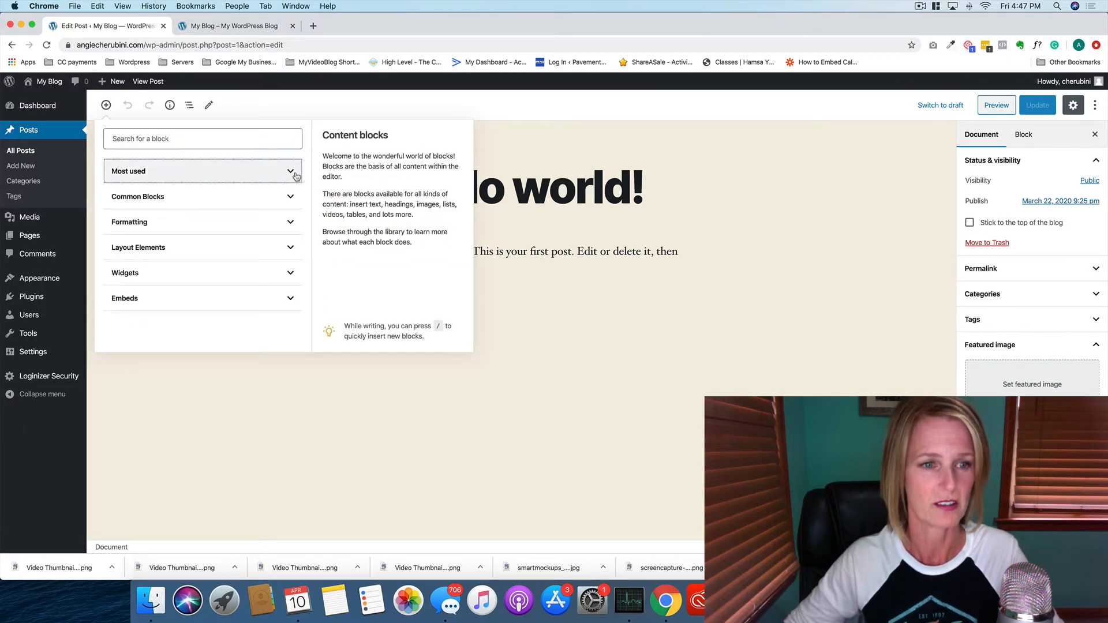
click(209, 196)
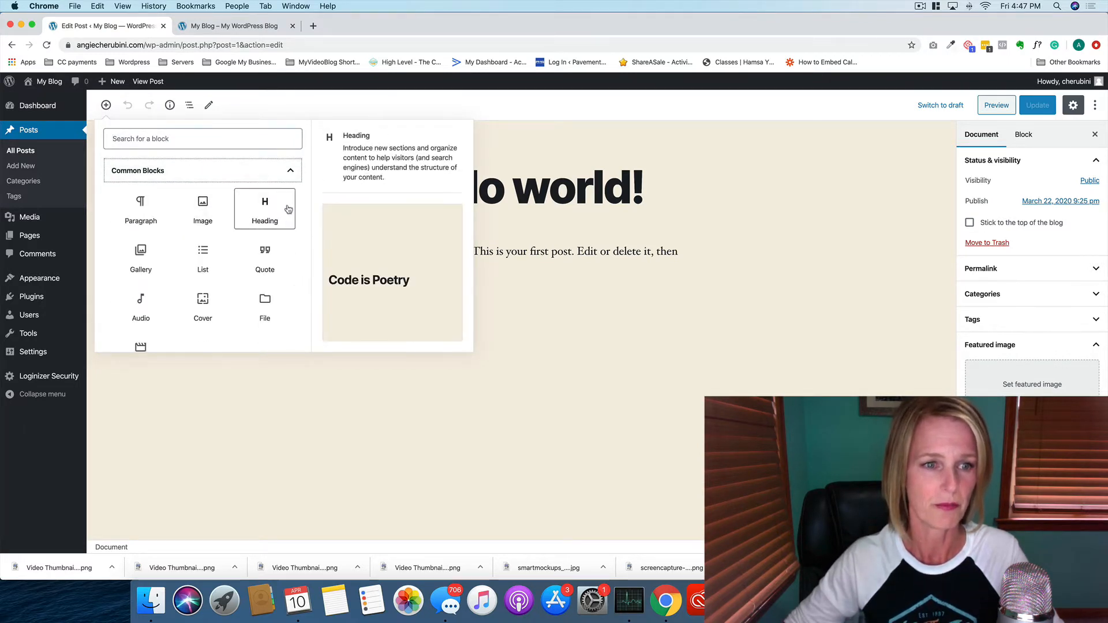
scroll(288, 209, down, 5)
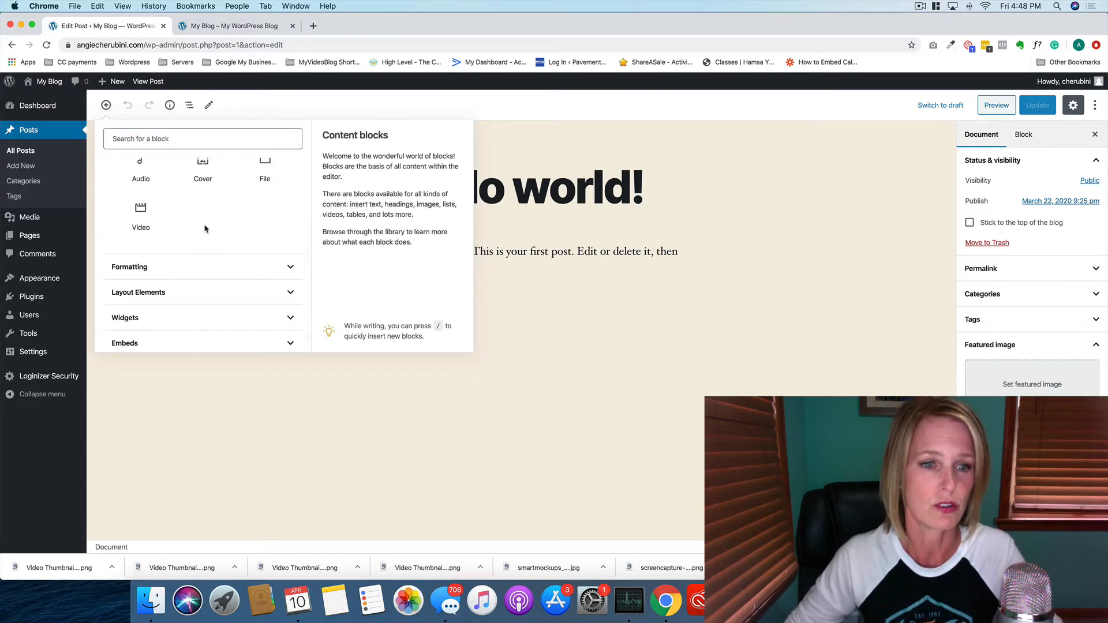
scroll(274, 265, down, 1)
click(283, 255)
scroll(265, 254, down, 3)
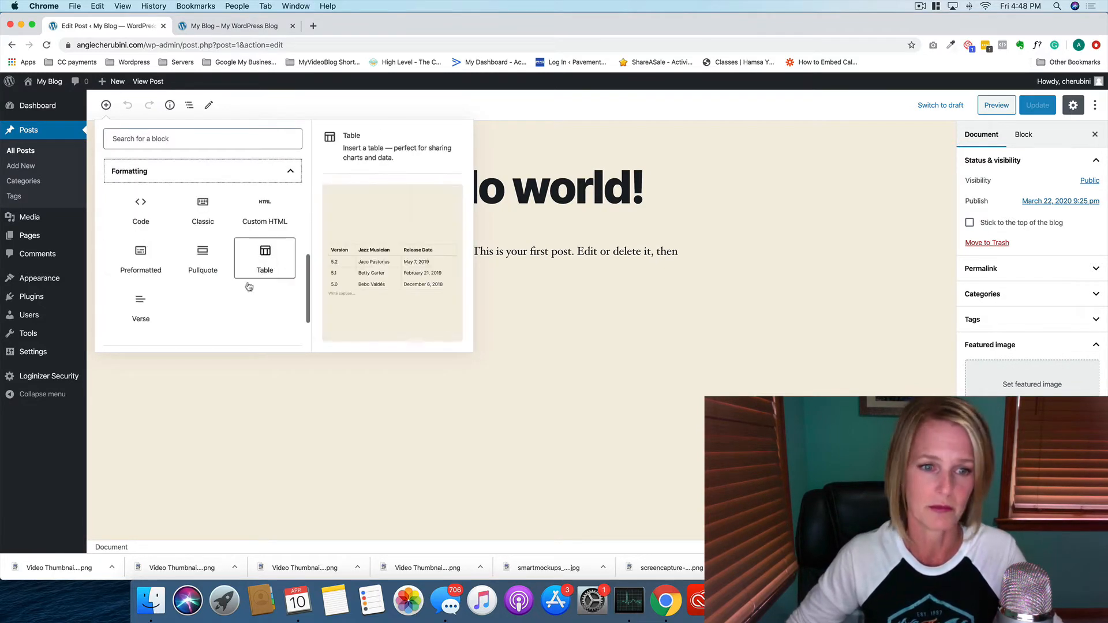
scroll(232, 309, down, 2)
click(231, 286)
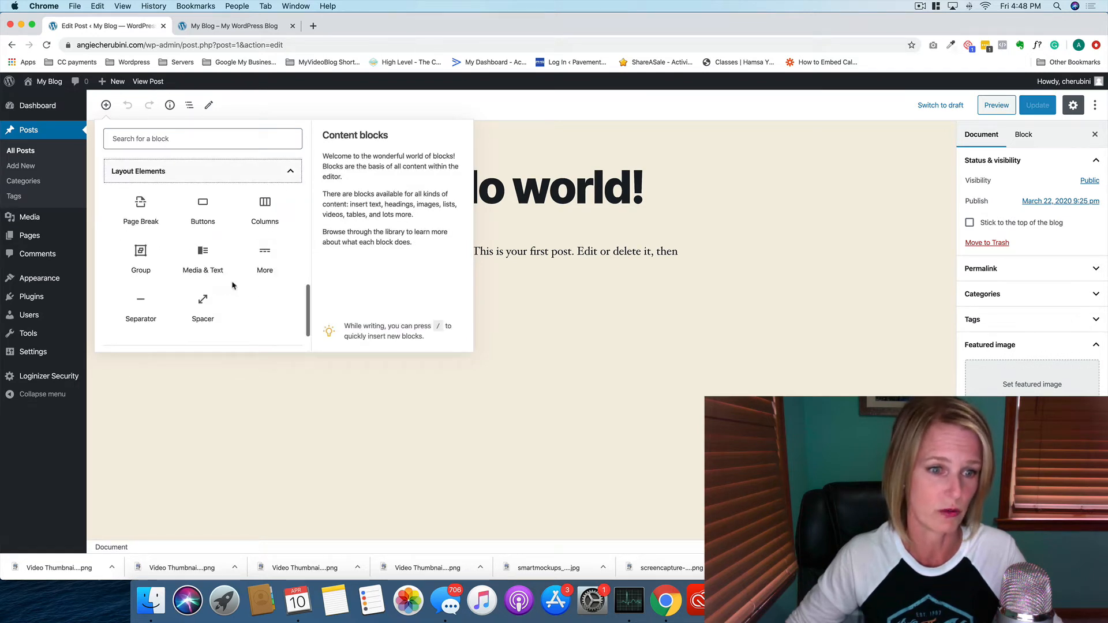
scroll(243, 297, down, 2)
click(247, 300)
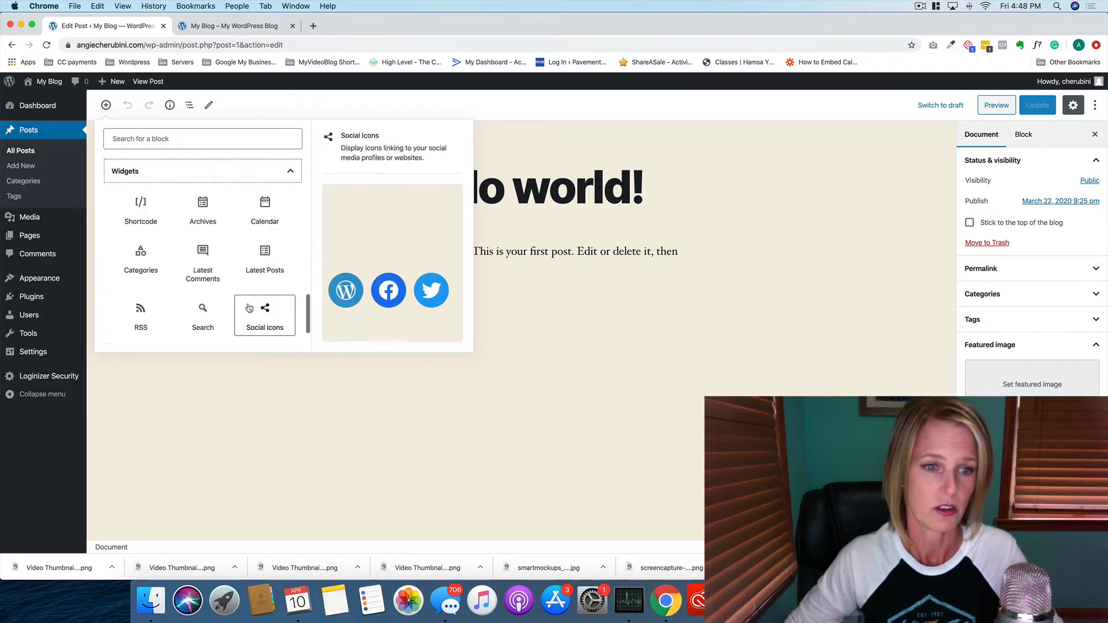
scroll(220, 271, up, 2)
scroll(206, 248, up, 10)
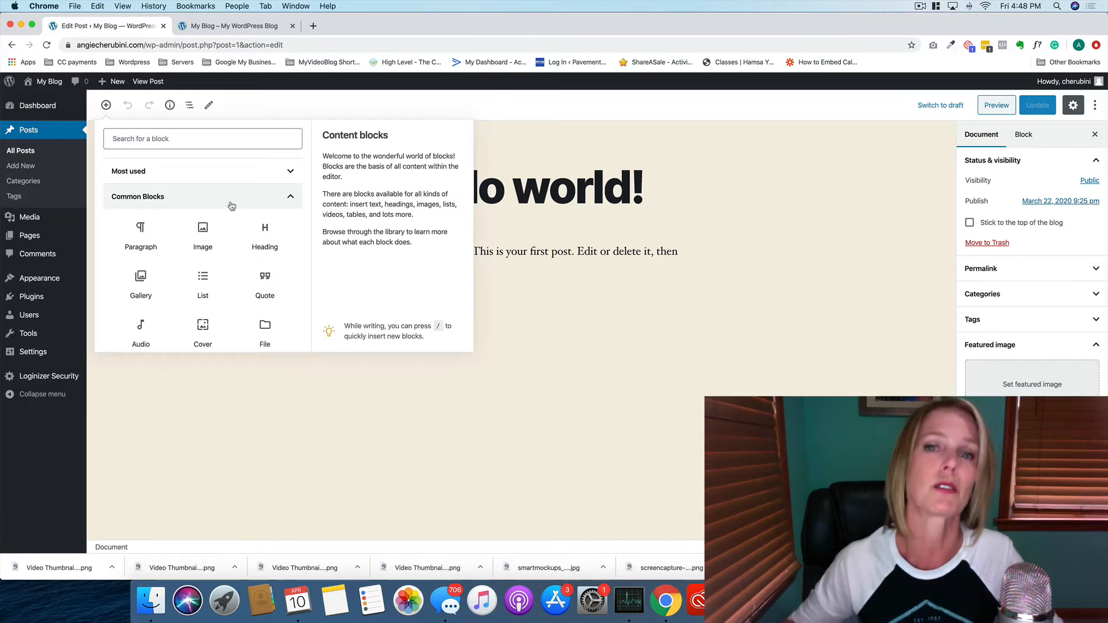
- Add a Paragraph block below the existing text and fill it with the placeholder "sfjltjslrtjertjl;erk jllerajll;"
click(143, 241)
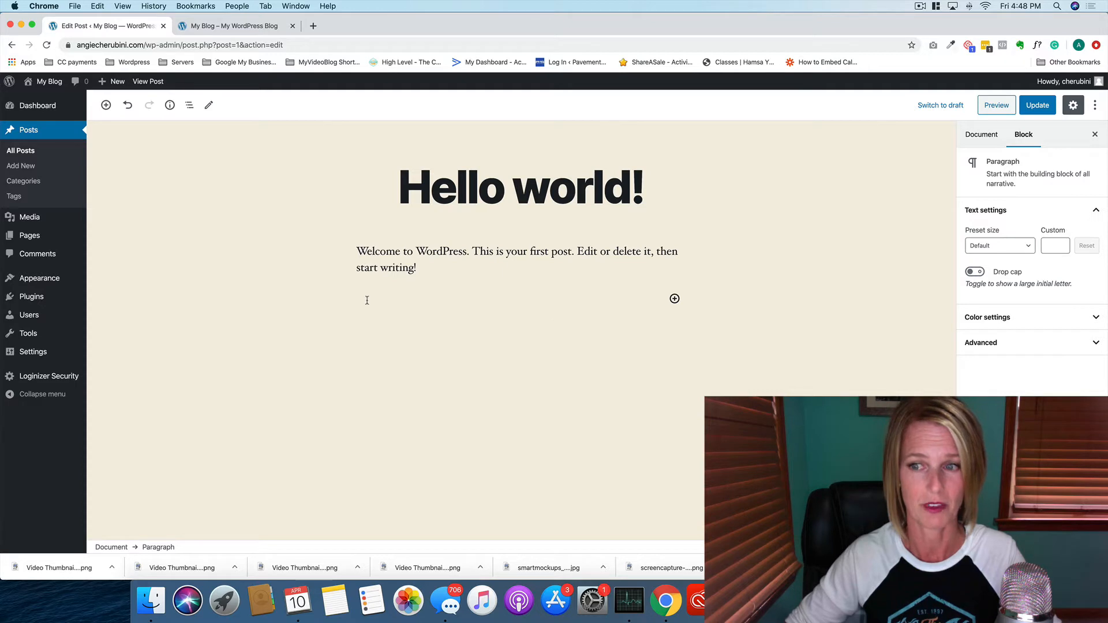
text(sfjltjs)
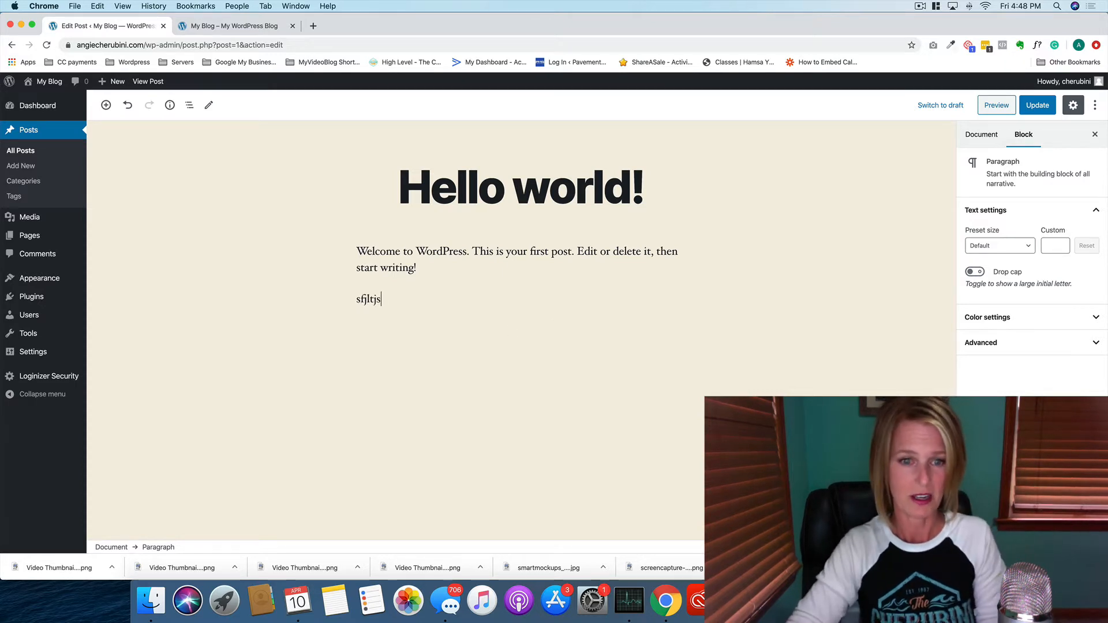
text(lrtjertjl;erk jllerajll;)
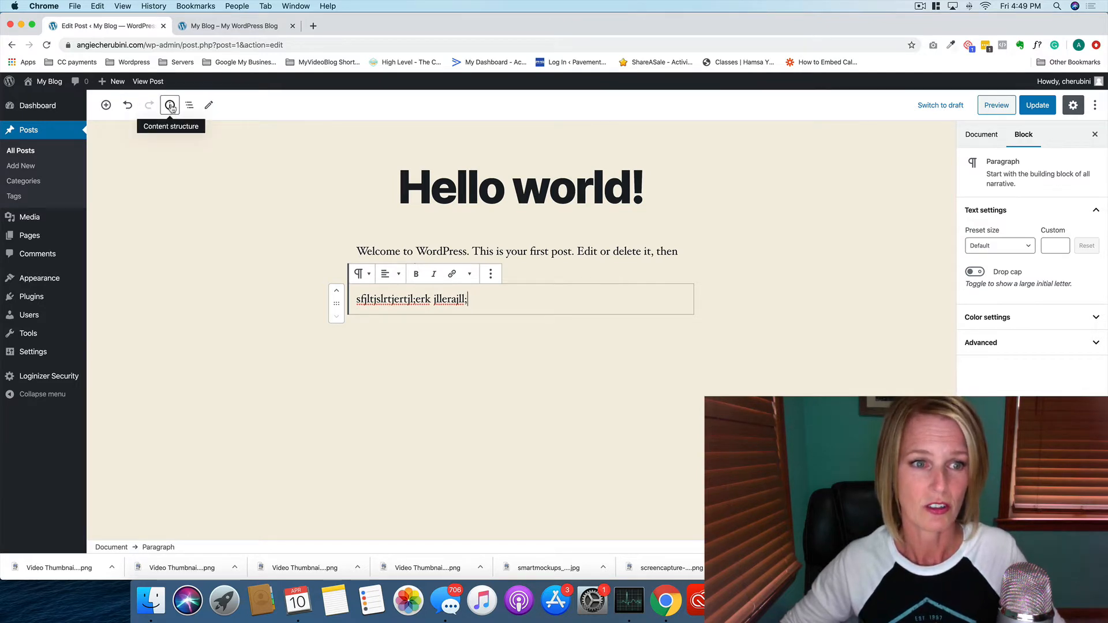
- Try the Select tool on the new paragraph block and return that block to edit mode
click(209, 106)
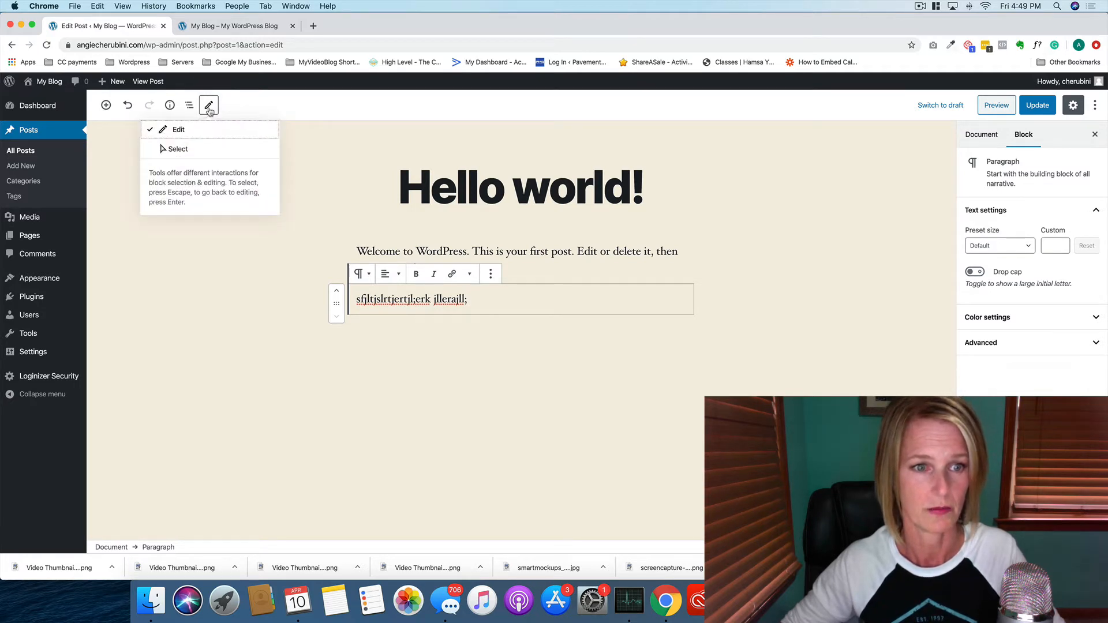
click(165, 150)
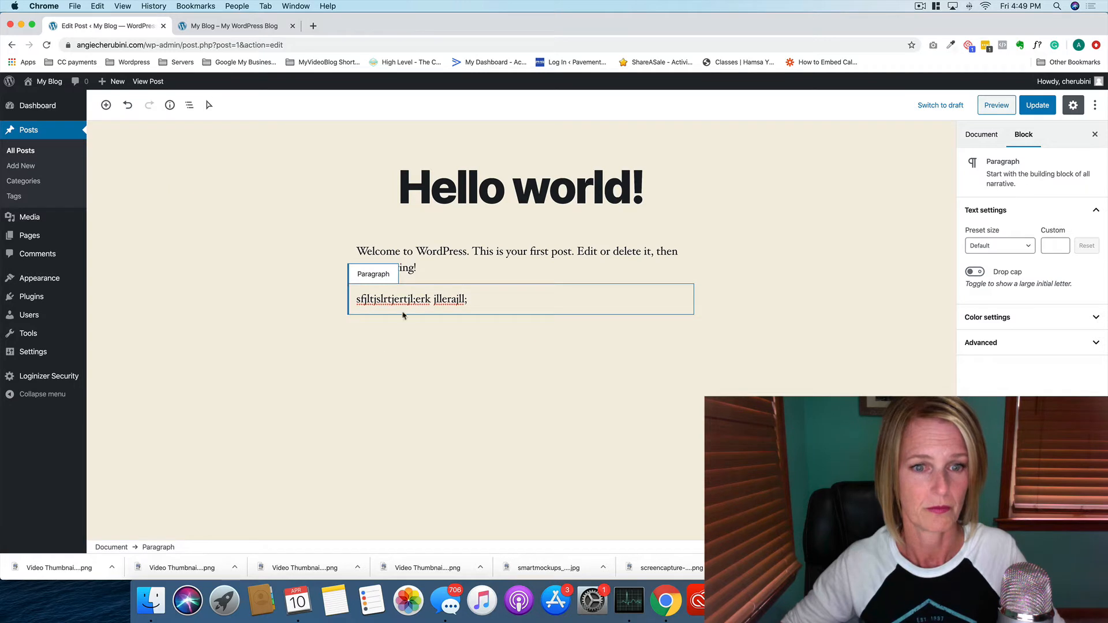
click(392, 278)
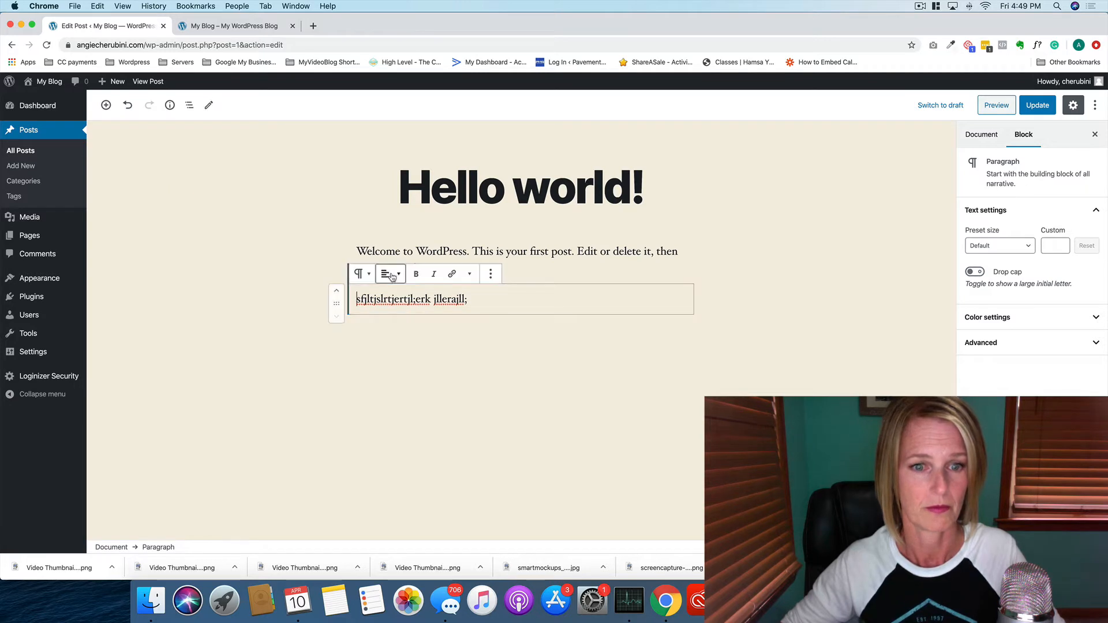
- Review the editor's tool modes, the block navigation list and the content structure details of the post
click(211, 106)
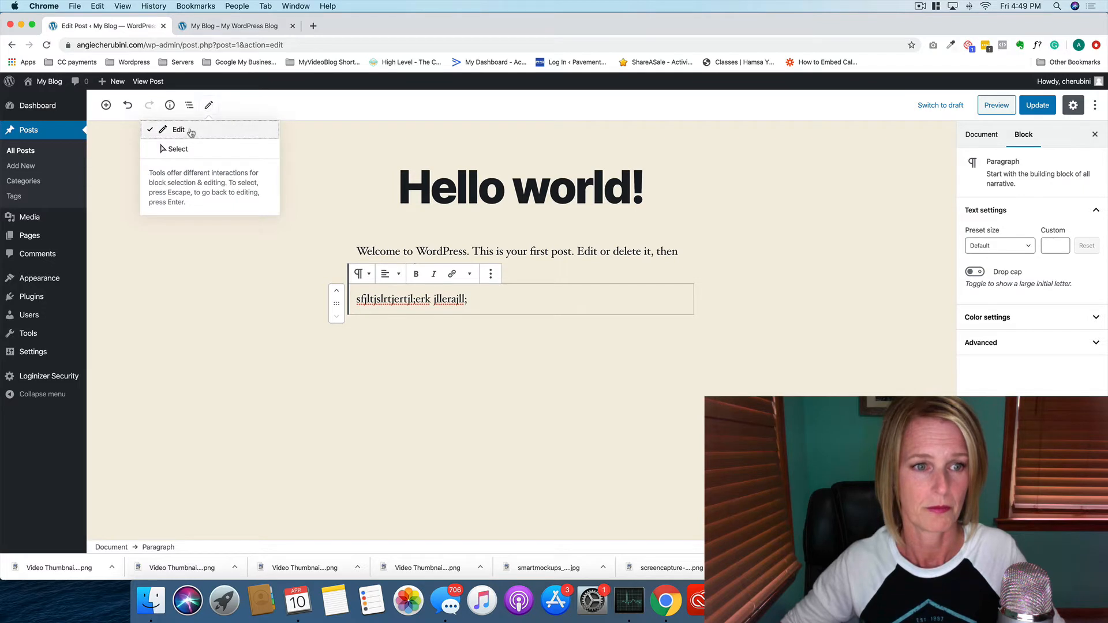
click(812, 309)
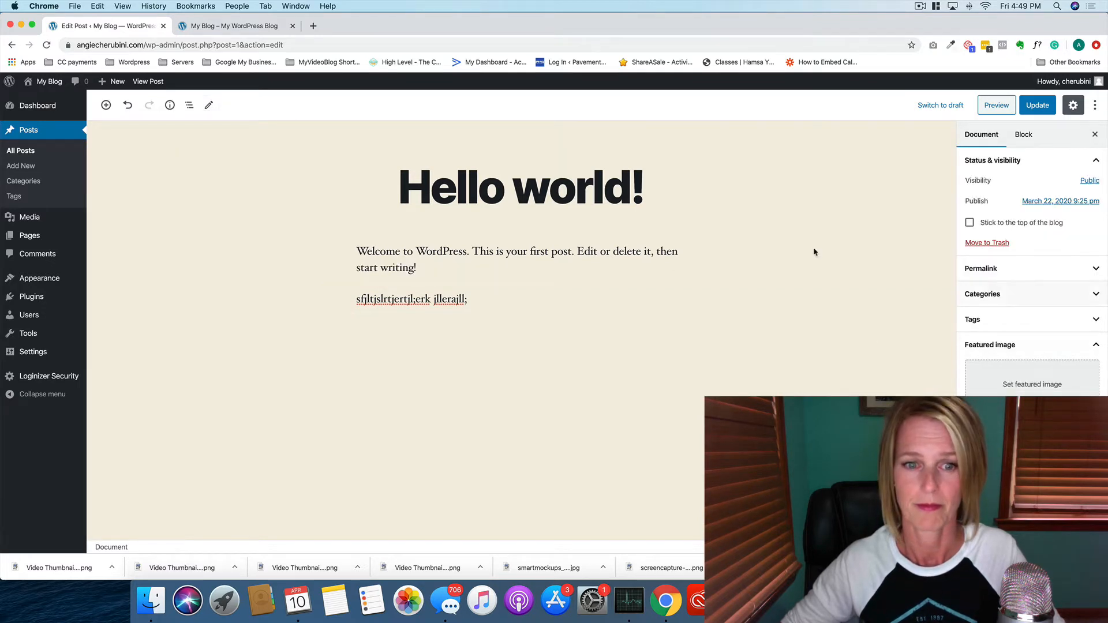
click(189, 107)
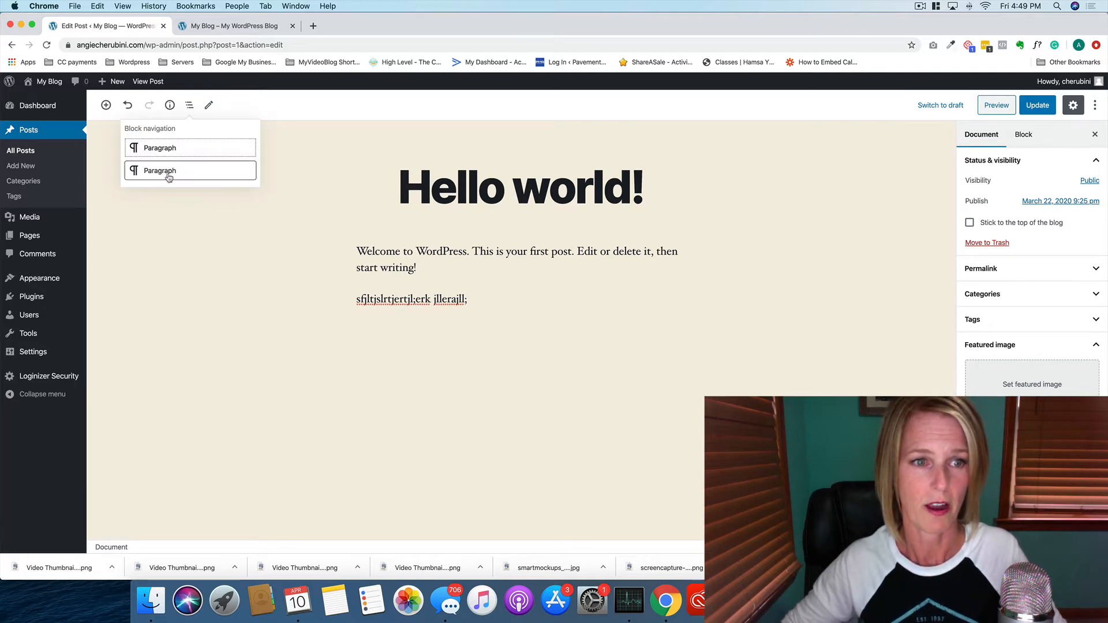
click(172, 106)
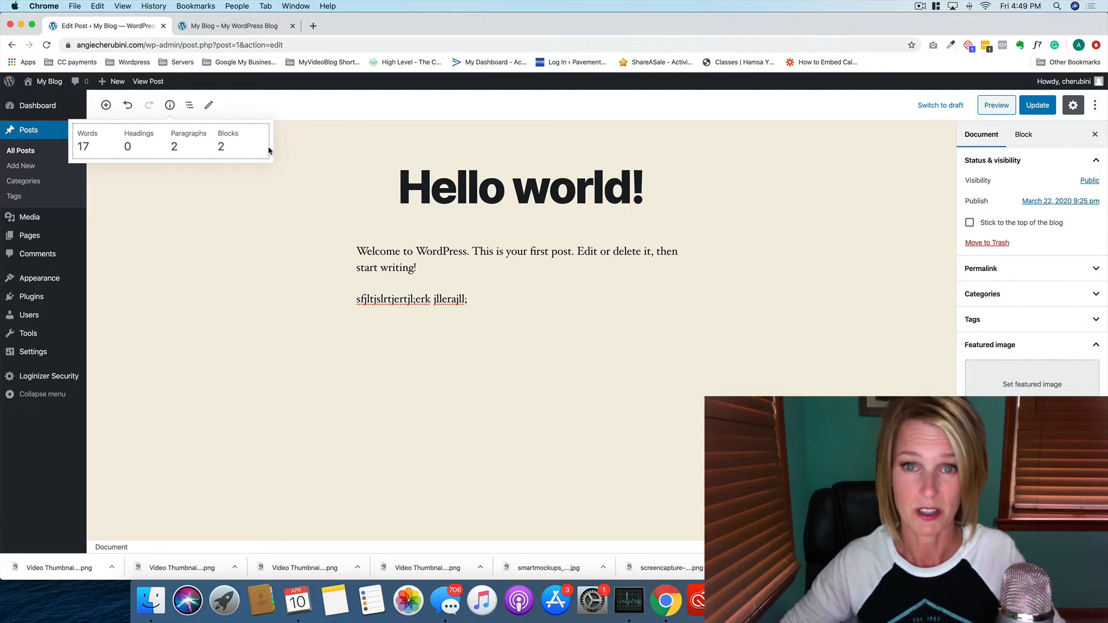
click(889, 205)
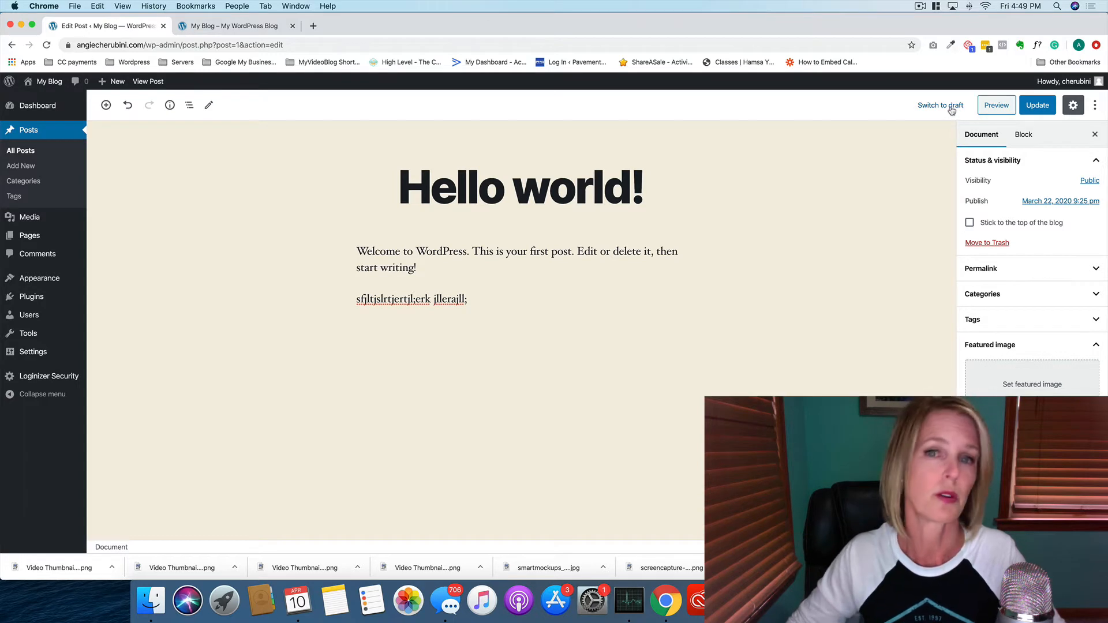
- Toggle the post's settings sidebar off and on twice, leaving it displayed beside the content
click(1074, 106)
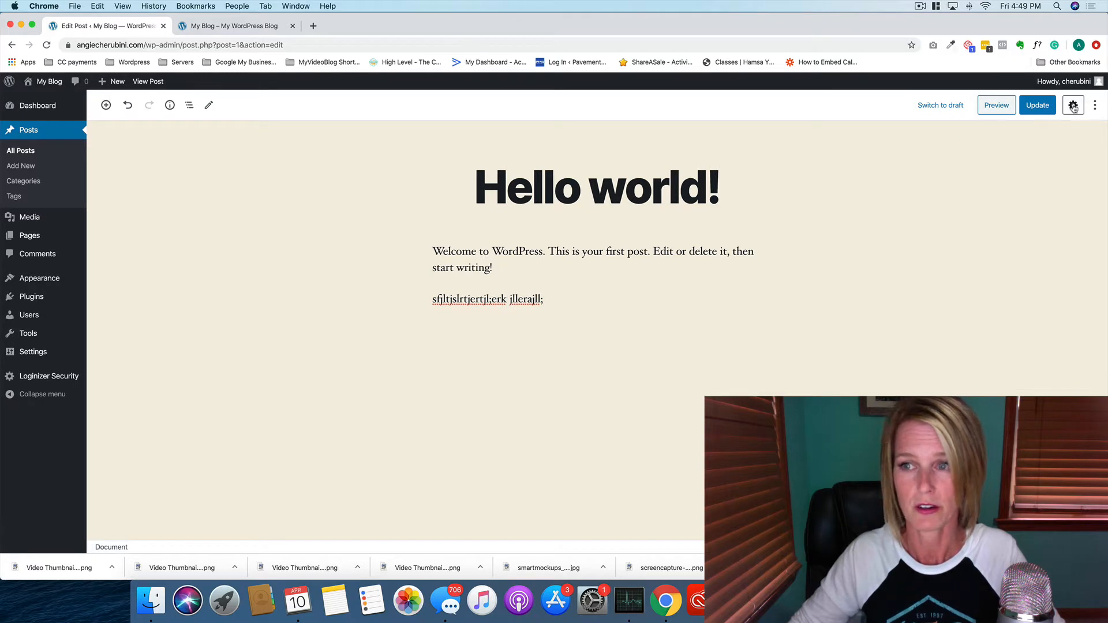
click(1074, 107)
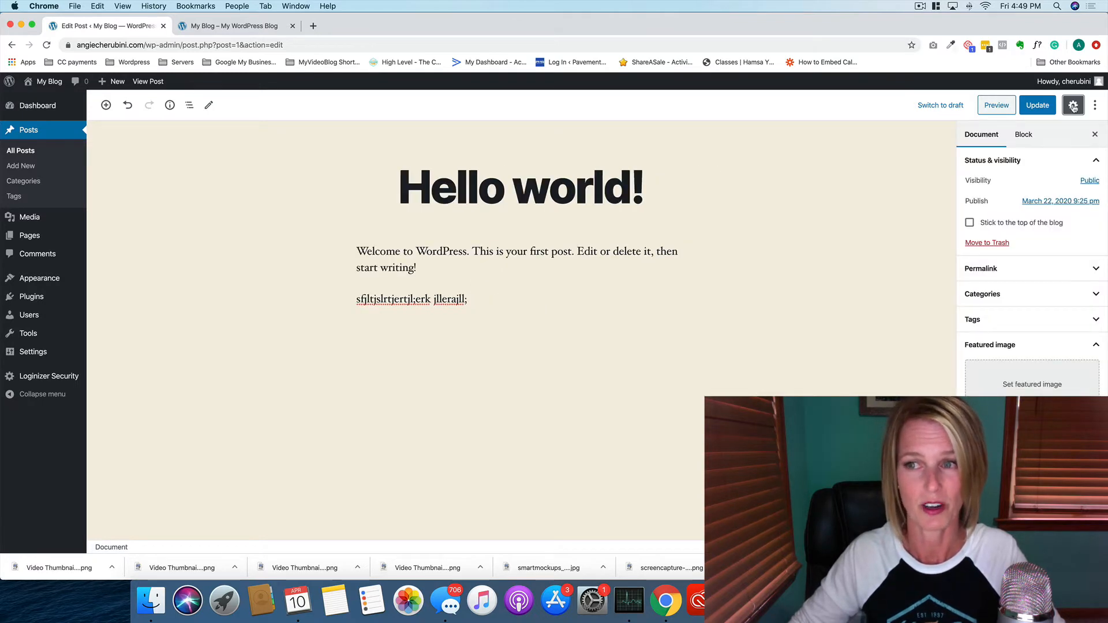
click(1074, 106)
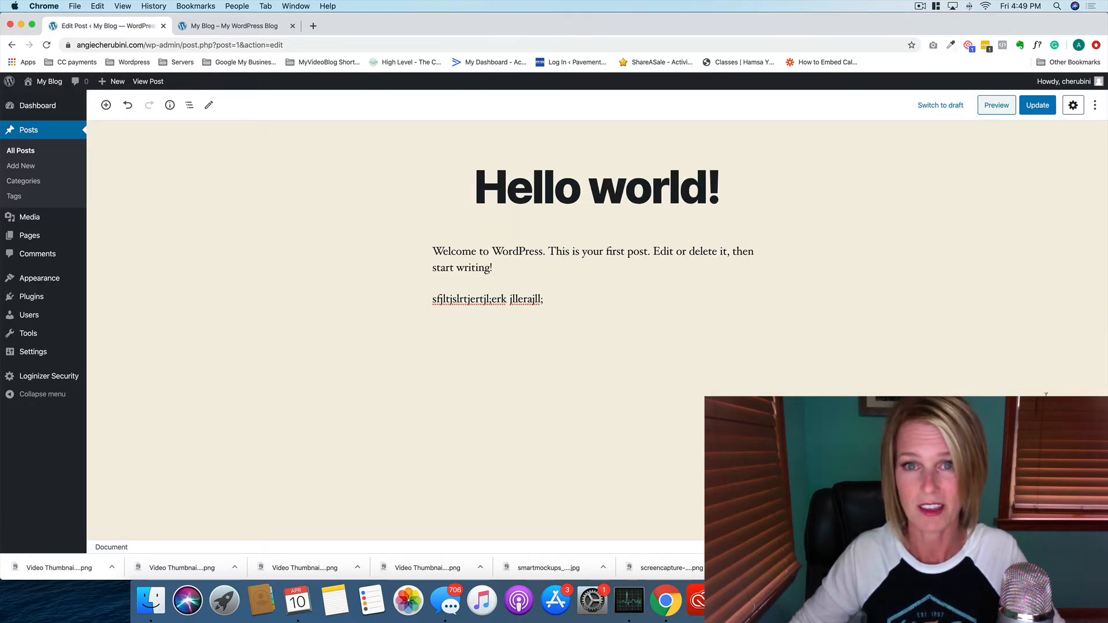
click(1074, 107)
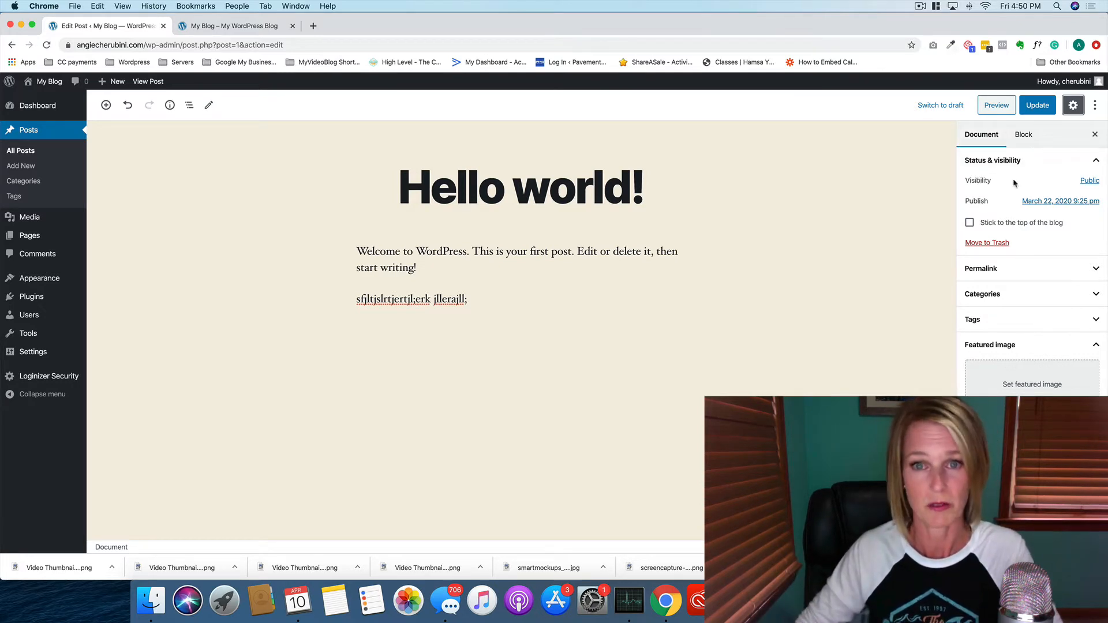
- Check the post's visibility choices and the publish date calendar in the document settings without changing them
click(1093, 181)
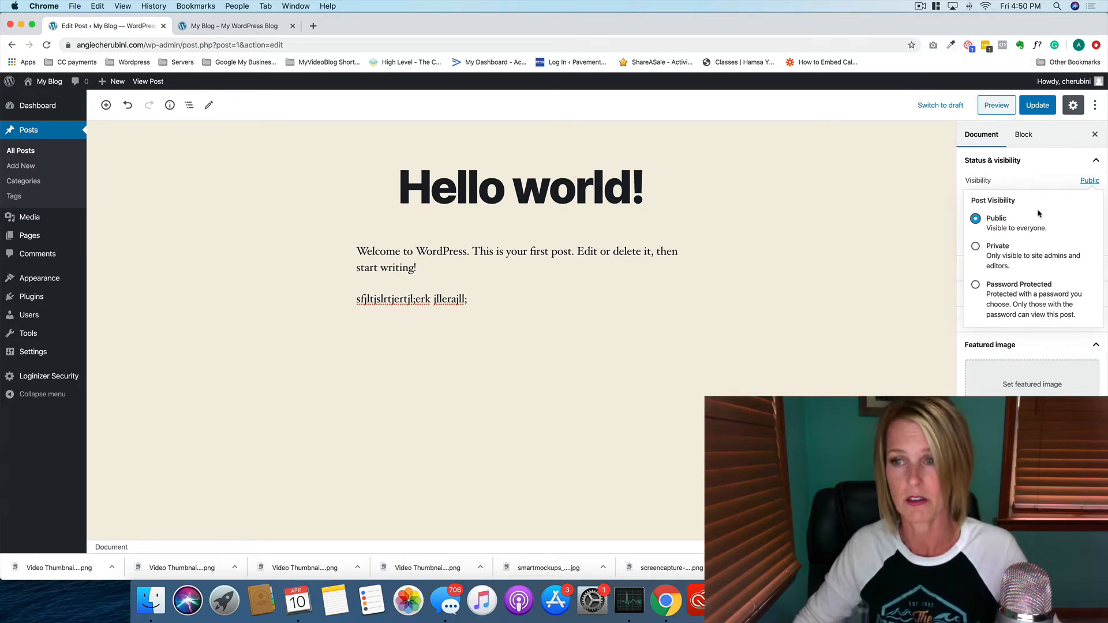
click(1057, 184)
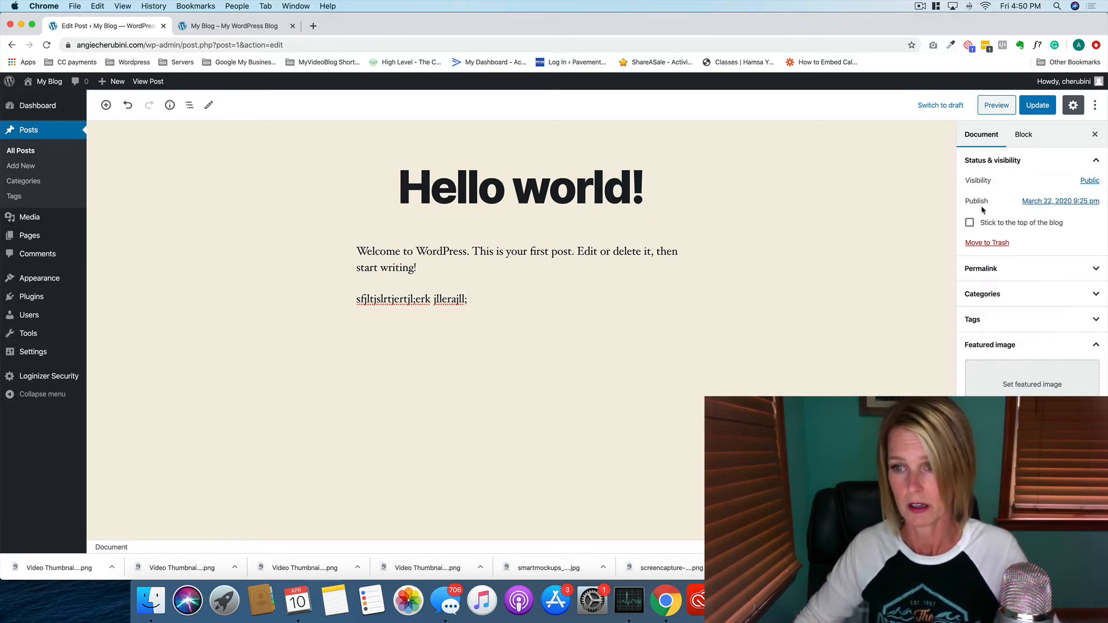
click(1061, 202)
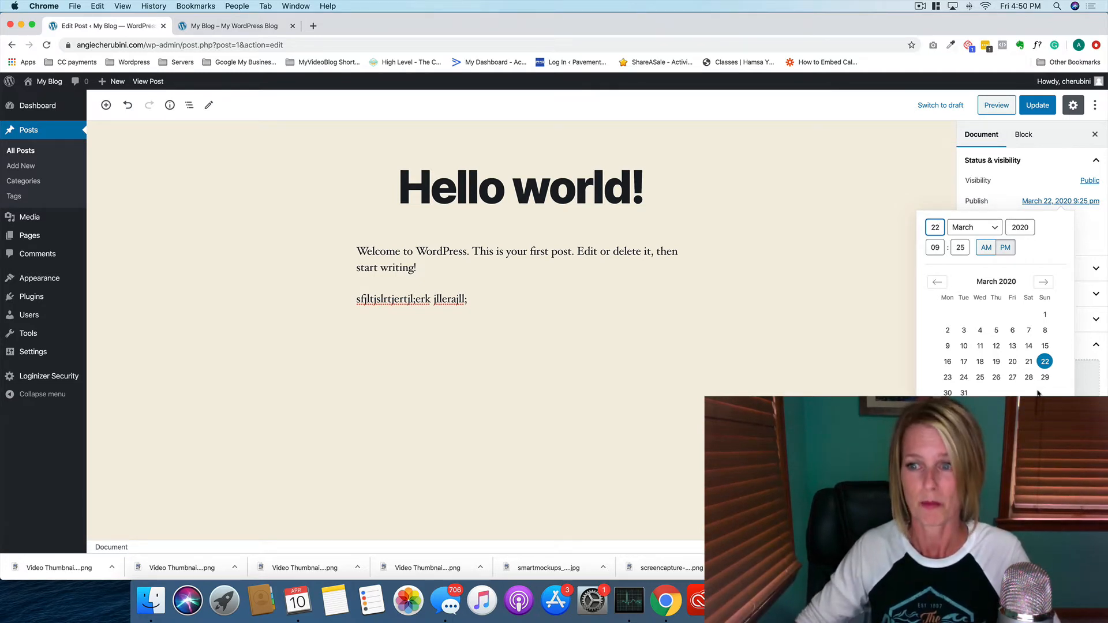
click(1089, 238)
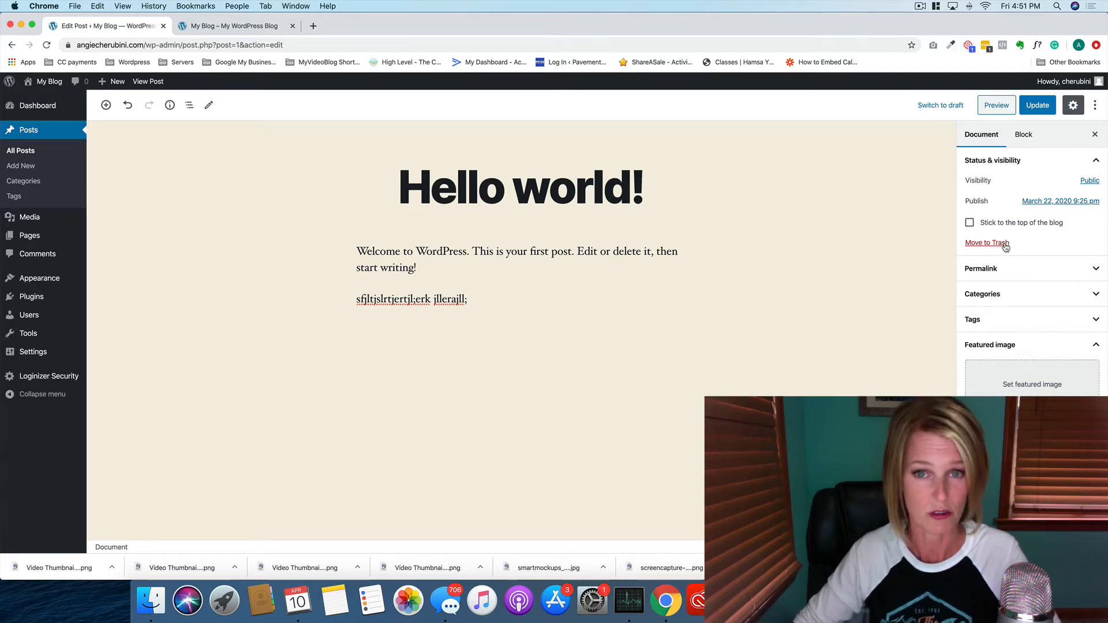
- Expand the post's permalink settings and review the URL slug, categories, tags, featured image and excerpt options
click(1095, 271)
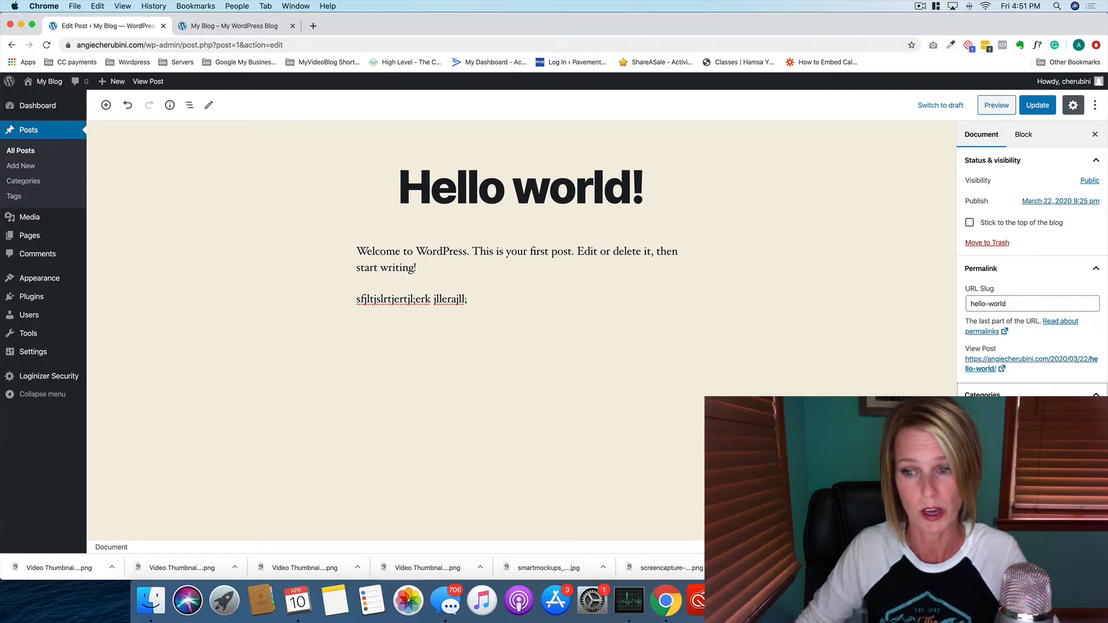
scroll(1093, 373, down, 5)
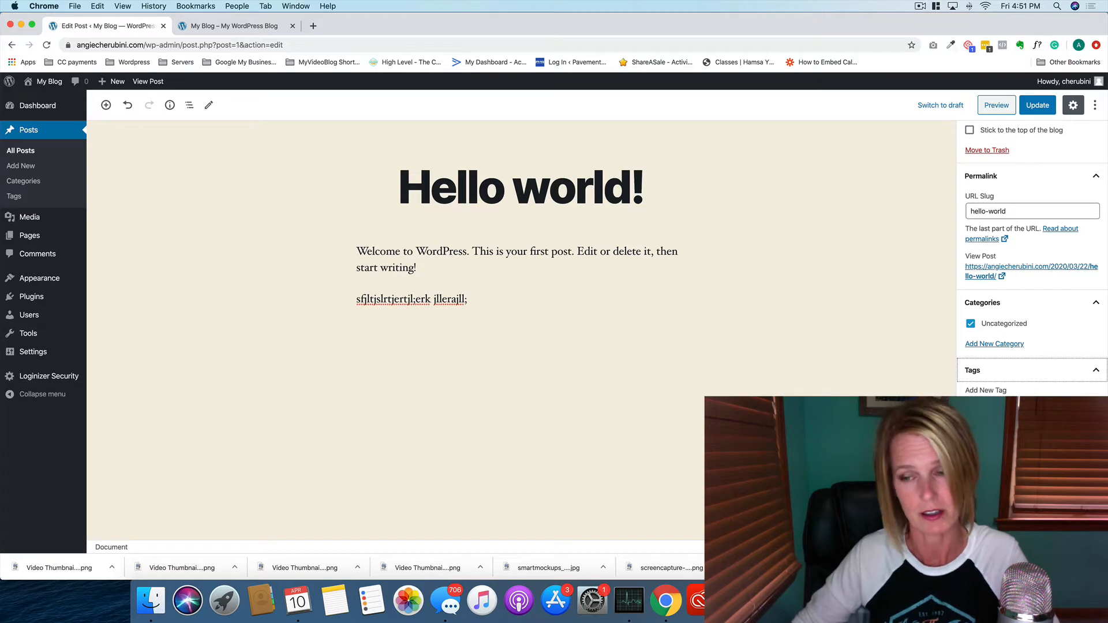
scroll(1042, 376, down, 4)
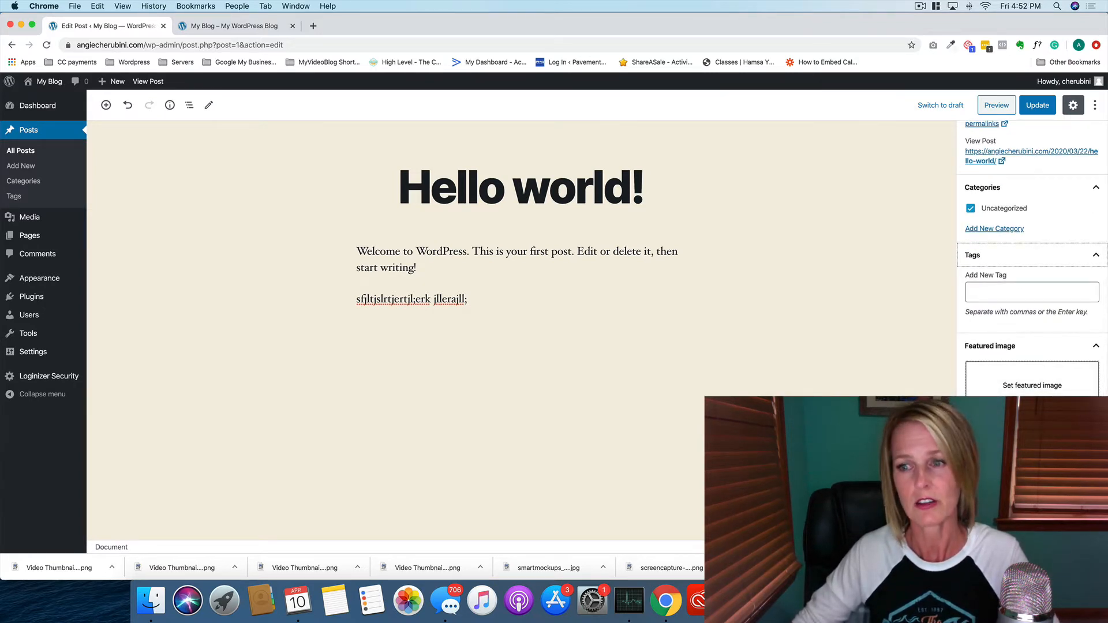
click(1049, 382)
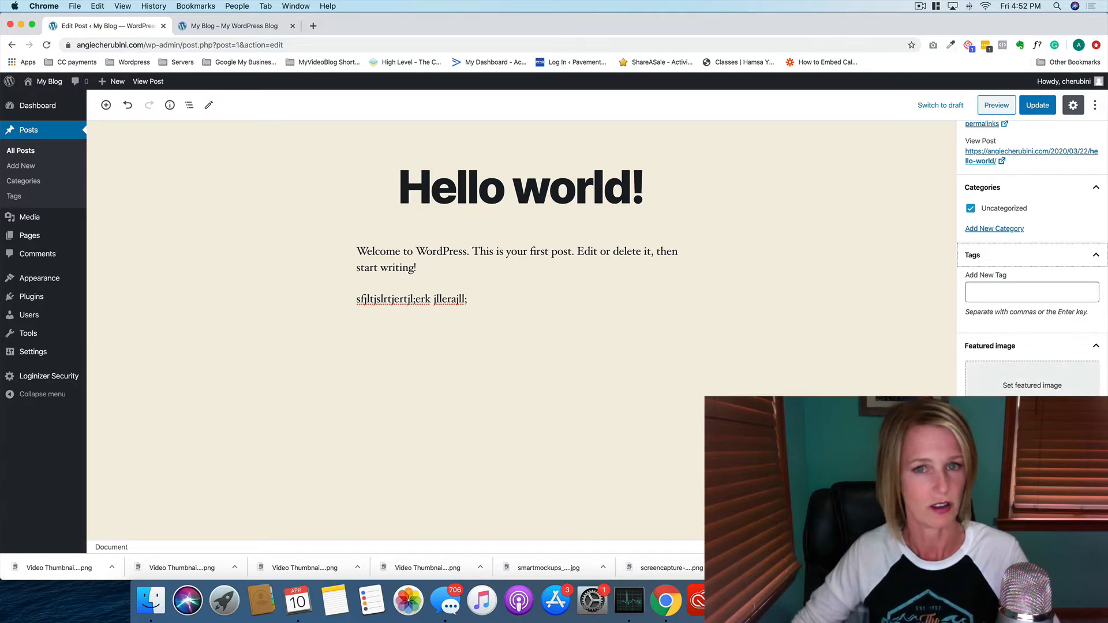
scroll(1033, 260, up, 3)
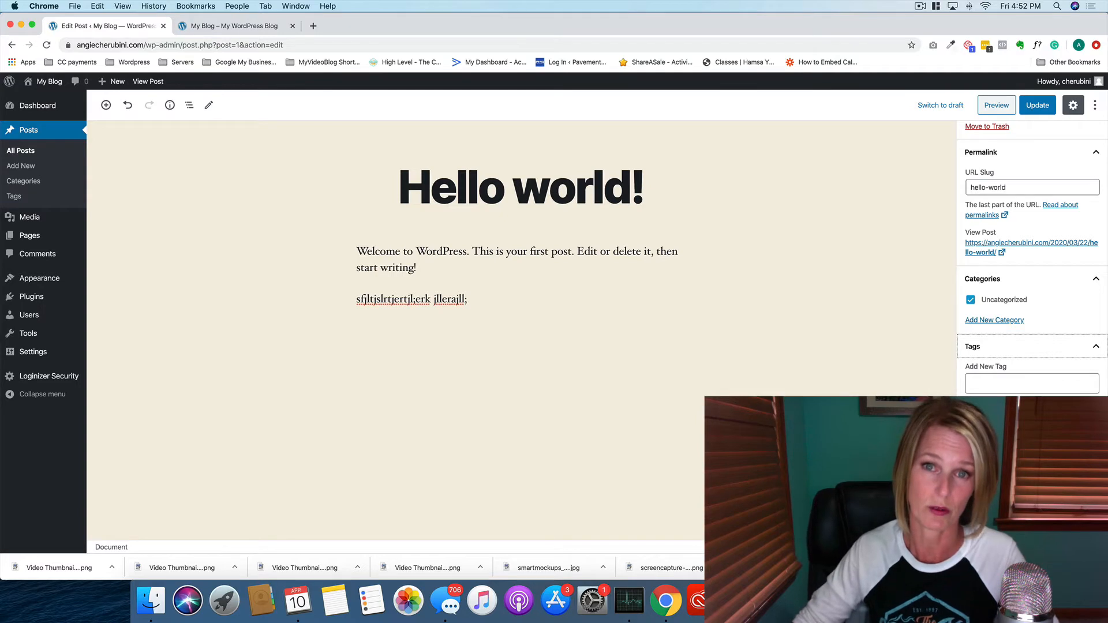
scroll(1032, 260, down, 3)
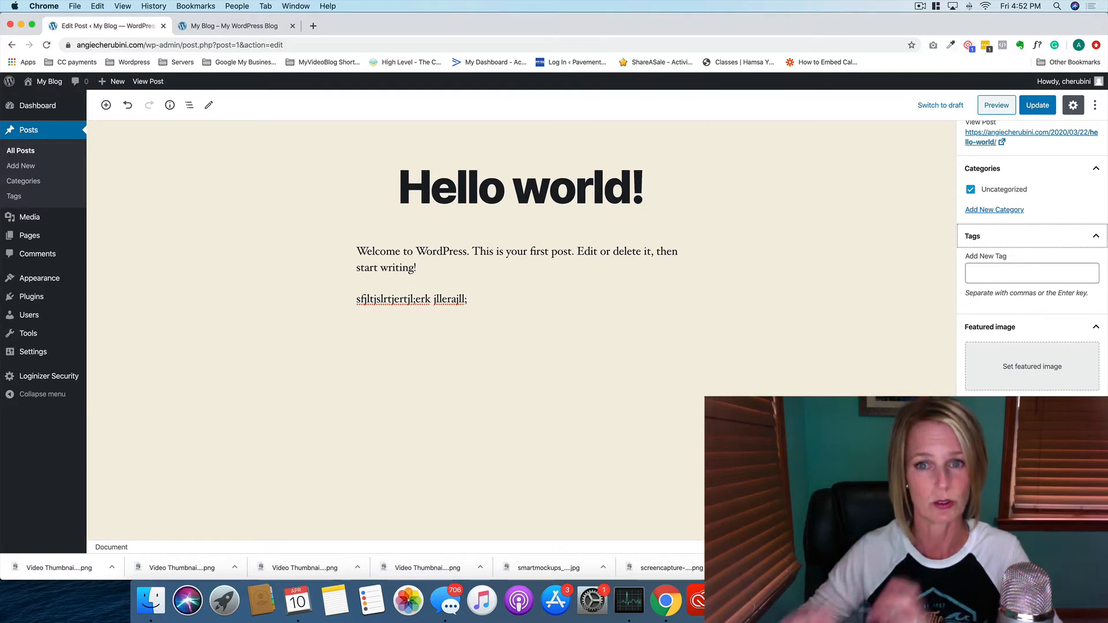
scroll(1032, 260, down, 3)
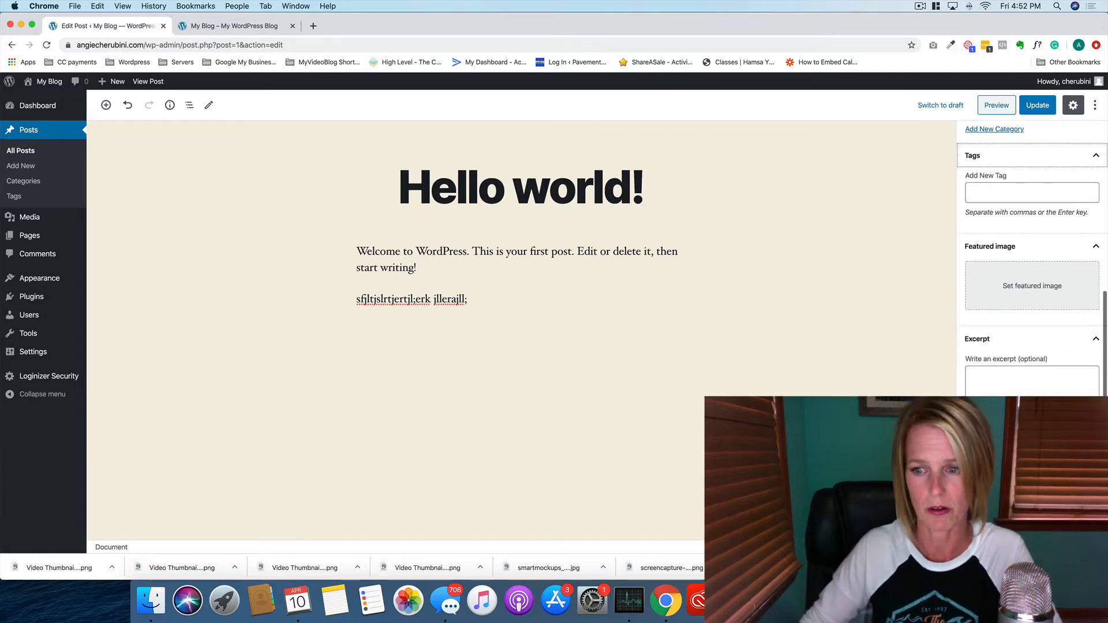
scroll(1032, 260, down, 2)
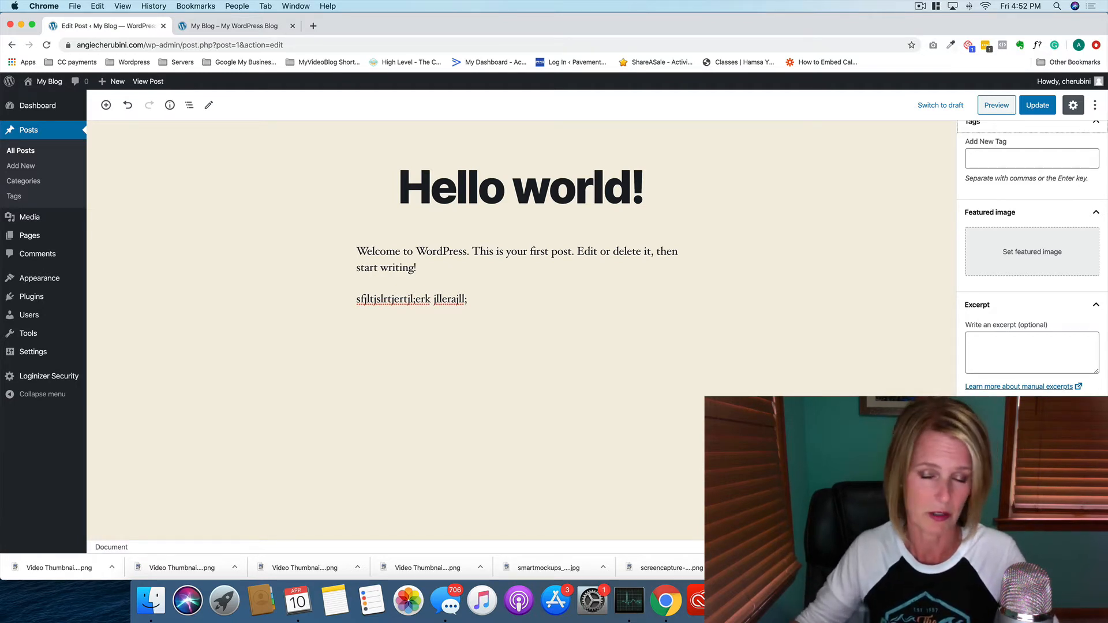
mouse_move(508, 282)
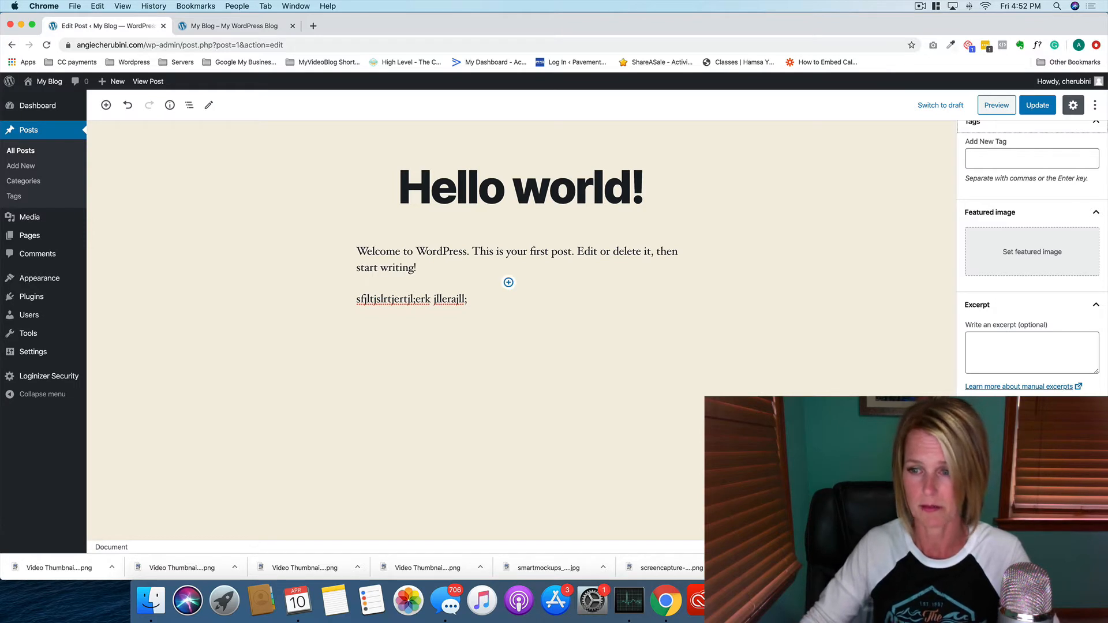
scroll(1033, 260, up, 10)
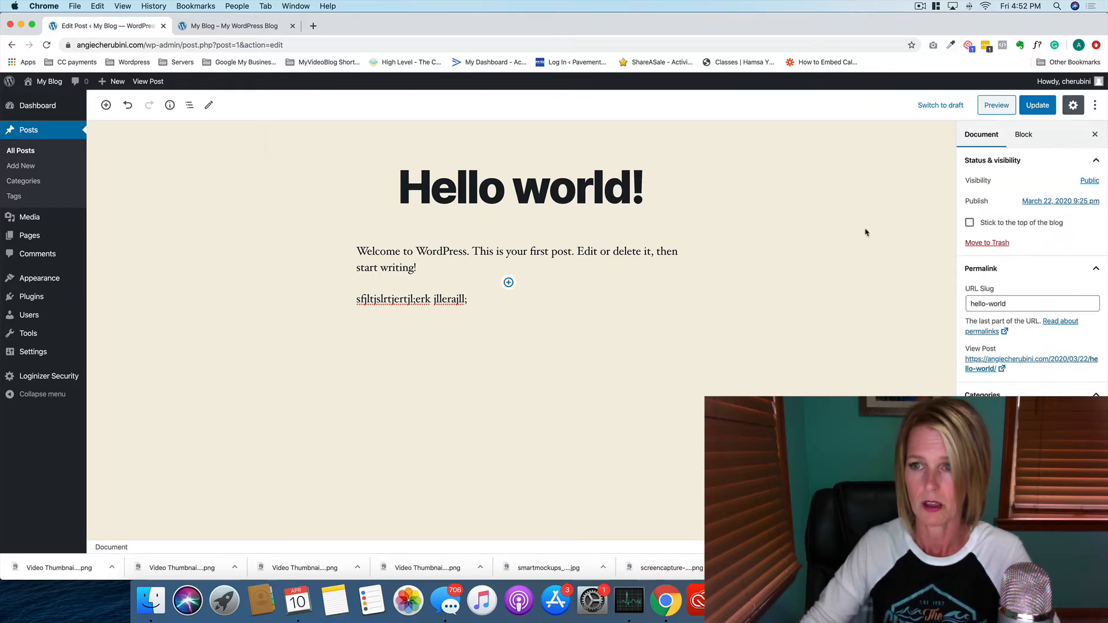
- Check the block settings of the placeholder paragraph and the editor's additional view, editor and tool options
click(1024, 134)
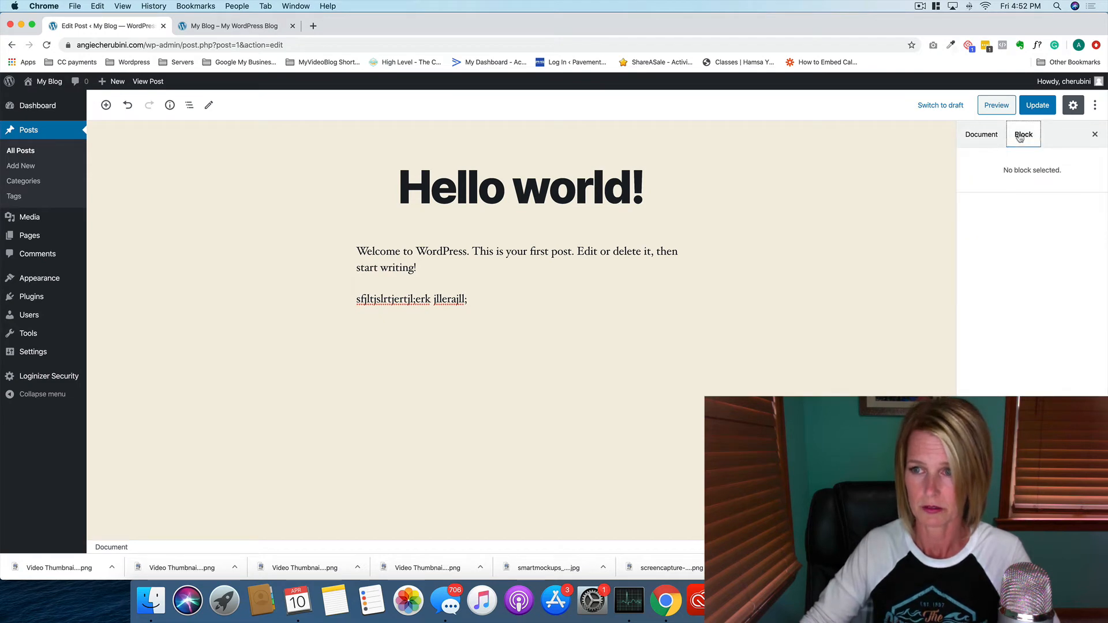
click(537, 297)
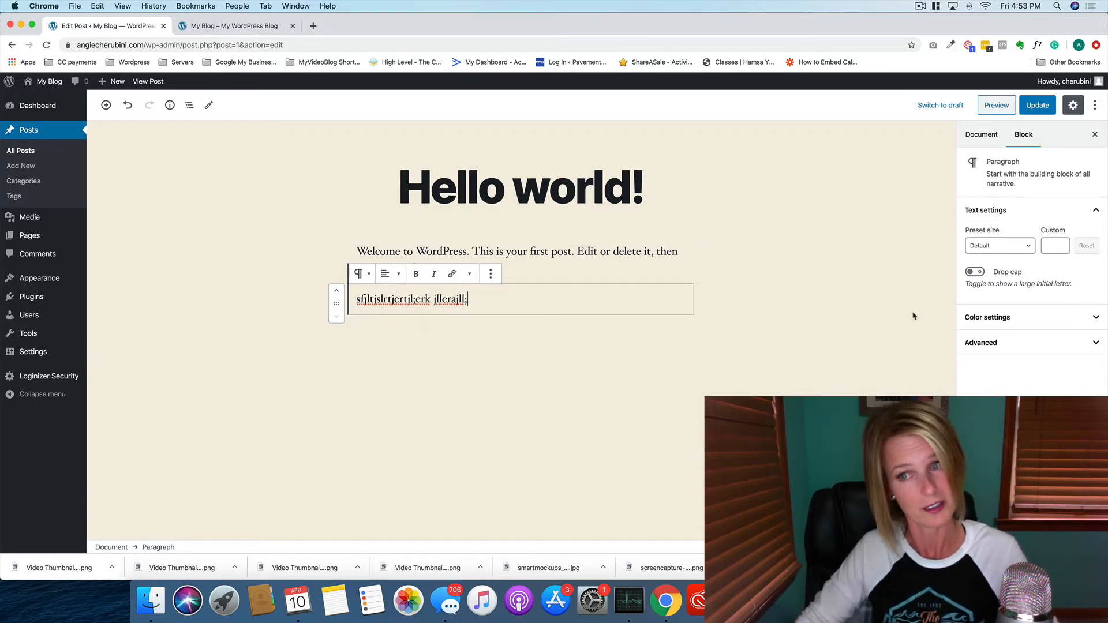
click(974, 135)
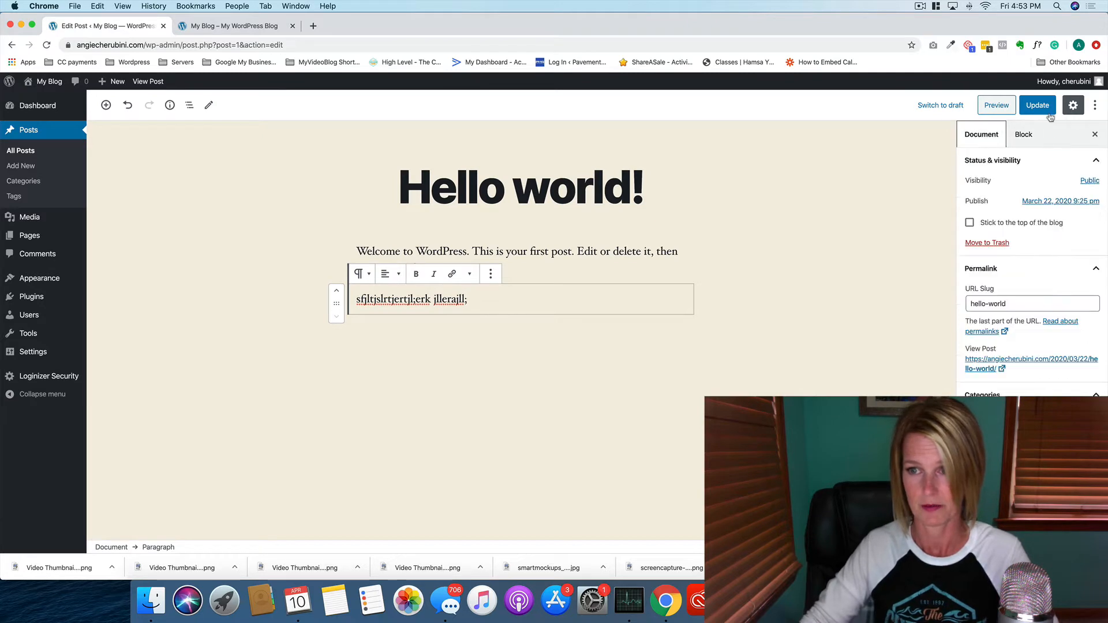
click(1094, 105)
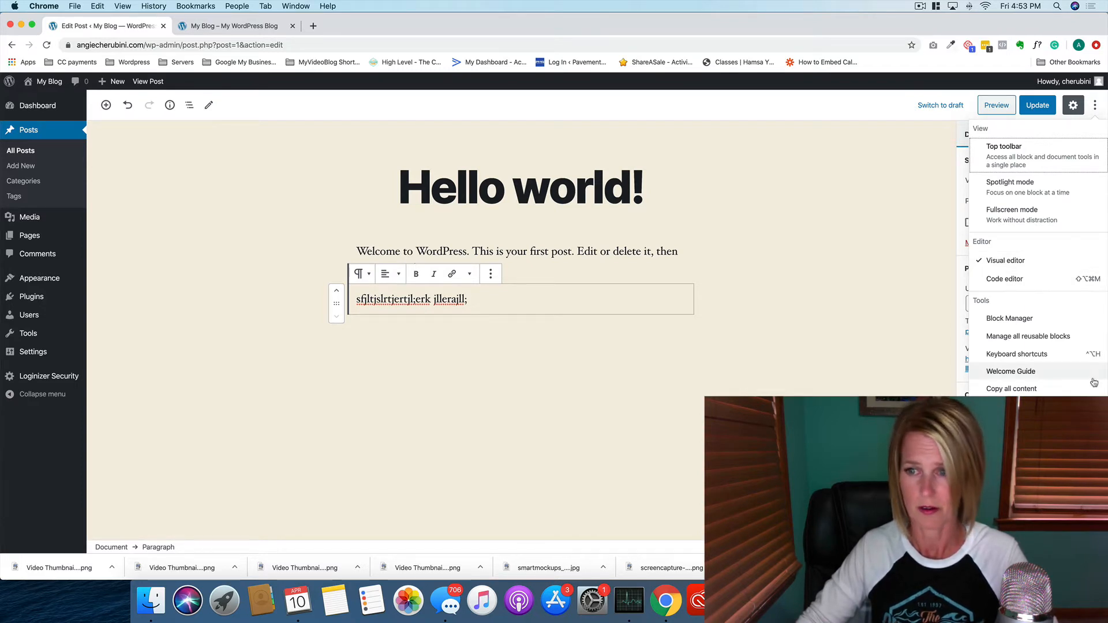
click(1095, 105)
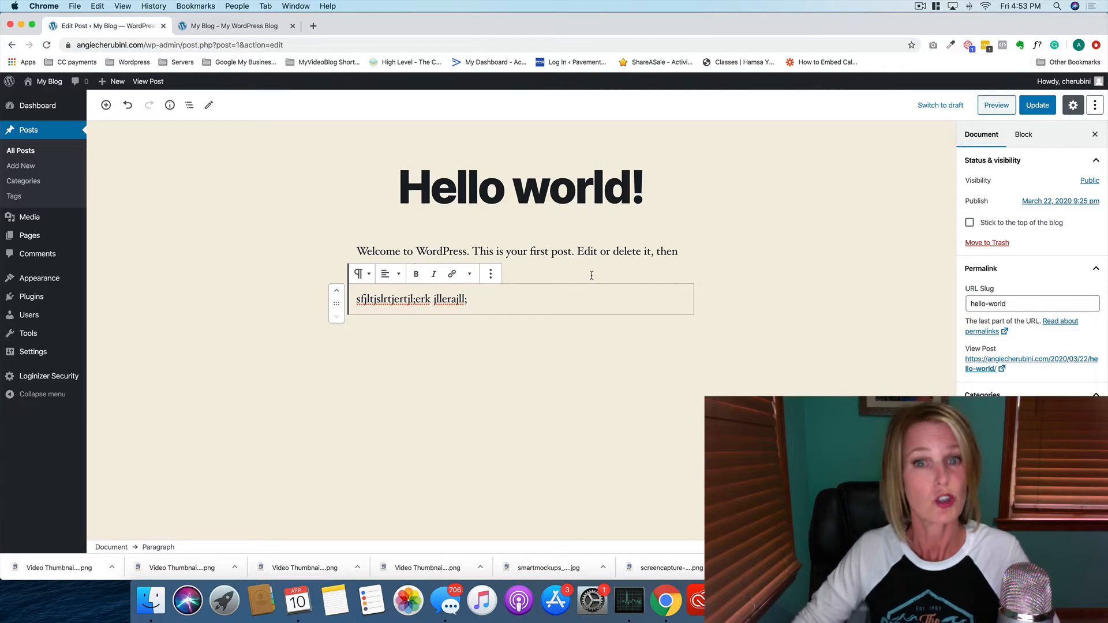
- Update the "Hello world!" post and reload the live blog page to check the added paragraph
click(1040, 107)
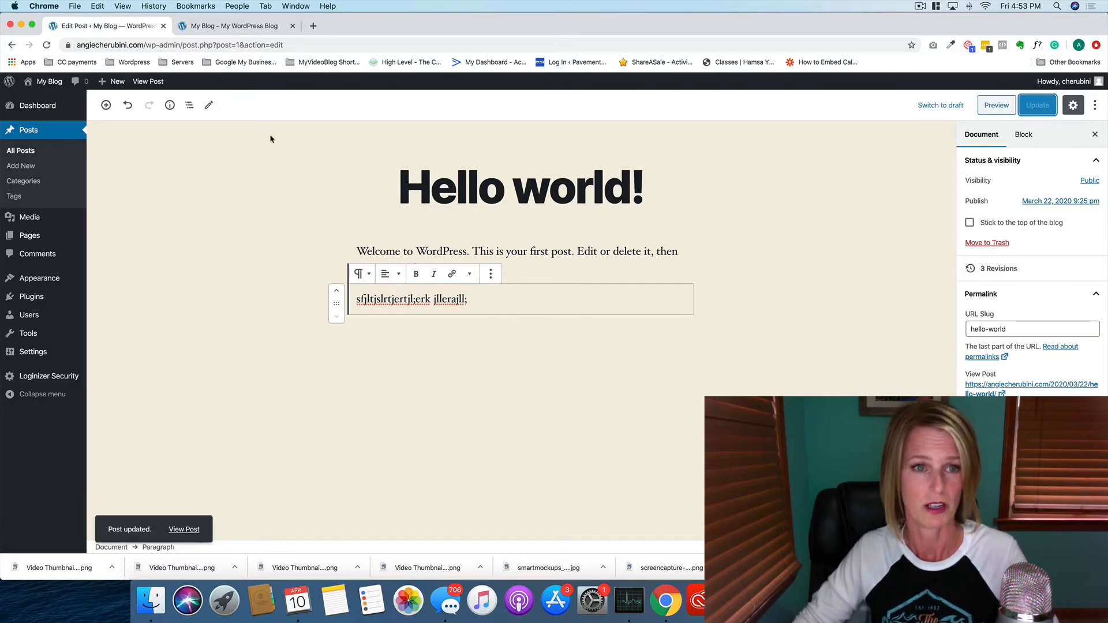
click(234, 26)
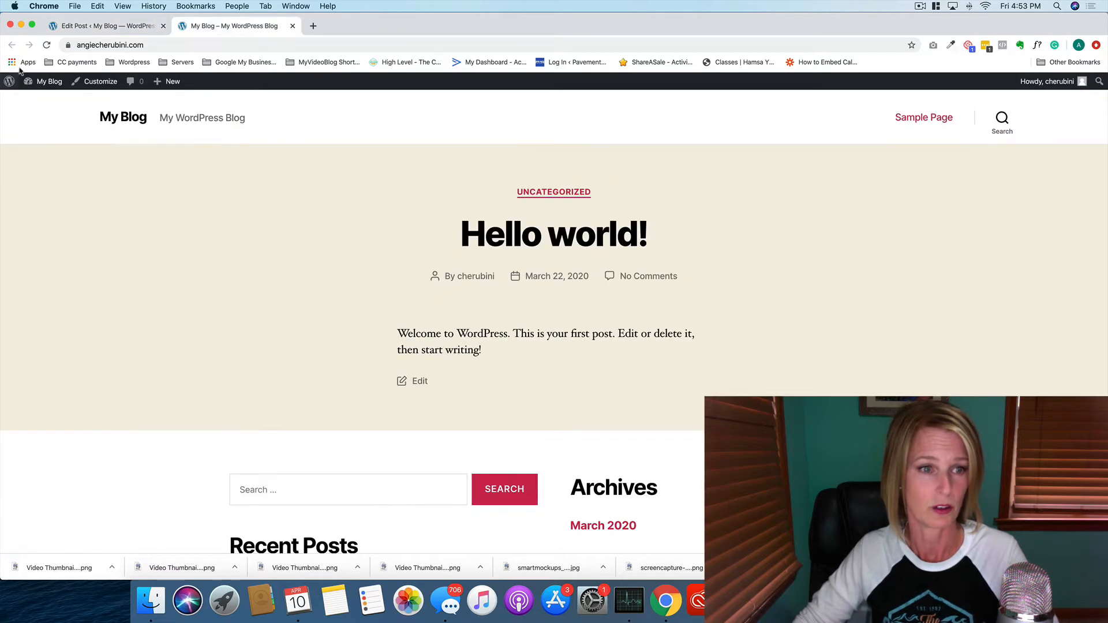
click(46, 44)
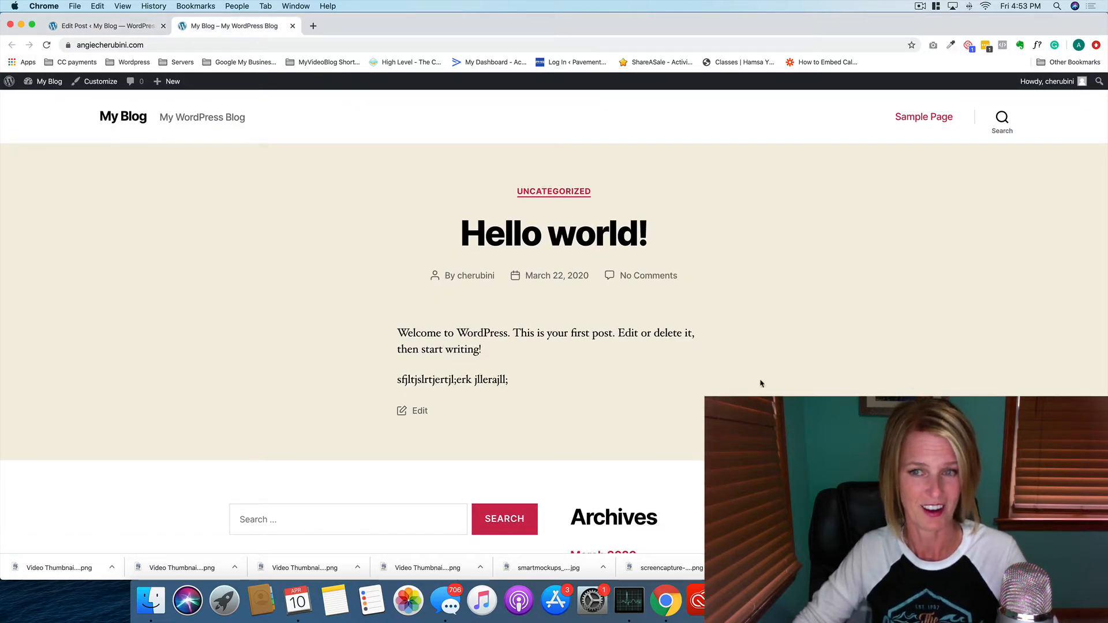
- Try the live post's Edit link to reach its editor and return to the blog page
click(420, 414)
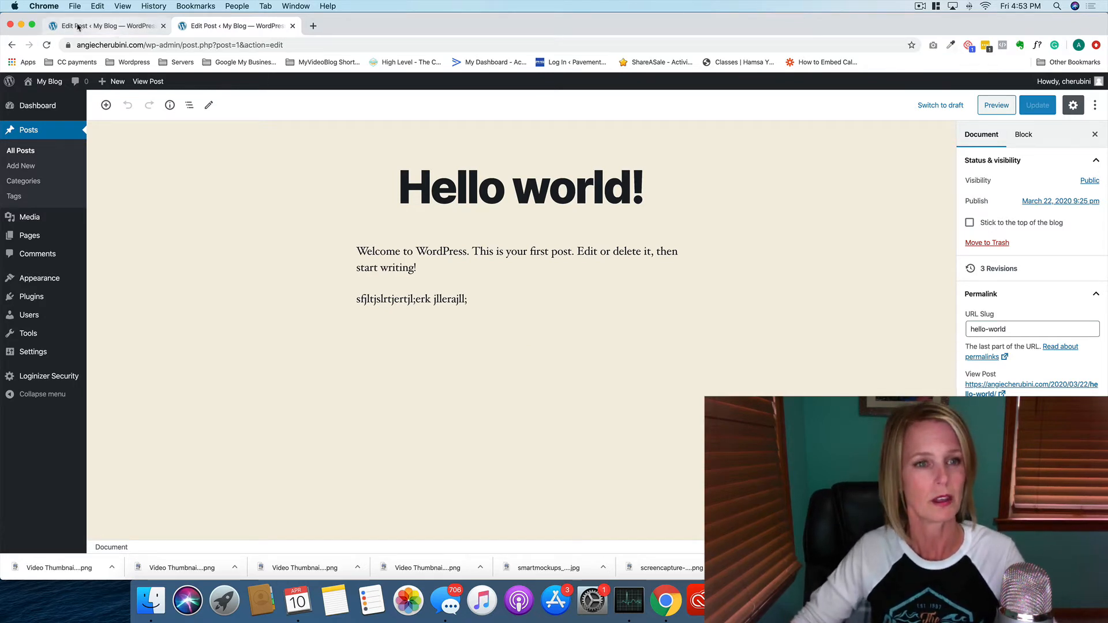
click(11, 45)
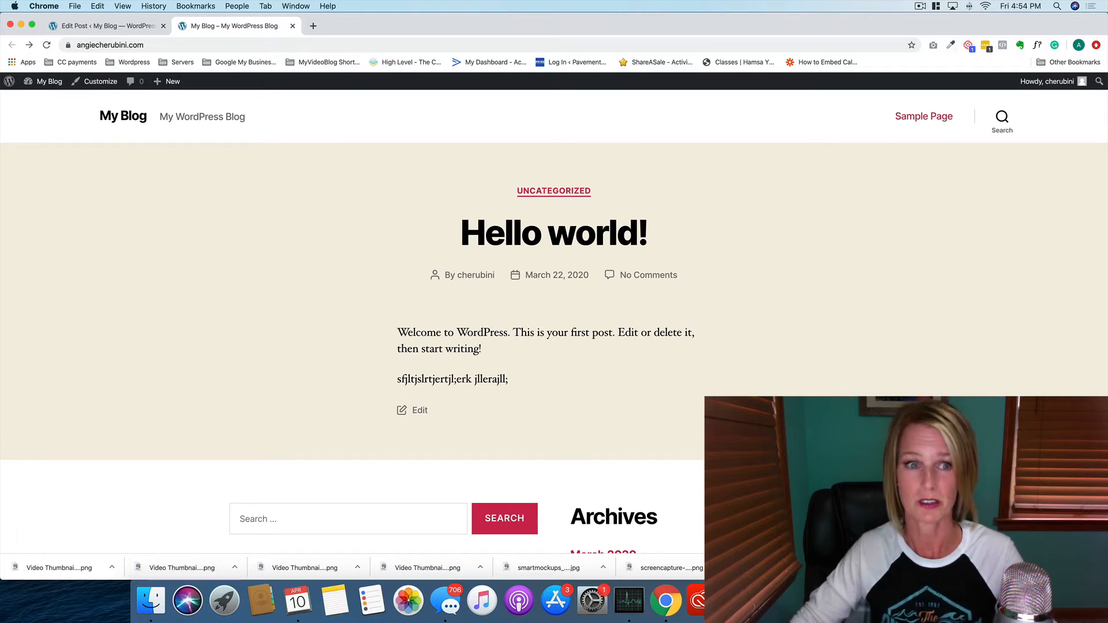
- Return to the WordPress admin and open the management page for post categories
click(69, 26)
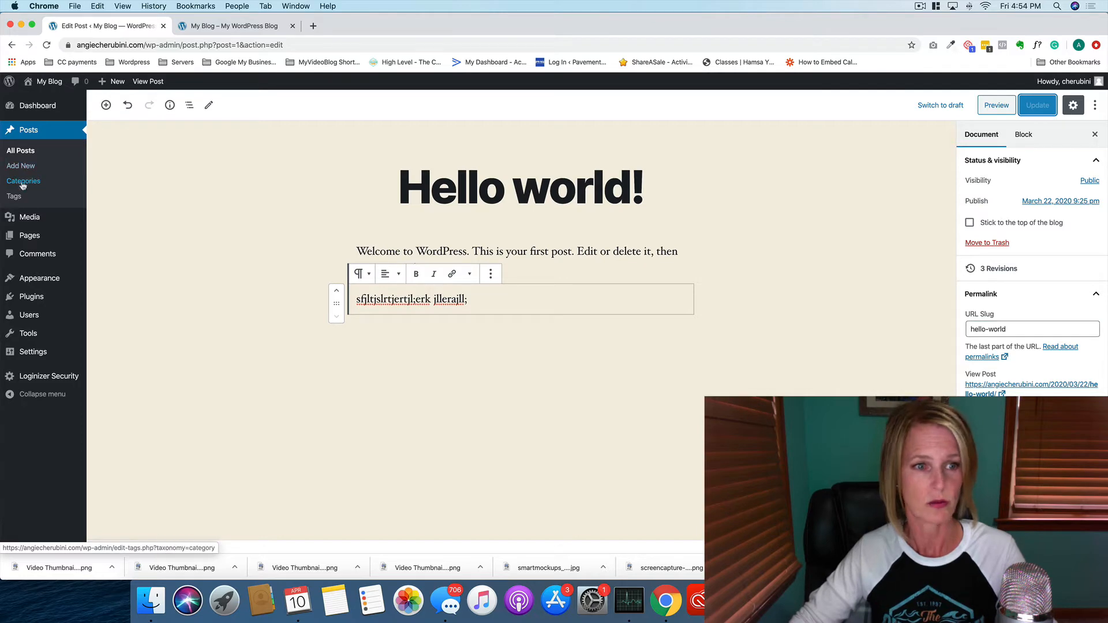
click(33, 186)
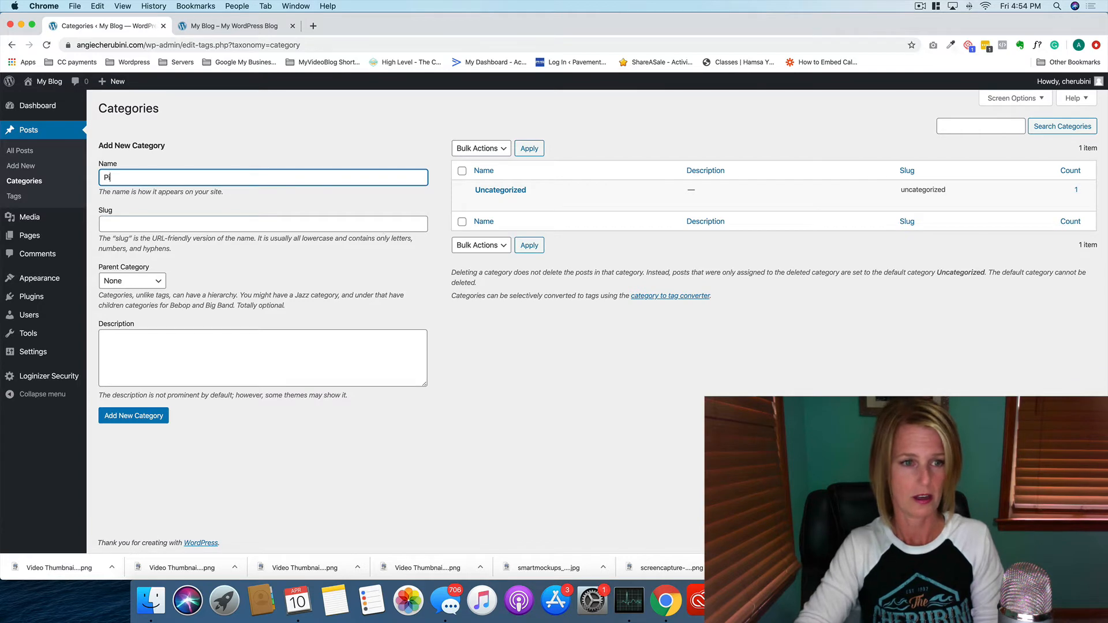
- Add a new post category named "Pies"
text(es)
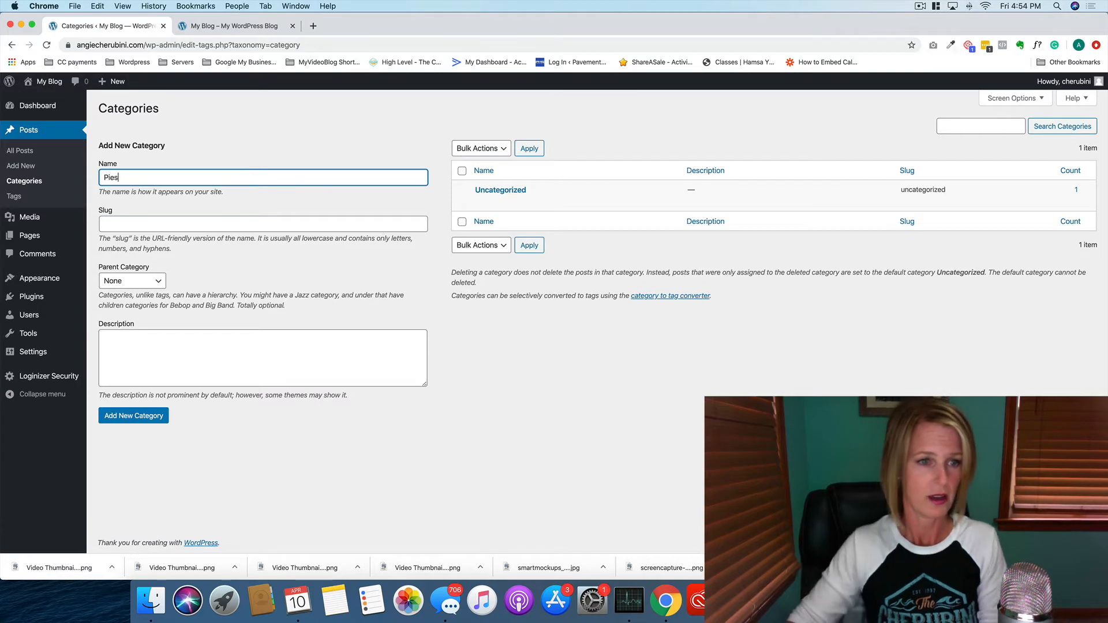
click(138, 420)
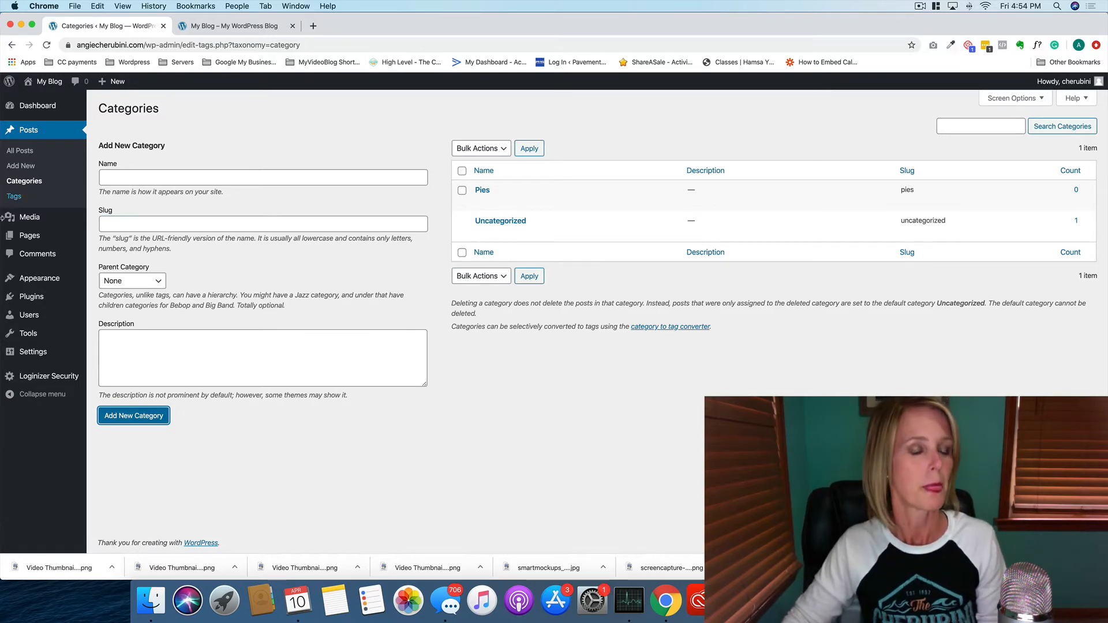
- Upload the image IMG_4992.JPG from the Downloads folder to the media library
mouse_move(19, 220)
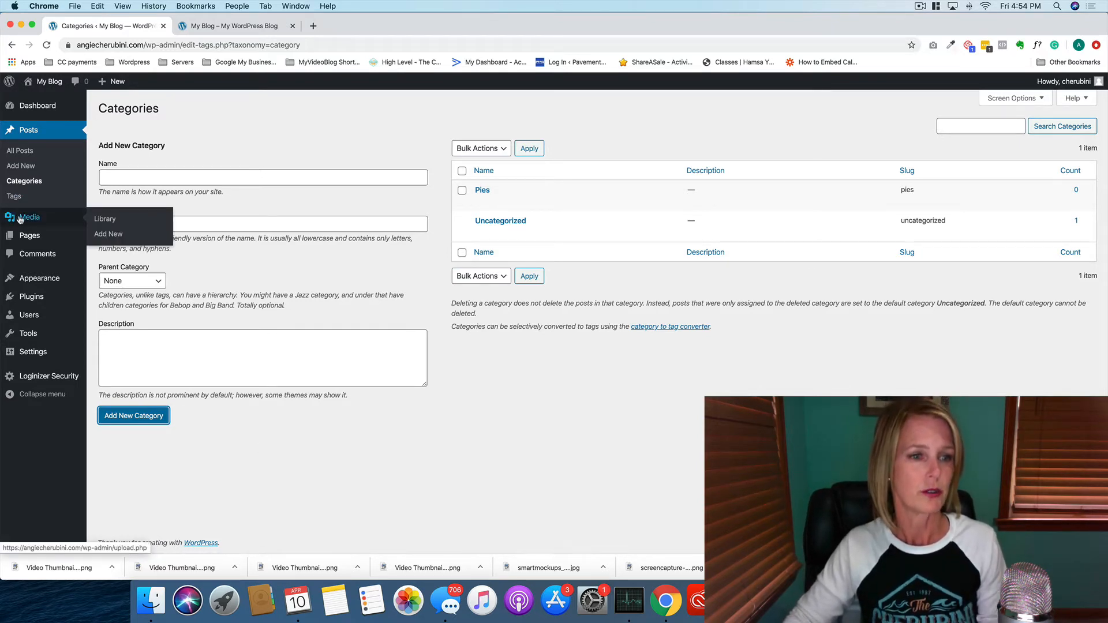
click(20, 219)
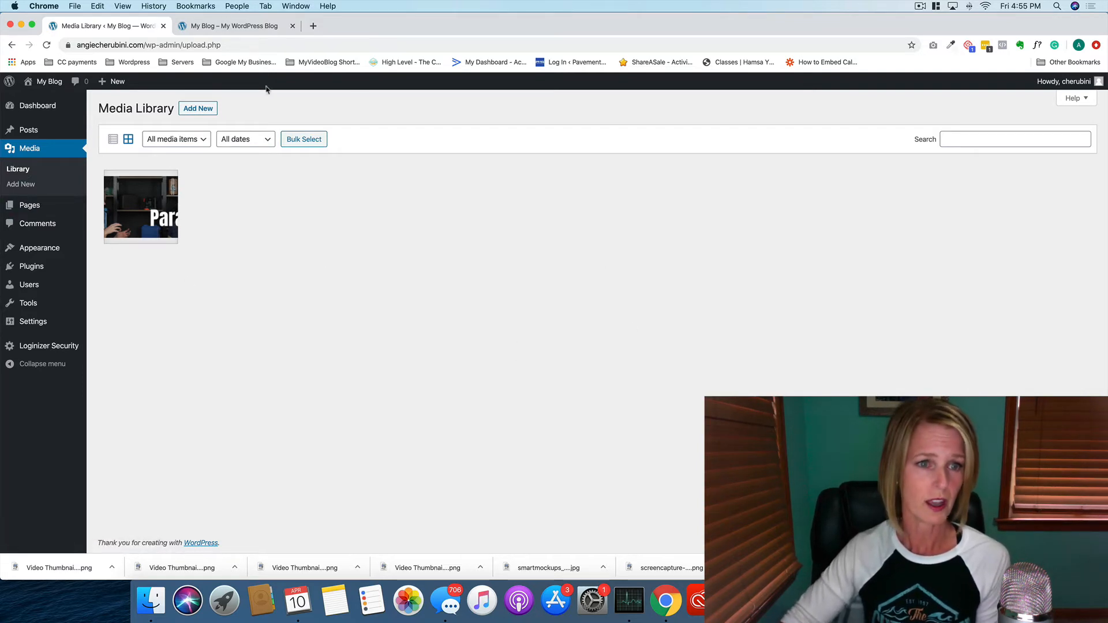
click(198, 109)
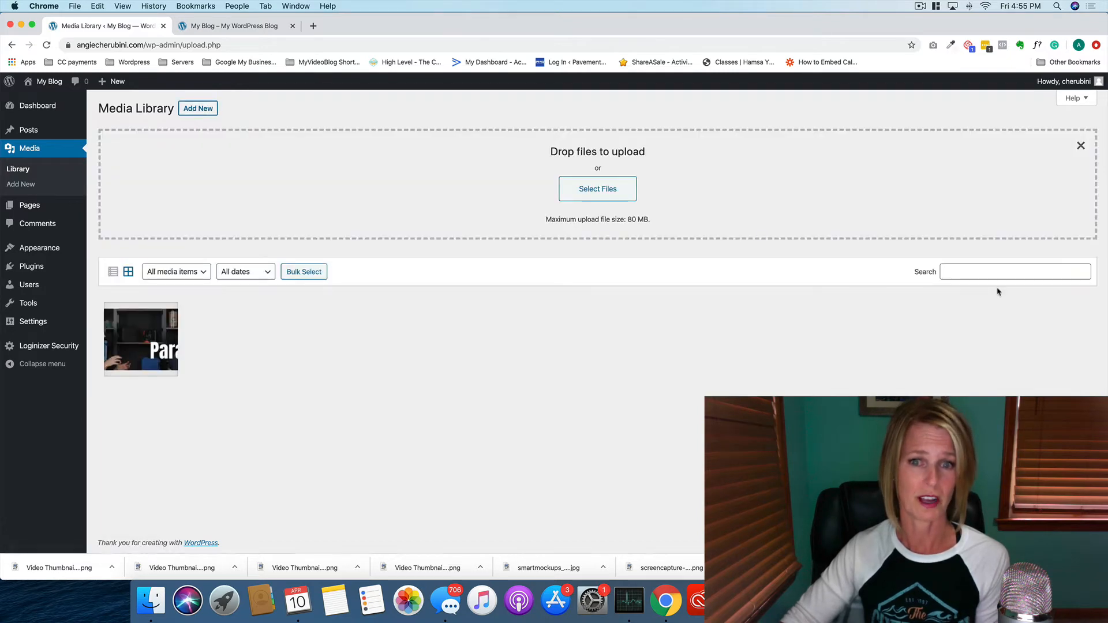
click(595, 188)
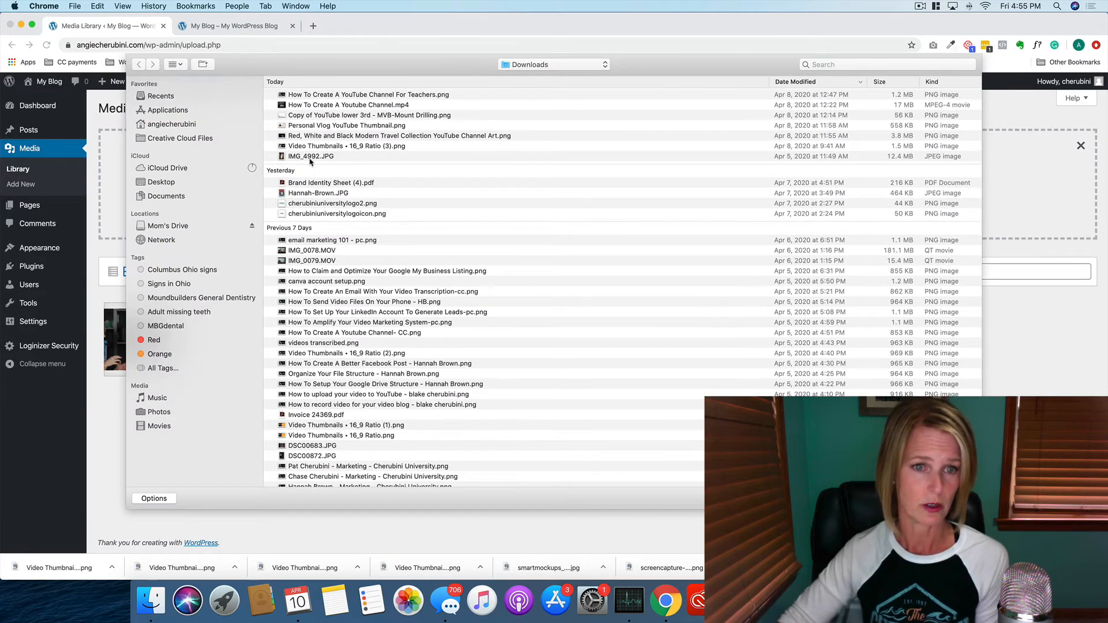
click(311, 156)
key(Return)
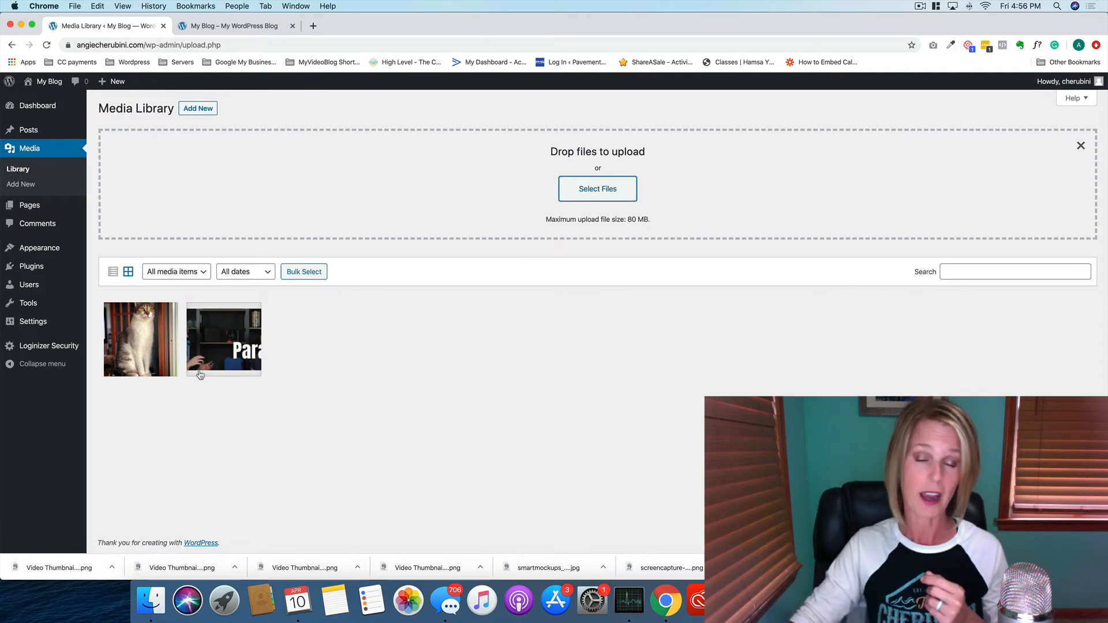
- View the media library as a list and return to the grid view
click(115, 275)
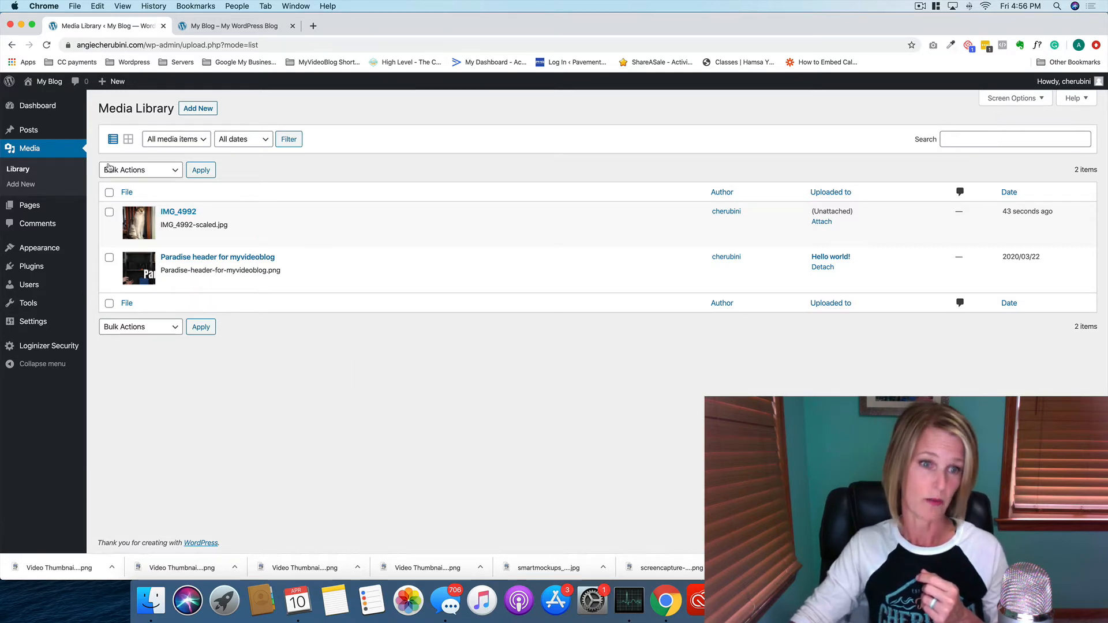
click(129, 138)
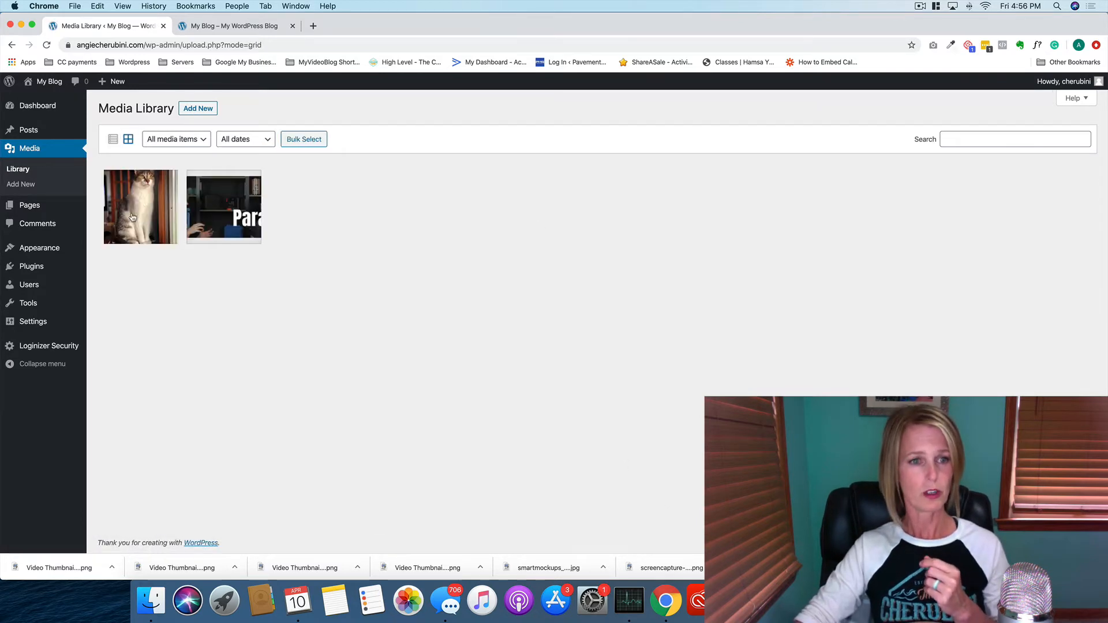
- Set the uploaded cat image's alternative text to "This is Karen the cat." and close its attachment details
click(132, 217)
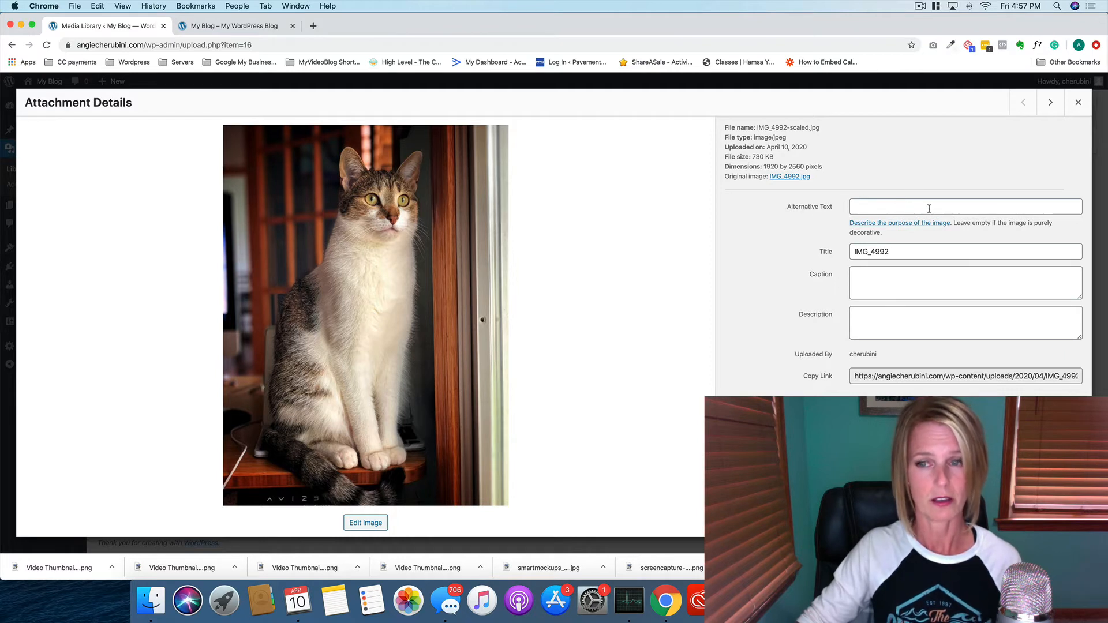
click(929, 209)
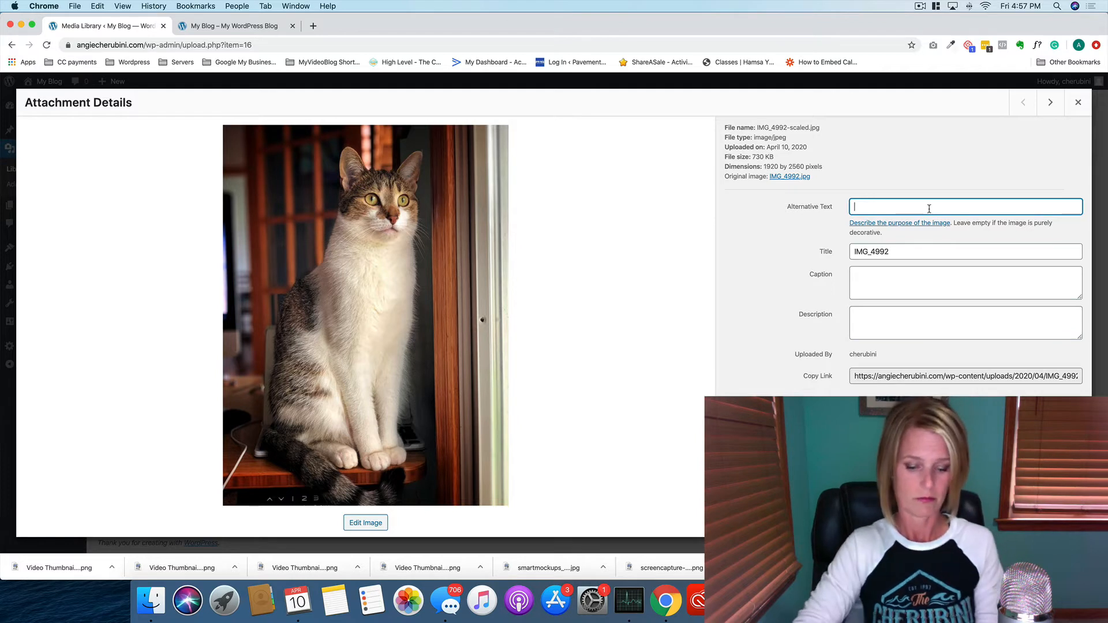
text(This is K)
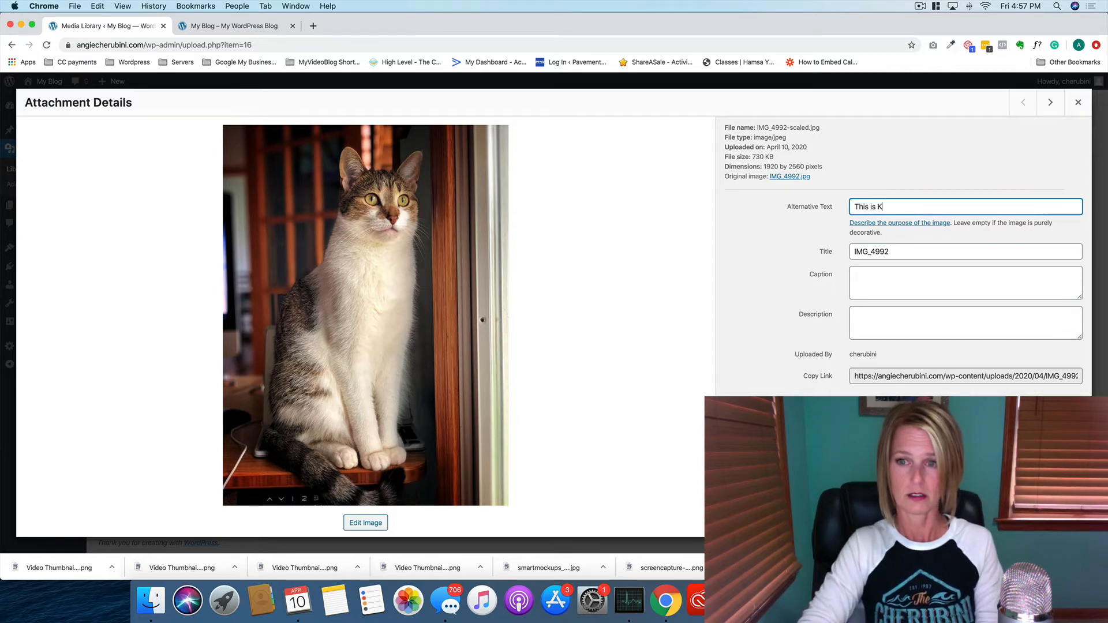
text(aren the cat)
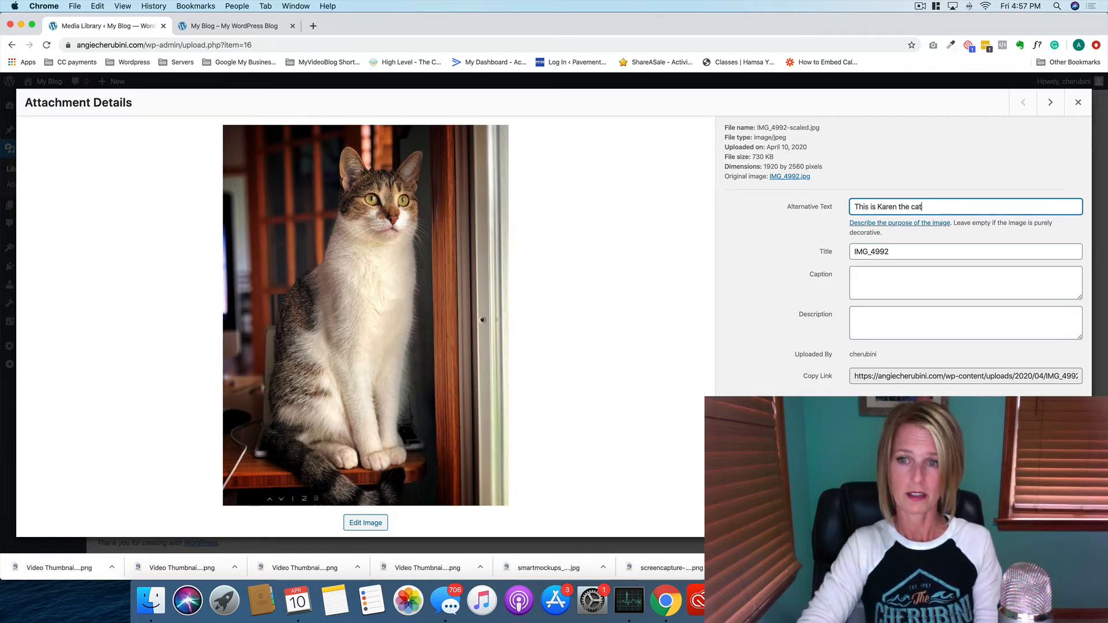
text(.)
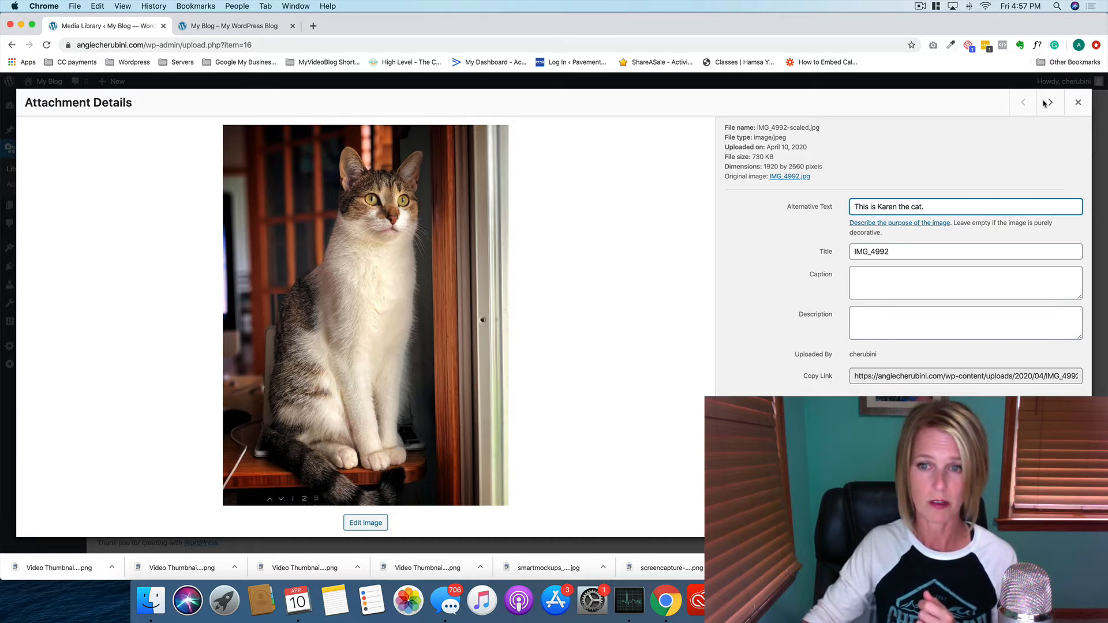
click(1079, 102)
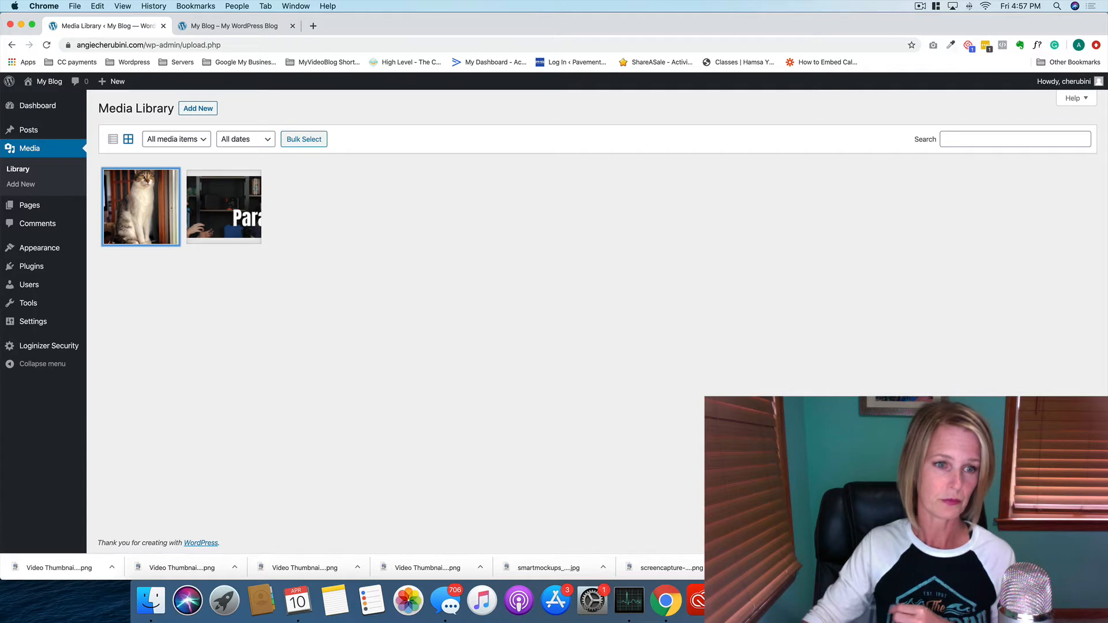
- Check the attachment details of the Paradise header image, highlight its file link, and close the details
mouse_move(30, 208)
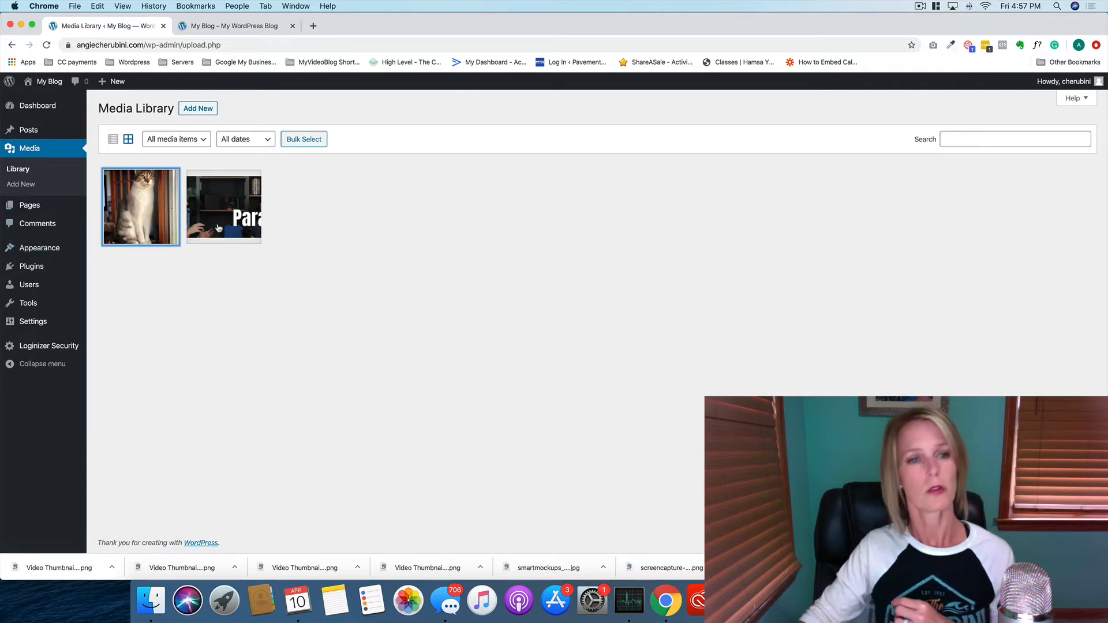
click(453, 259)
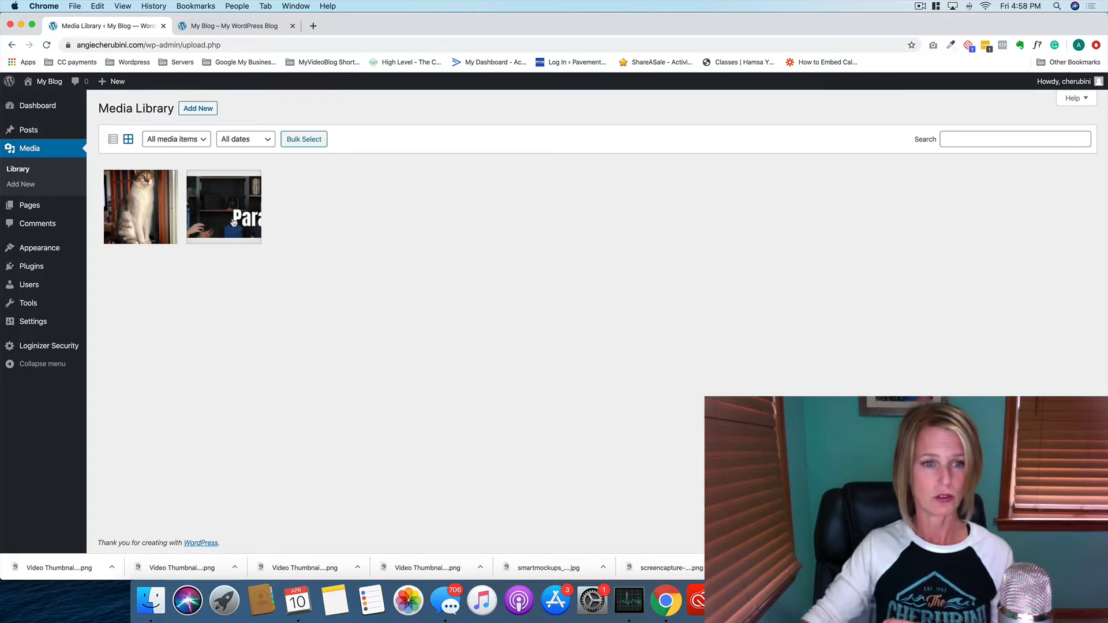
click(231, 213)
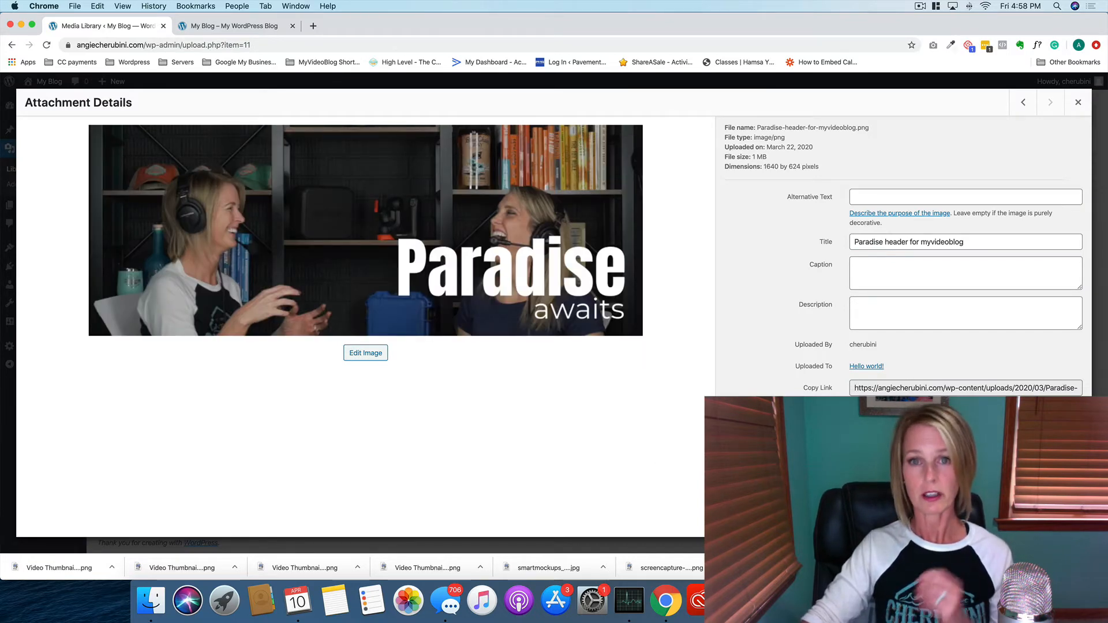
click(876, 395)
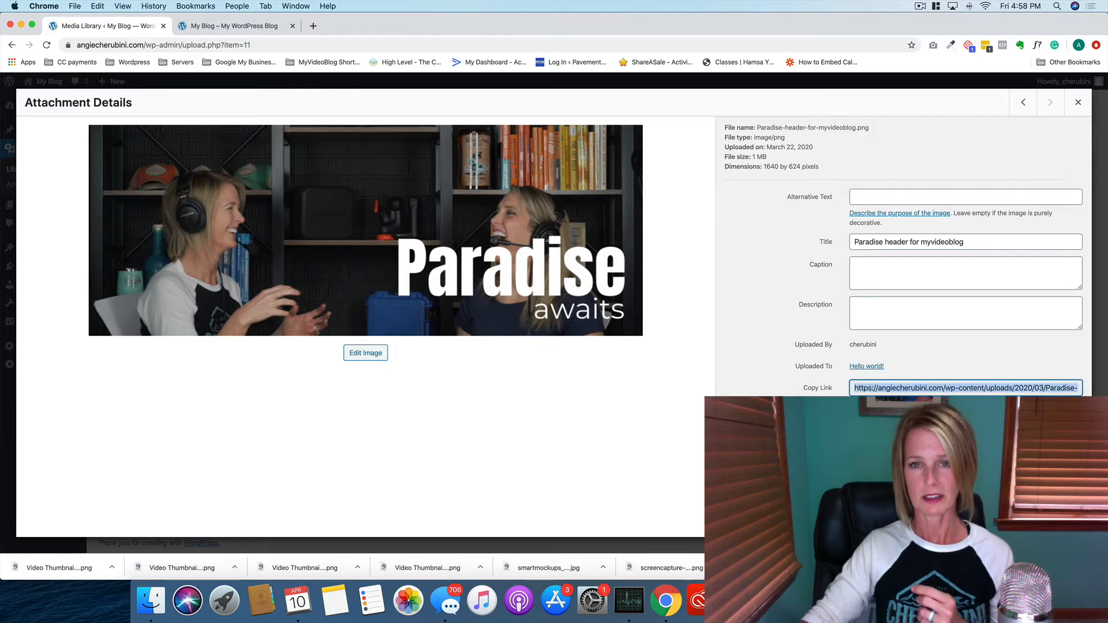
click(1078, 104)
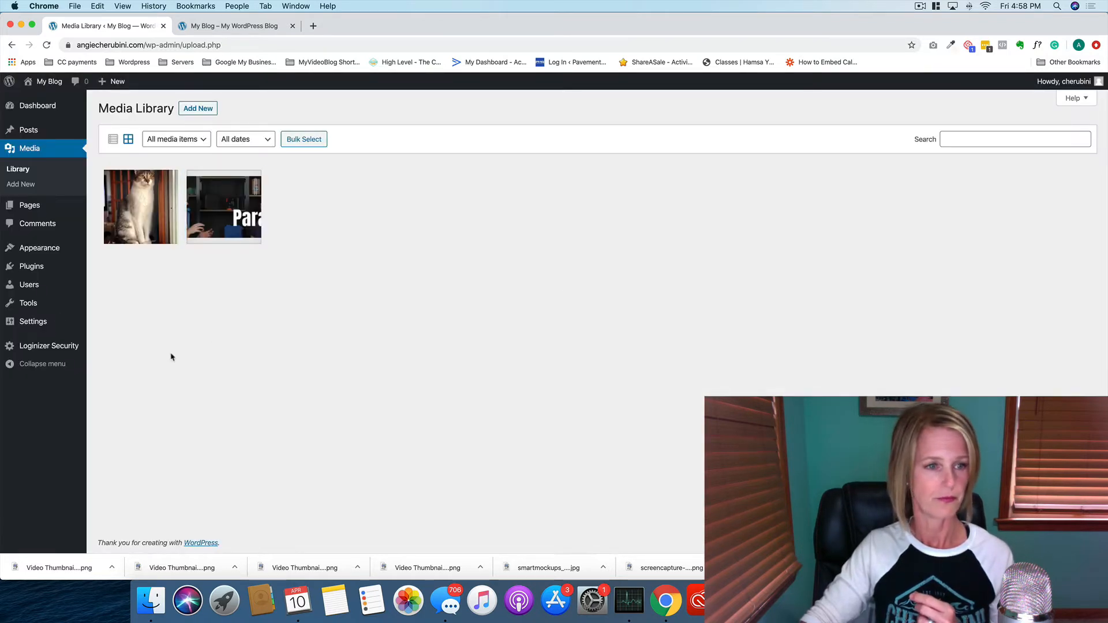
- Open the draft Privacy Policy page from the site's page list and look through its text
click(21, 209)
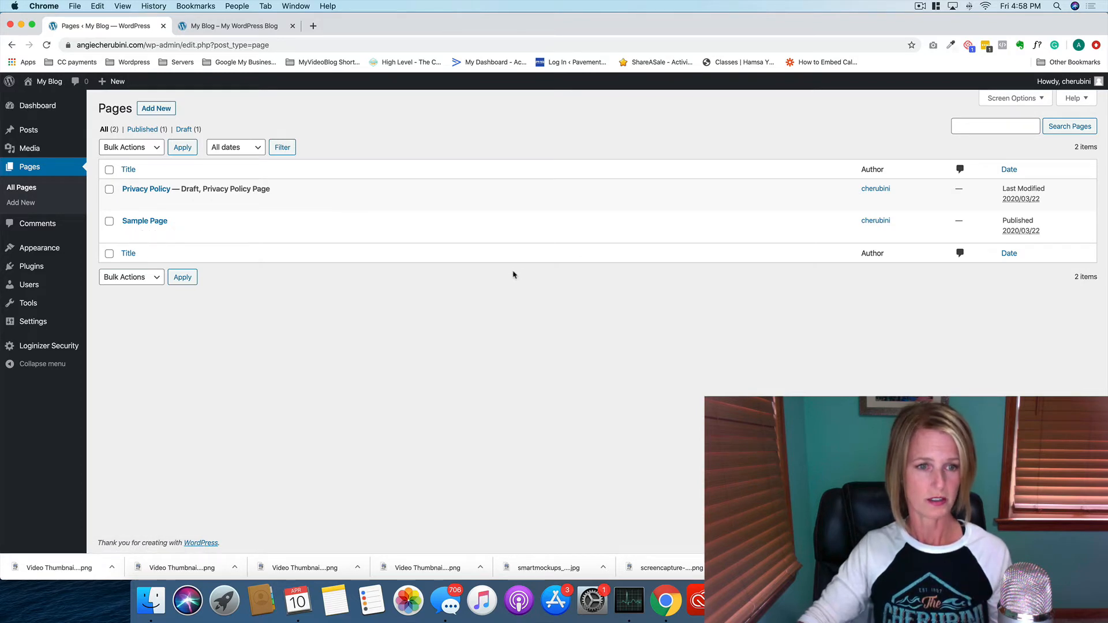
mouse_move(135, 204)
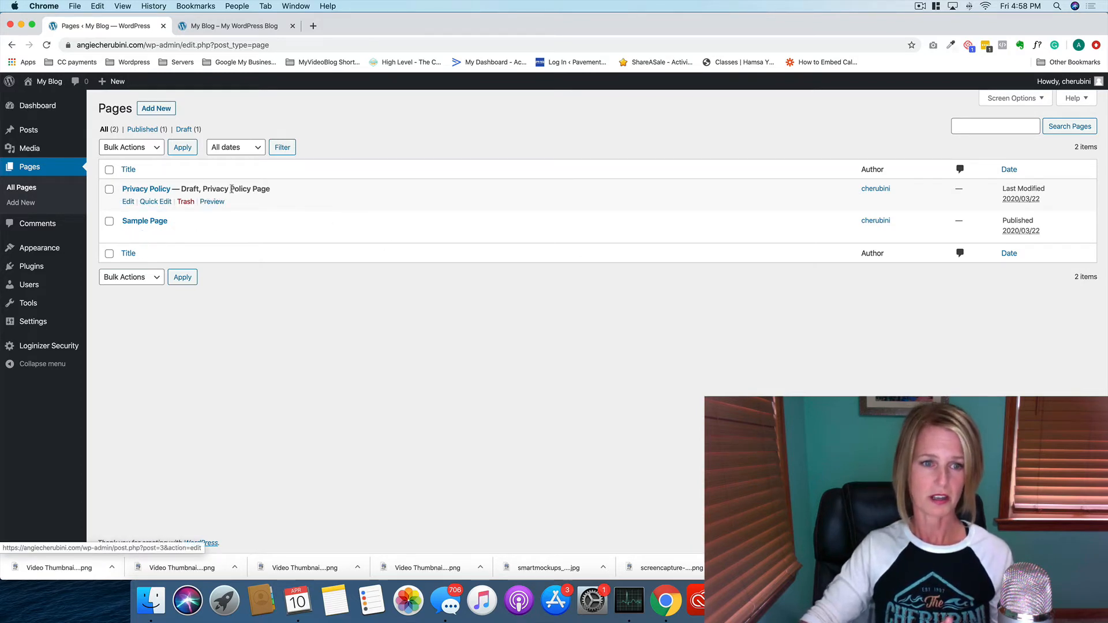
mouse_move(317, 217)
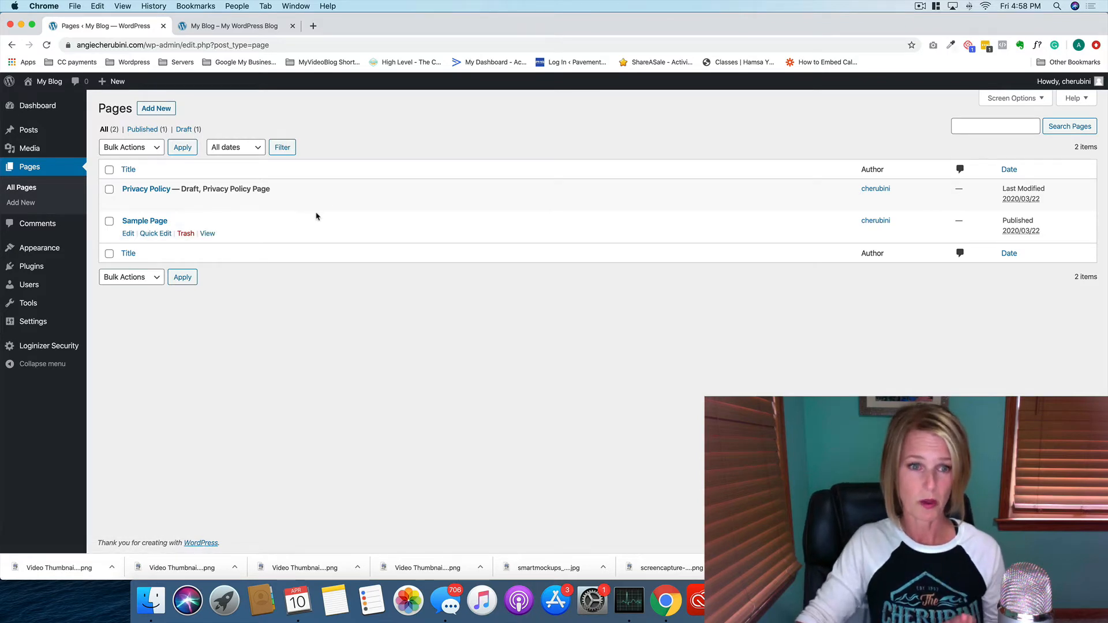
mouse_move(219, 205)
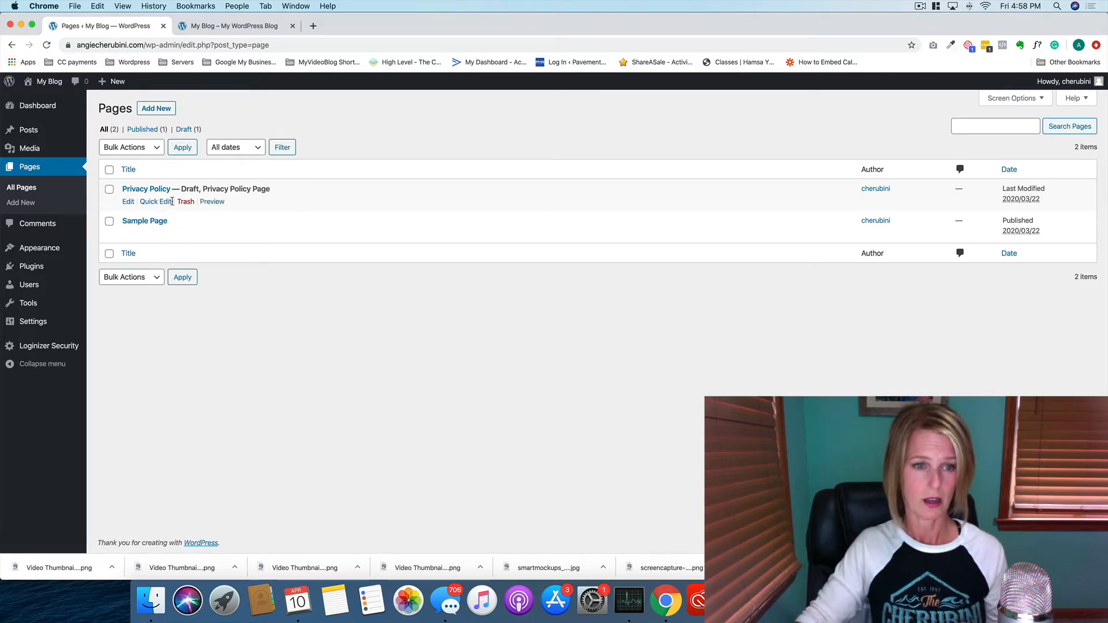
click(138, 189)
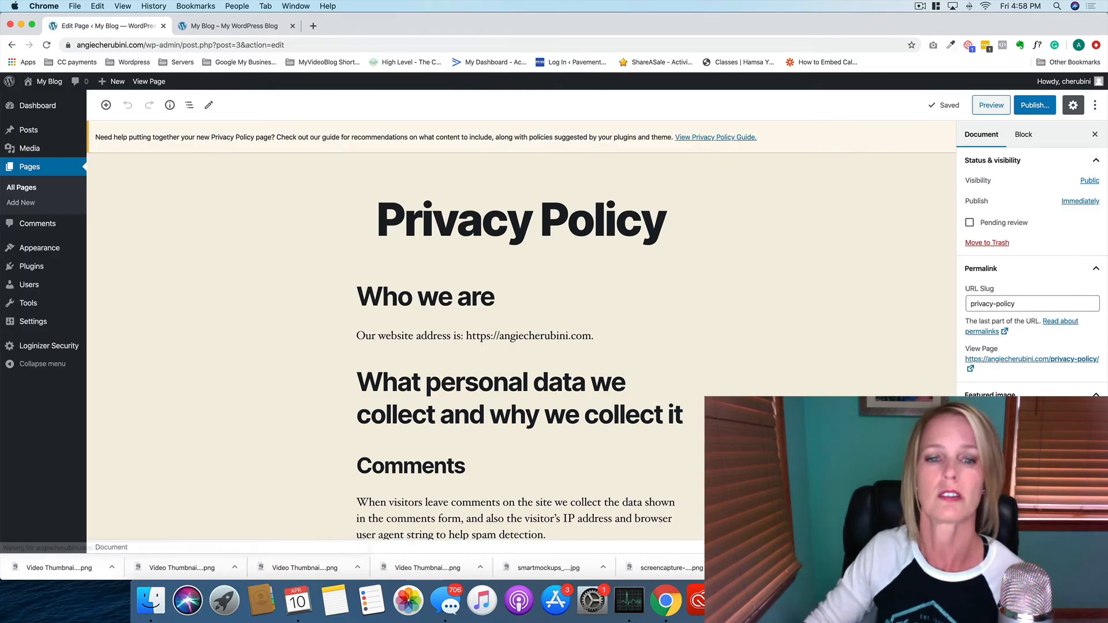
scroll(520, 329, down, 10)
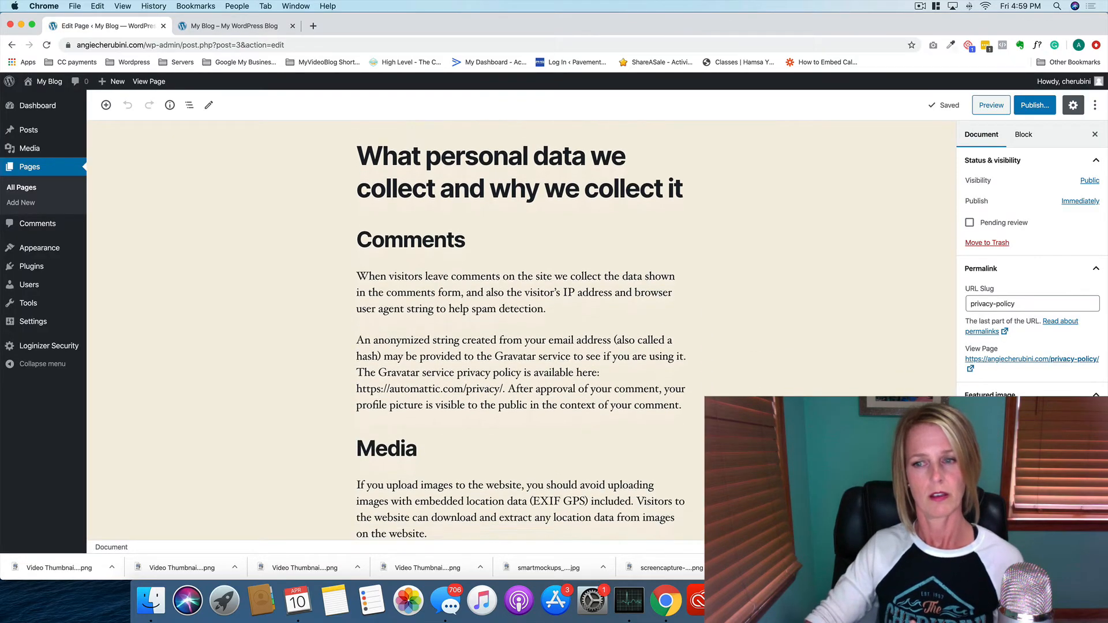
scroll(520, 329, up, 10)
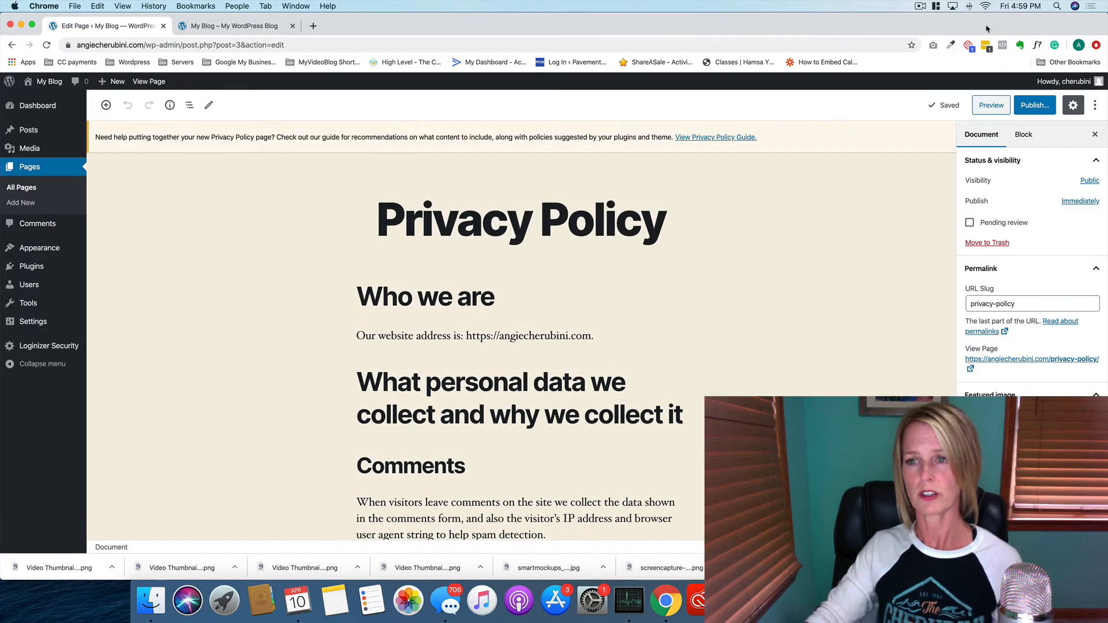
- Publish the Privacy Policy page with public visibility and immediate publication, and dismiss the publishing summary
click(1031, 108)
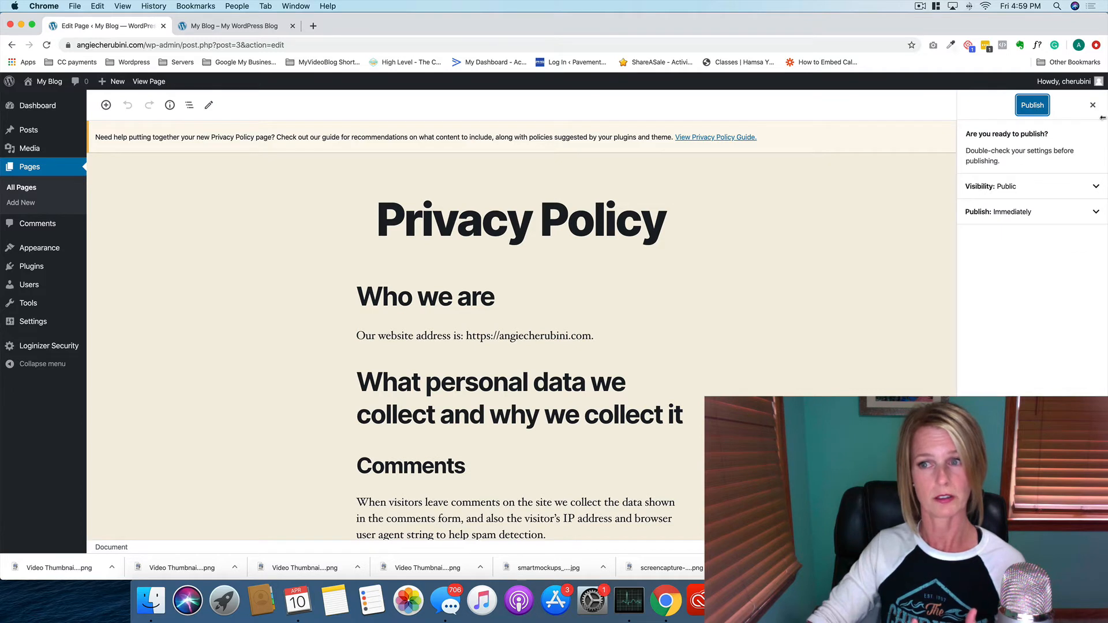
click(1032, 105)
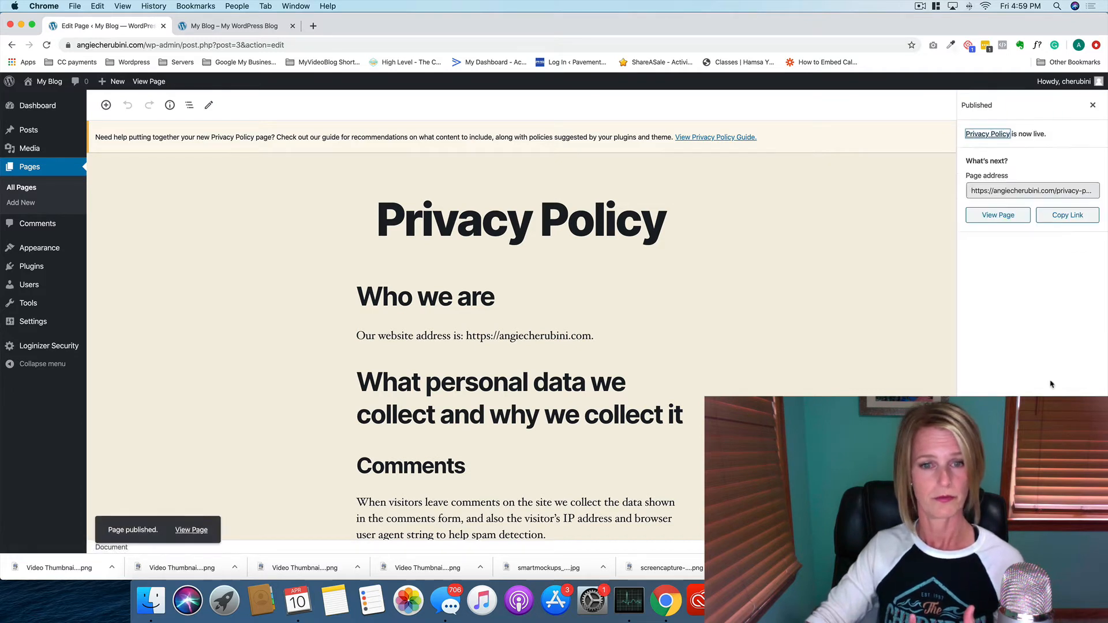
click(1093, 106)
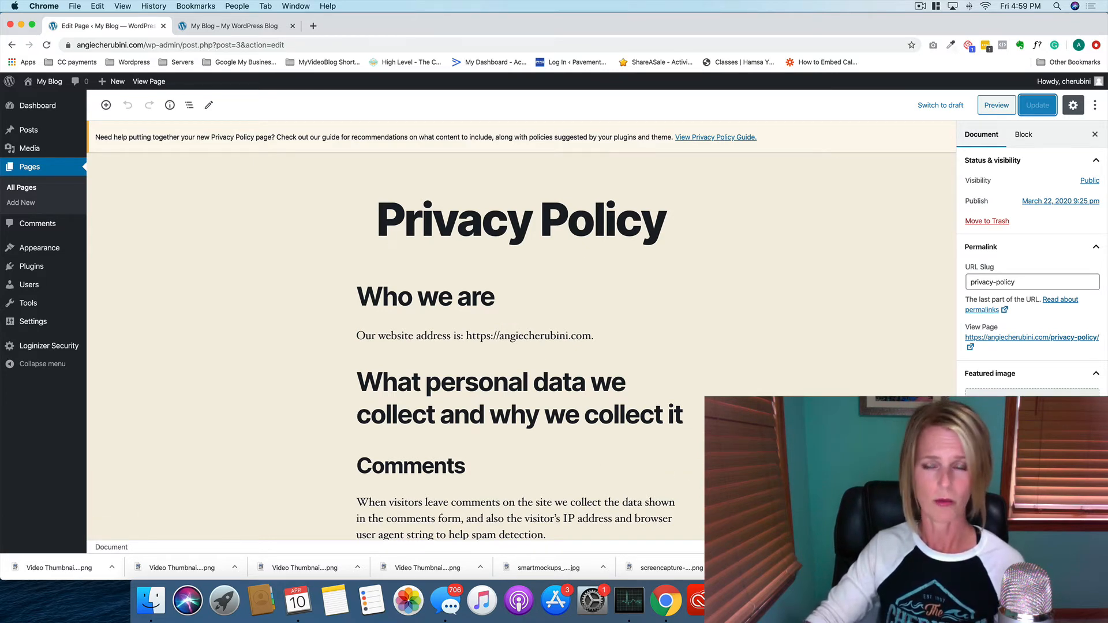
- Look through the Privacy Policy page's sections and the content blocks available to insert
scroll(519, 329, down, 10)
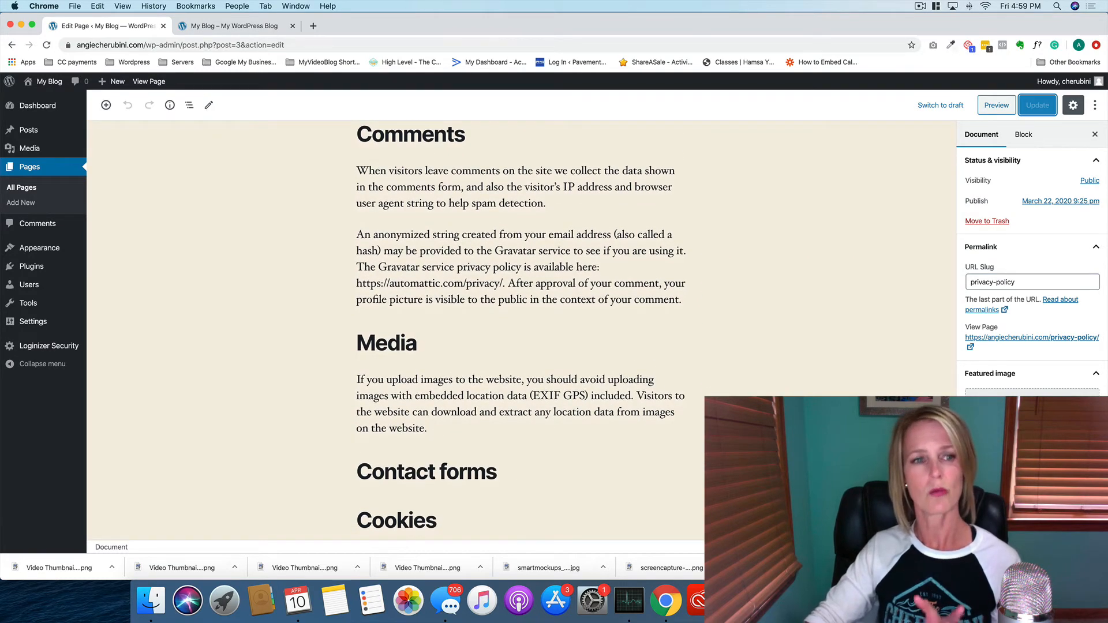
scroll(519, 329, up, 6)
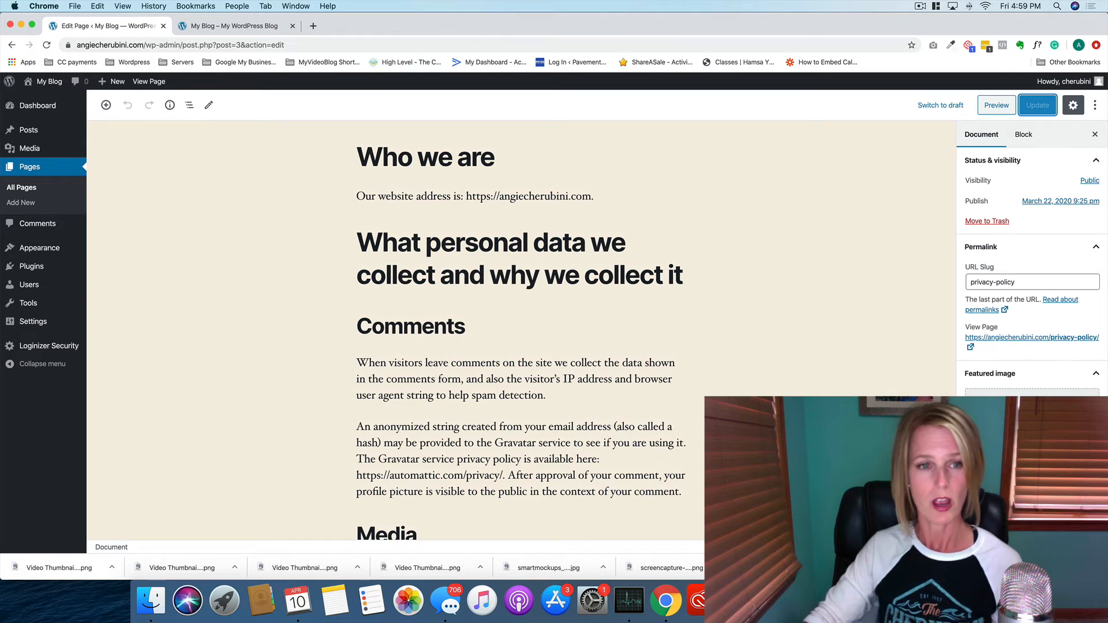
click(105, 105)
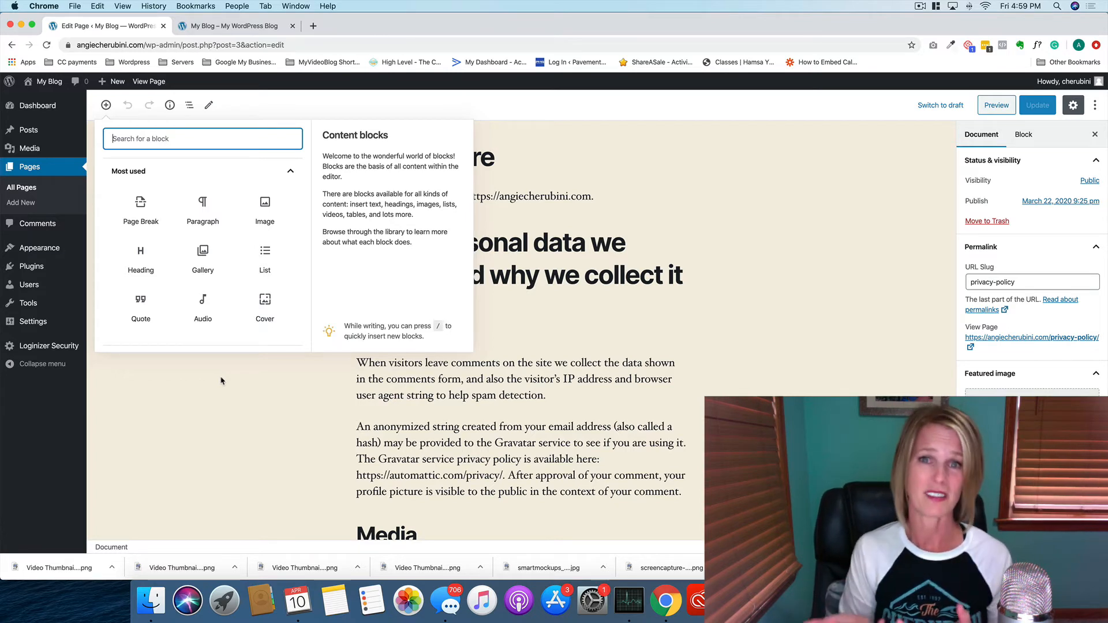
- Return to the list of all pages and start a new blank page
click(17, 189)
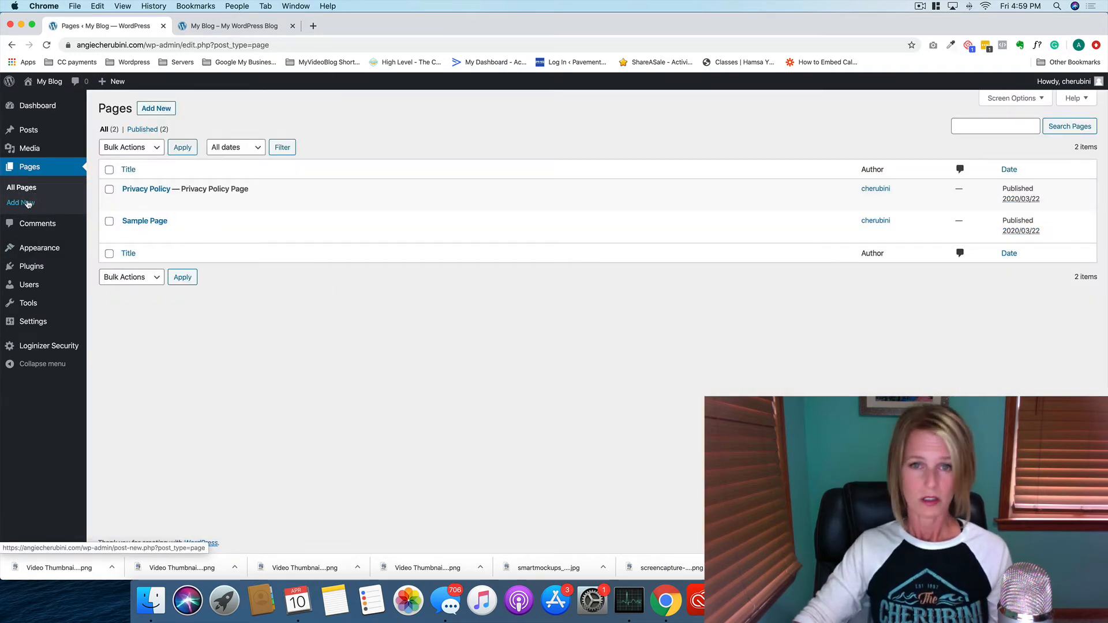
click(27, 204)
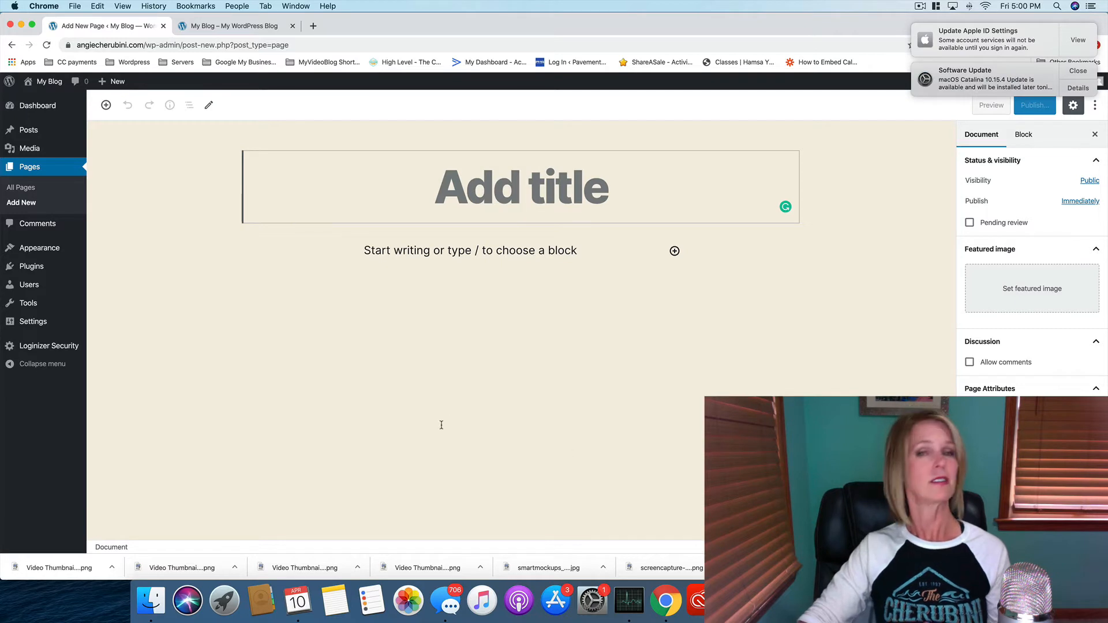
- Dismiss the software update notice and look over the site's comments, installed themes and the featured themes available to add
click(1091, 73)
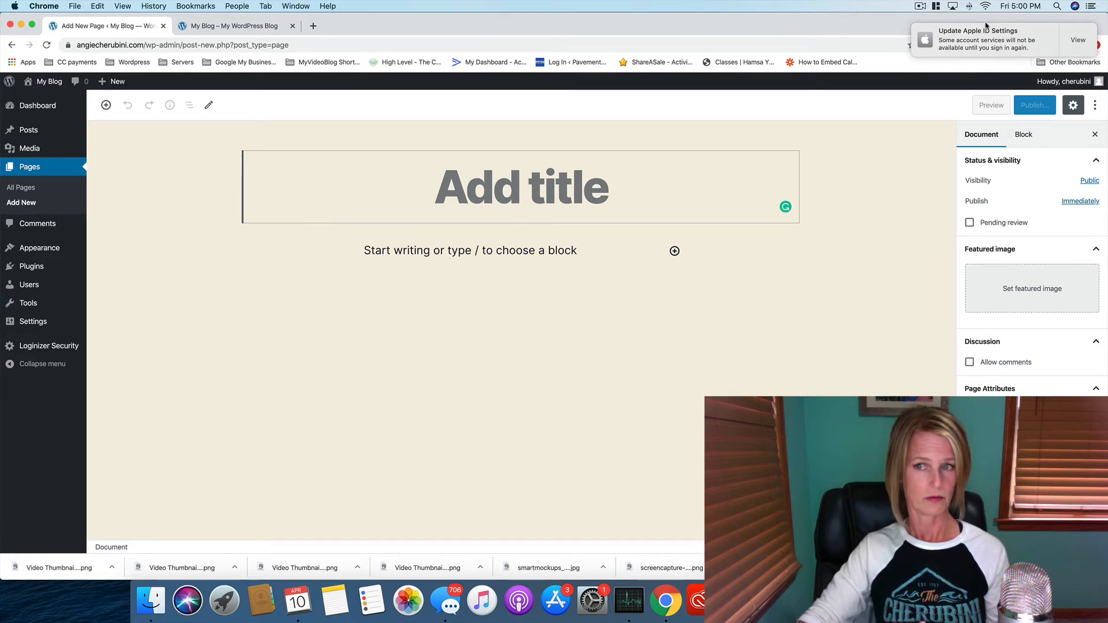
click(19, 229)
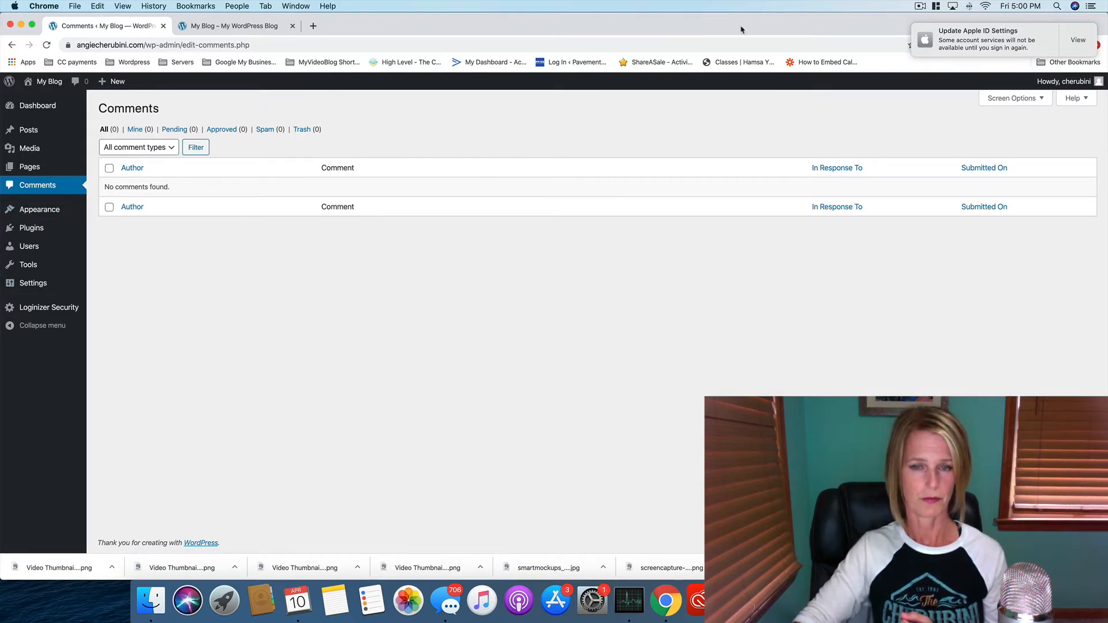
click(40, 211)
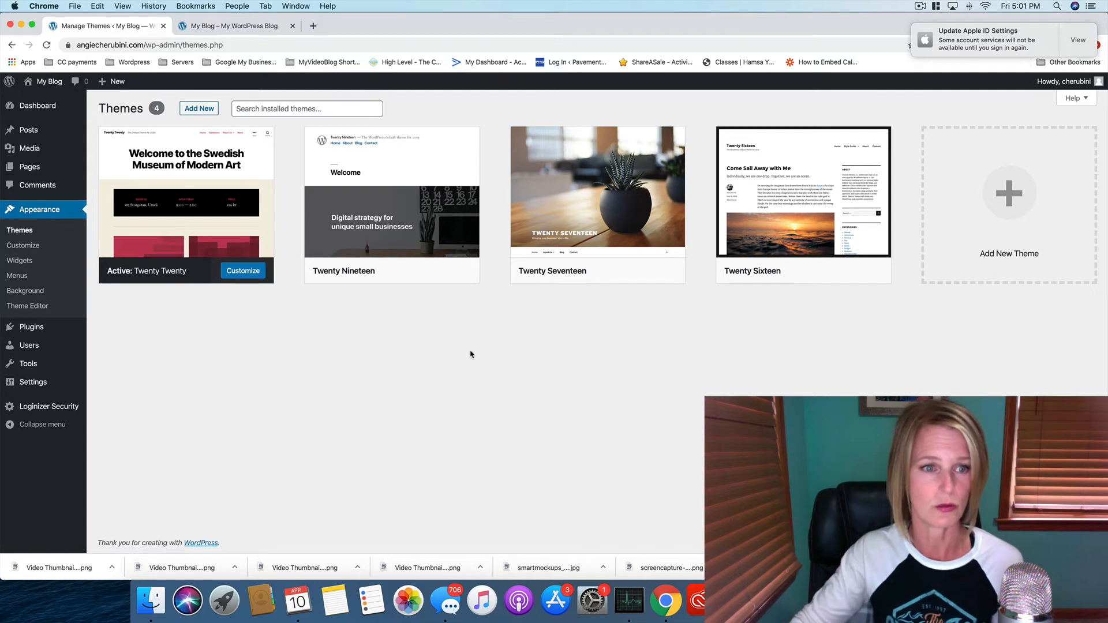
click(199, 109)
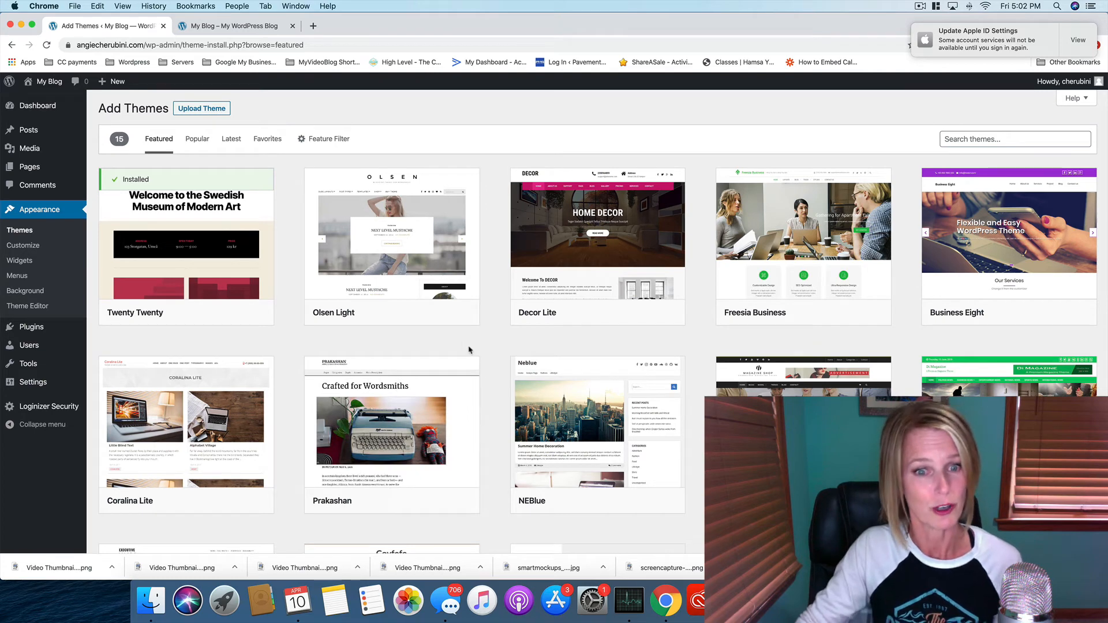
- Open the theme customizer and look through its Site Identity and Colors settings, including the options for supplying a logo
click(16, 247)
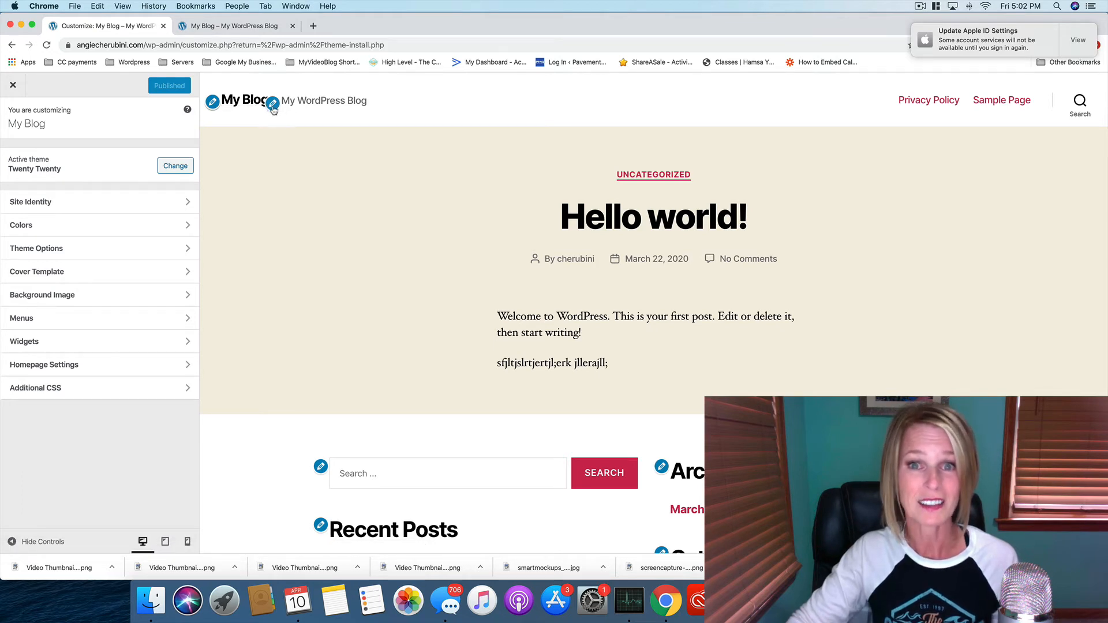
click(214, 104)
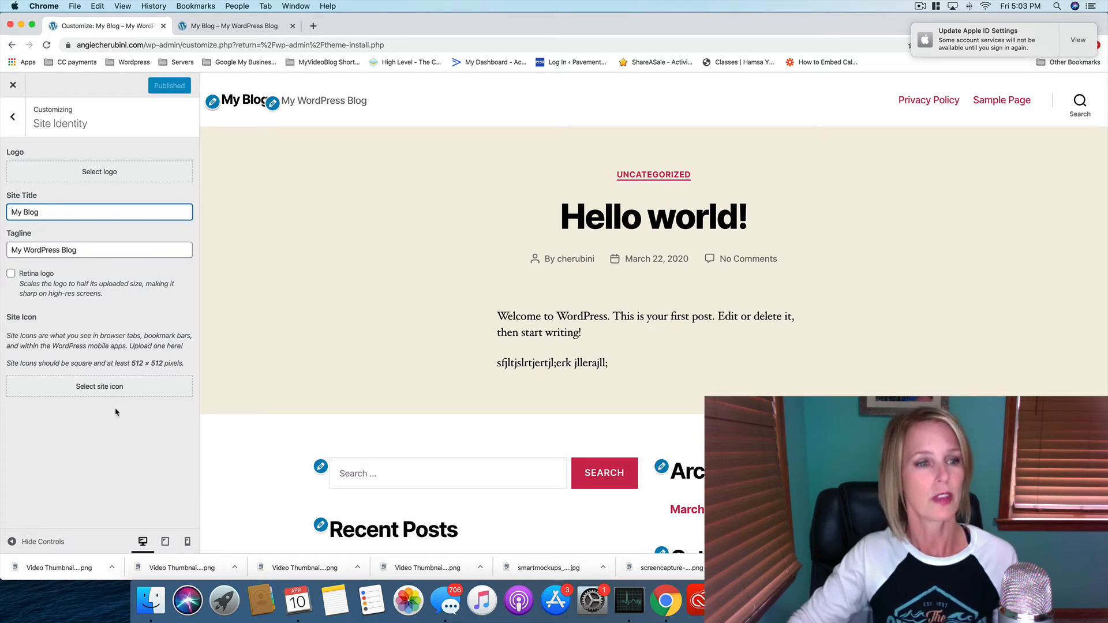
click(96, 177)
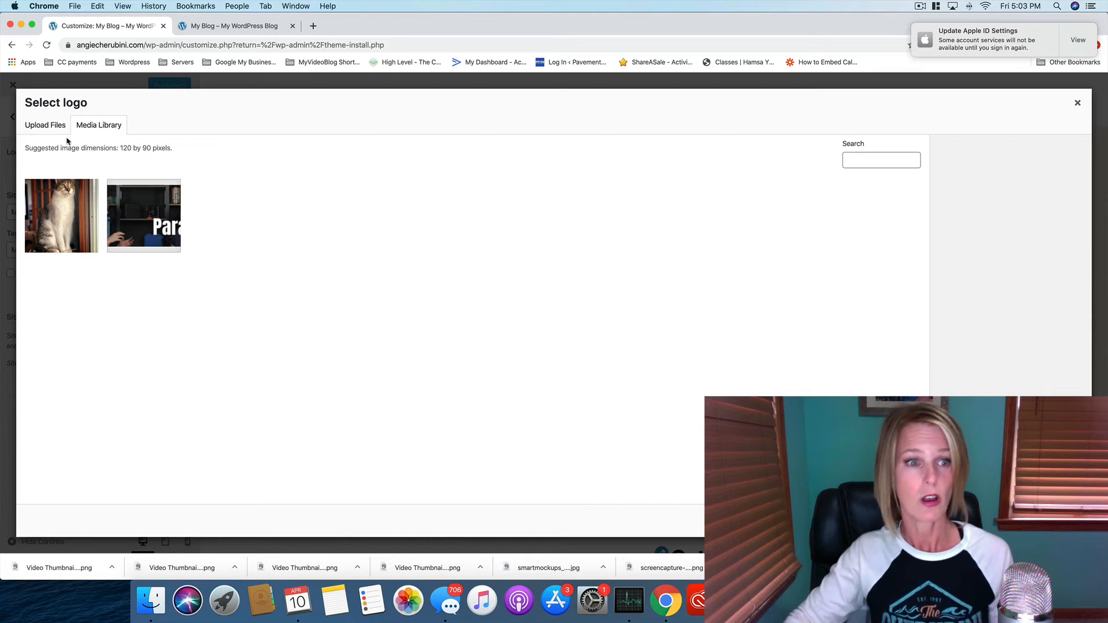
click(47, 125)
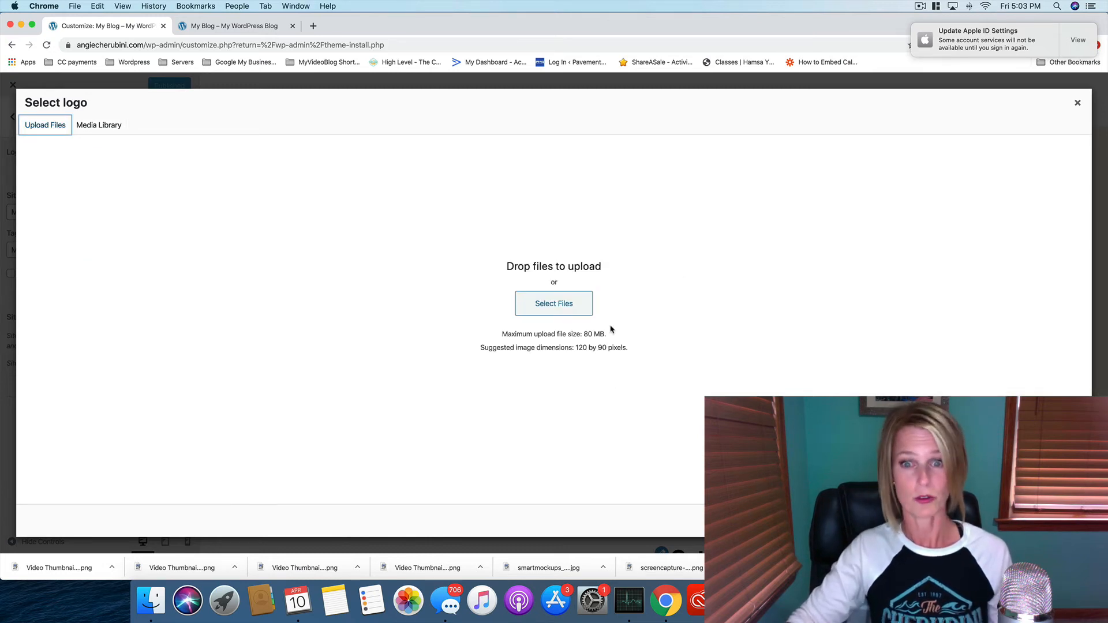
click(1077, 103)
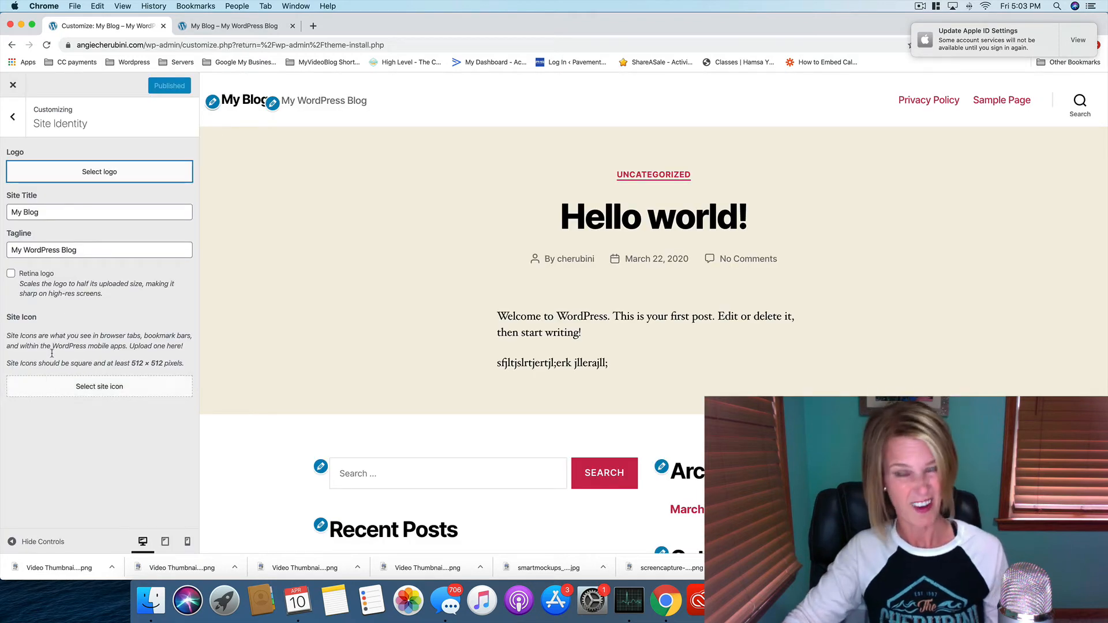
click(12, 117)
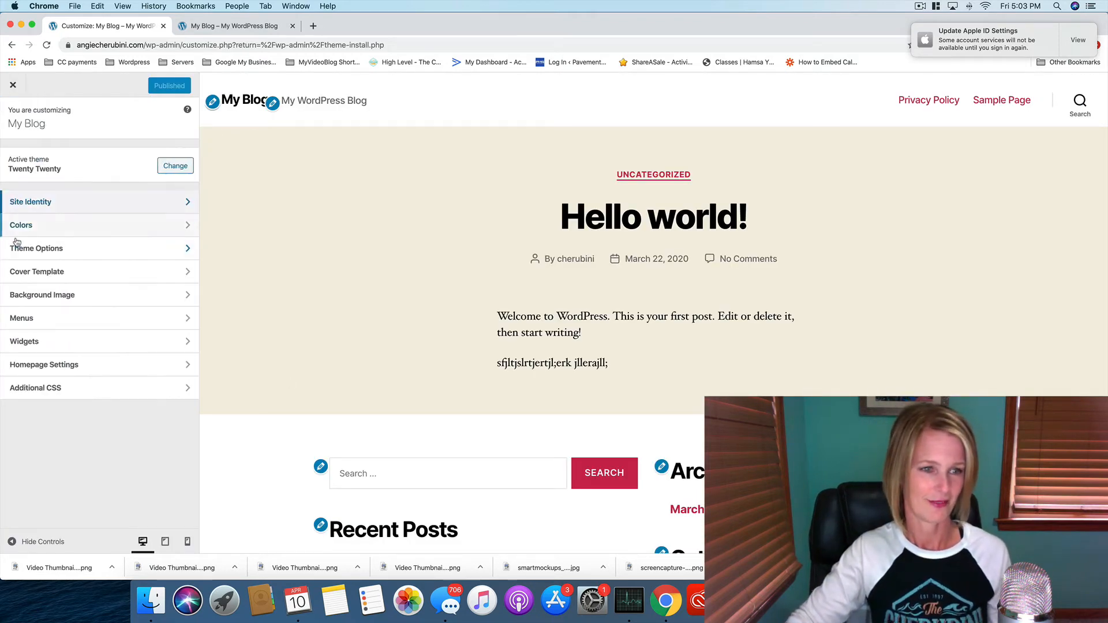
click(34, 226)
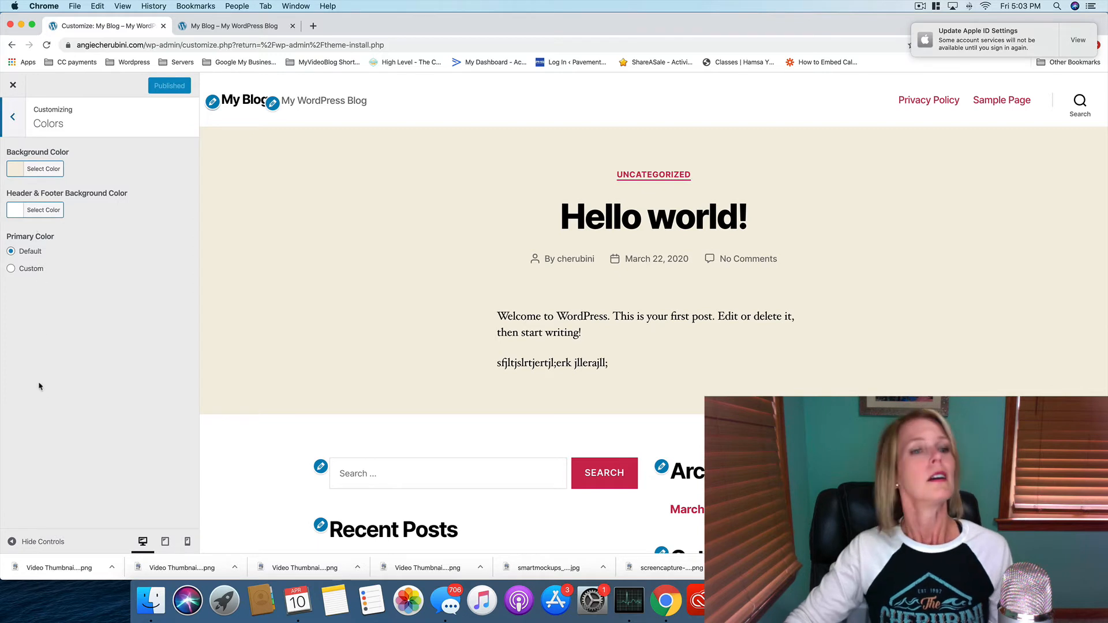
click(13, 116)
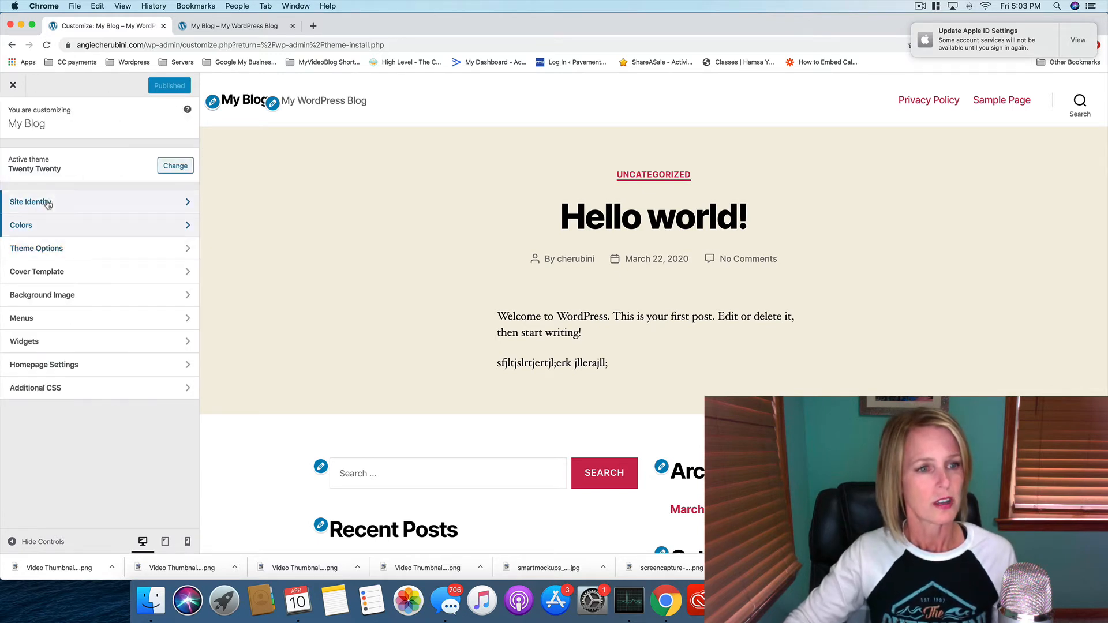
click(48, 201)
click(12, 118)
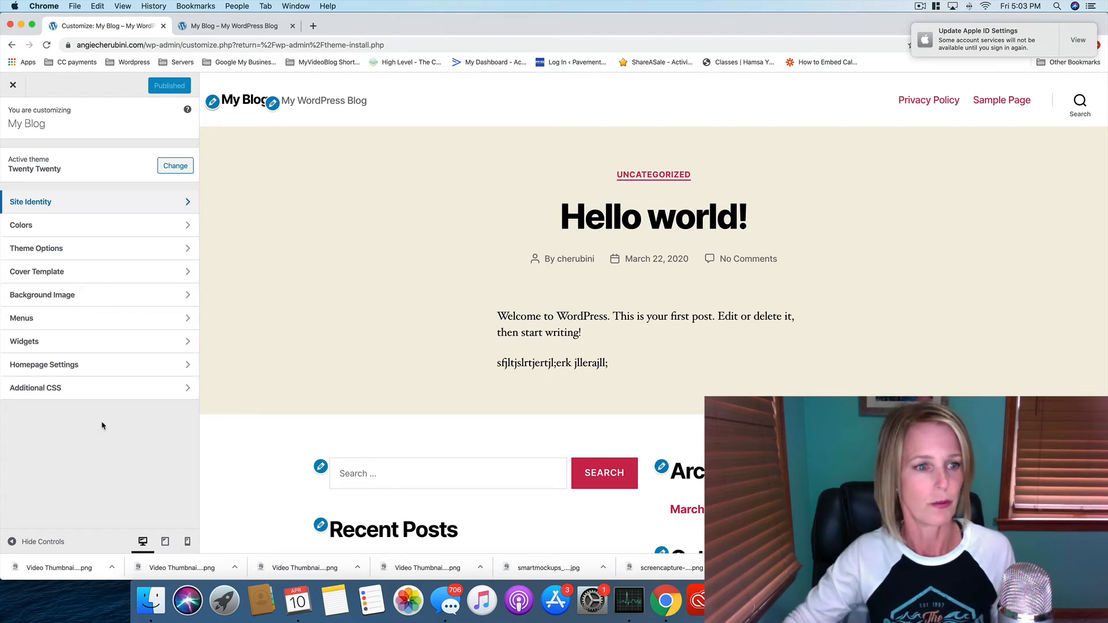
- Set the site's background color to the green preset and reduce its saturation to a soft pale green
click(152, 231)
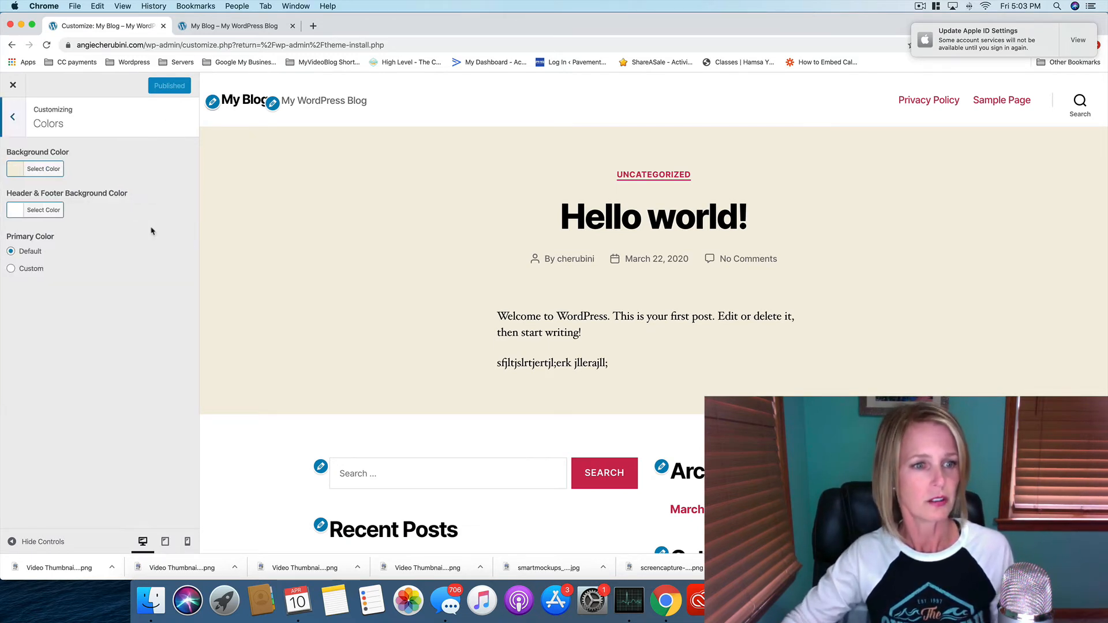
click(16, 175)
click(68, 296)
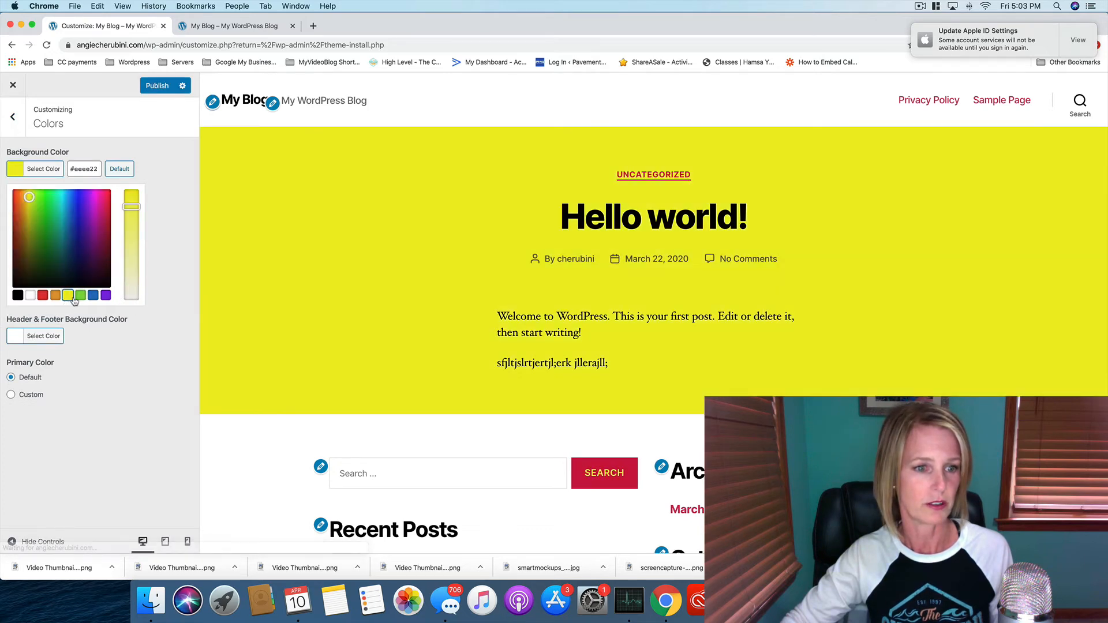
click(80, 296)
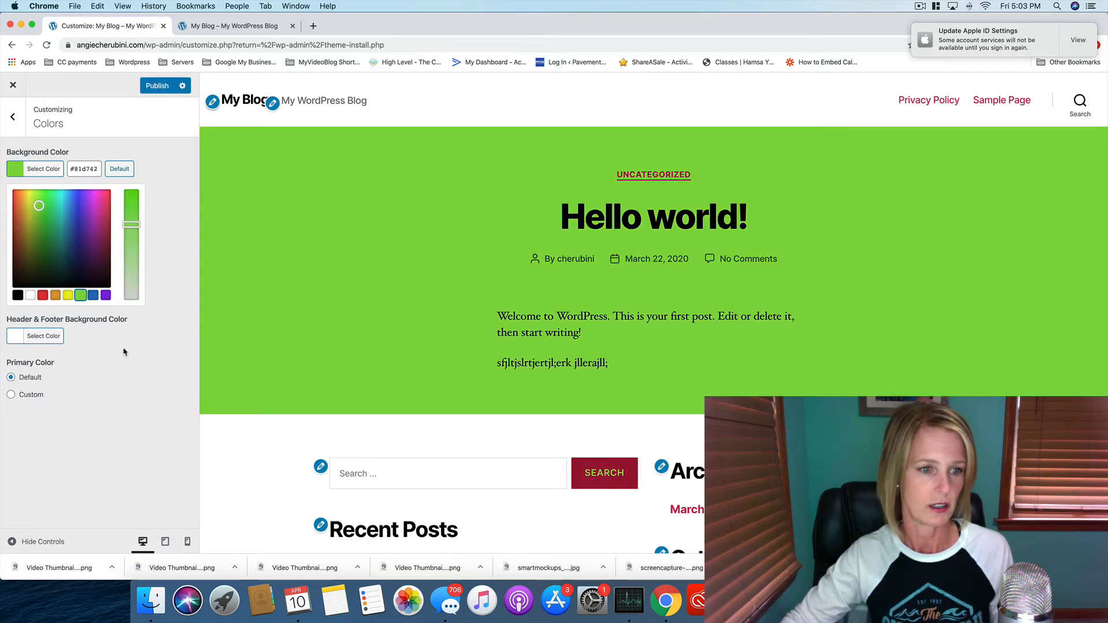
drag(132, 254, 133, 276)
click(104, 385)
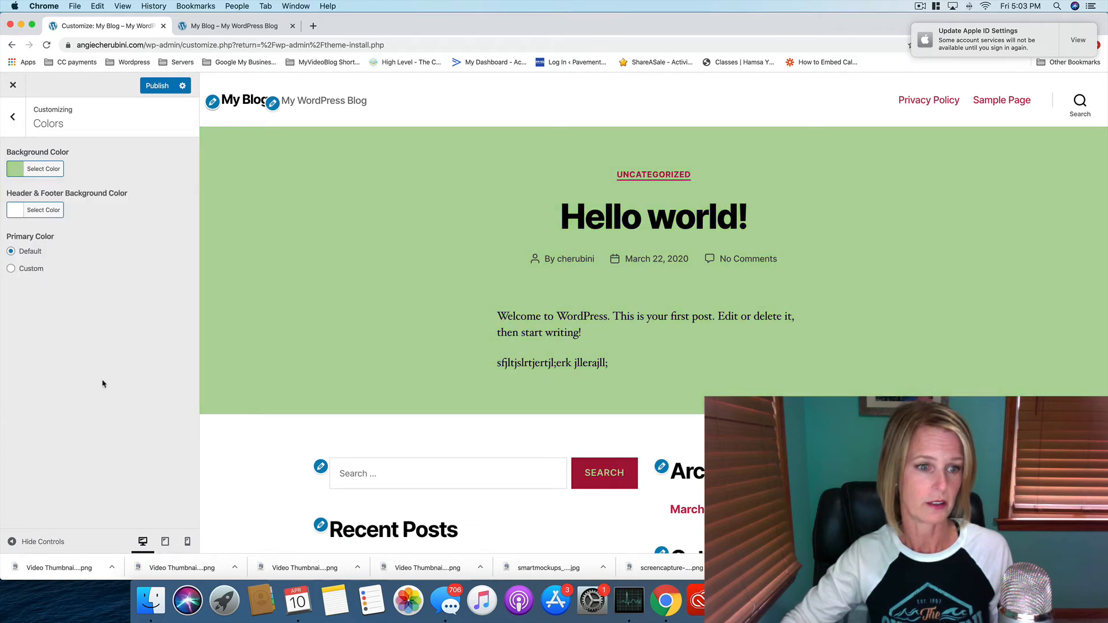
- Try black, gray and yellow for the header and footer background, settling on the pale off-white #edede8
click(18, 217)
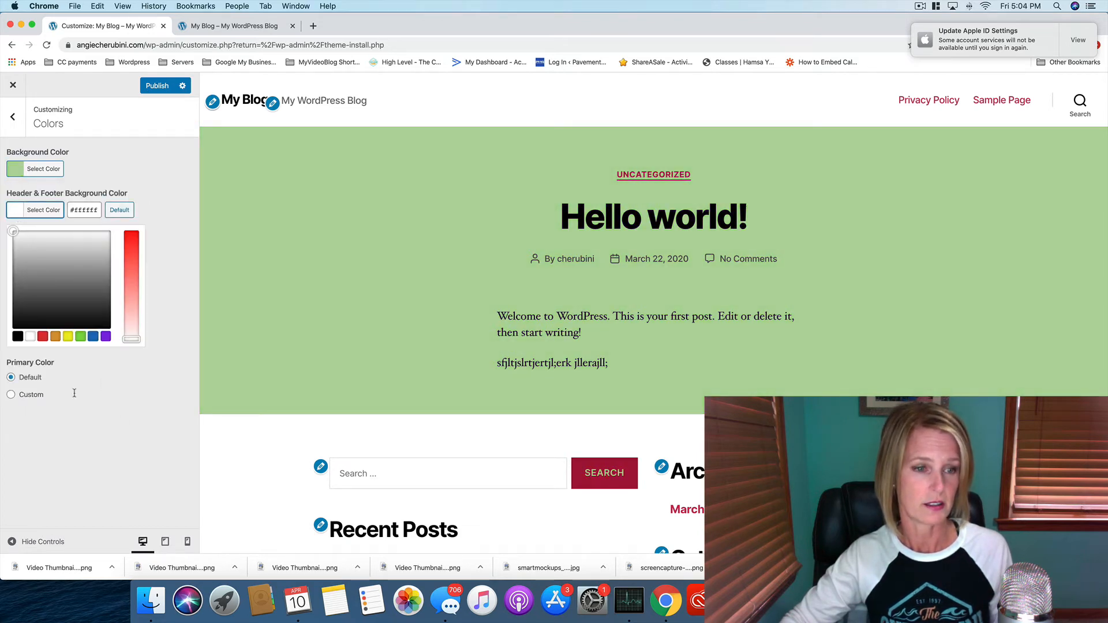
click(17, 338)
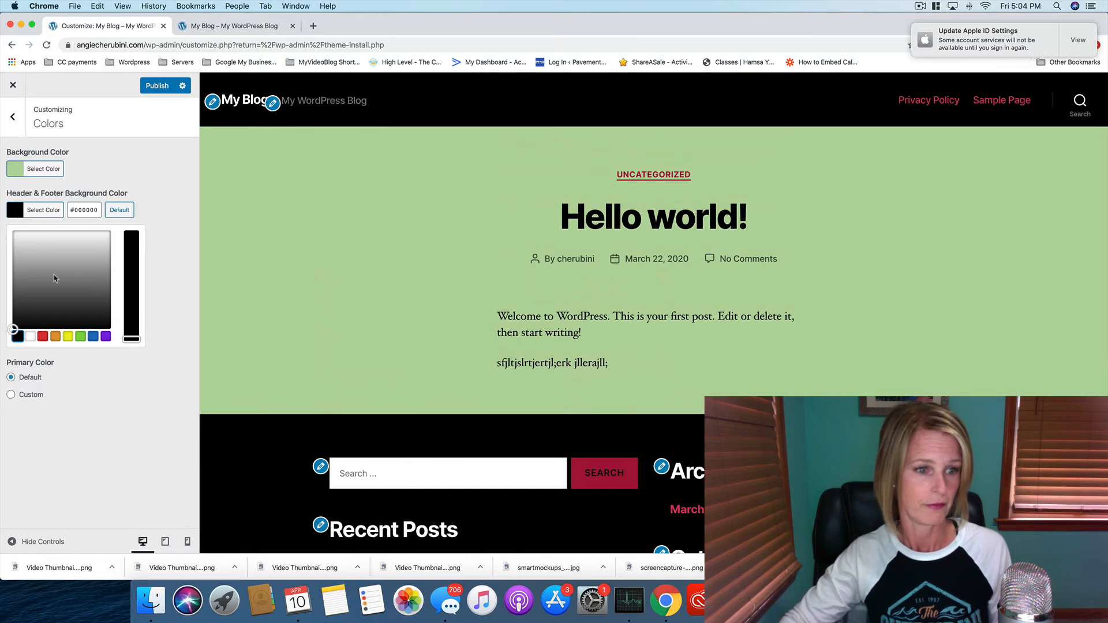
drag(13, 329, 13, 243)
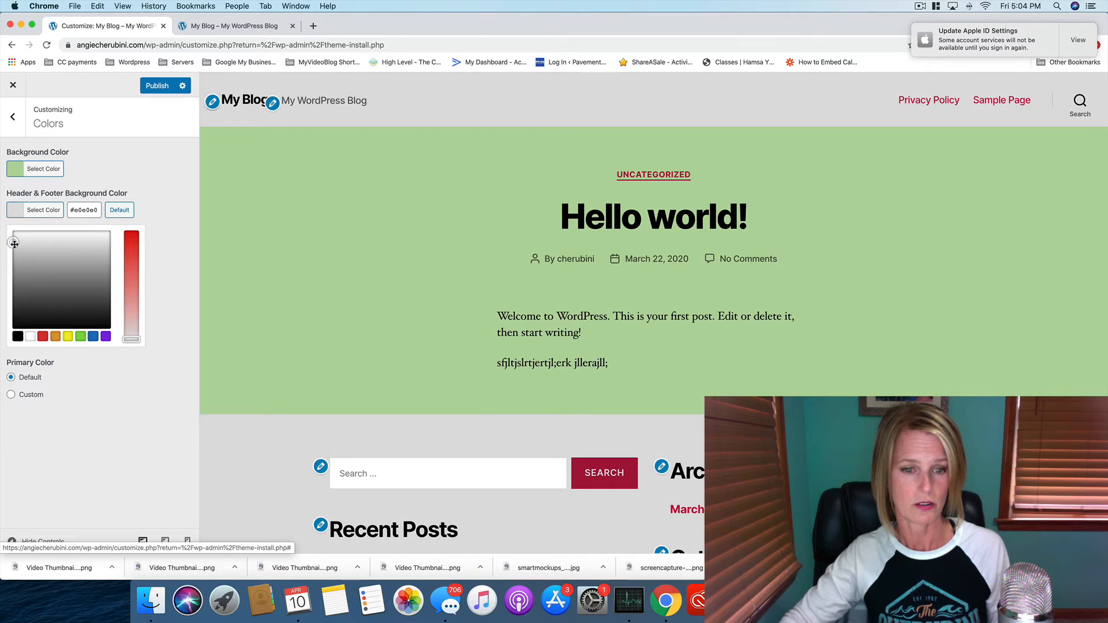
click(68, 337)
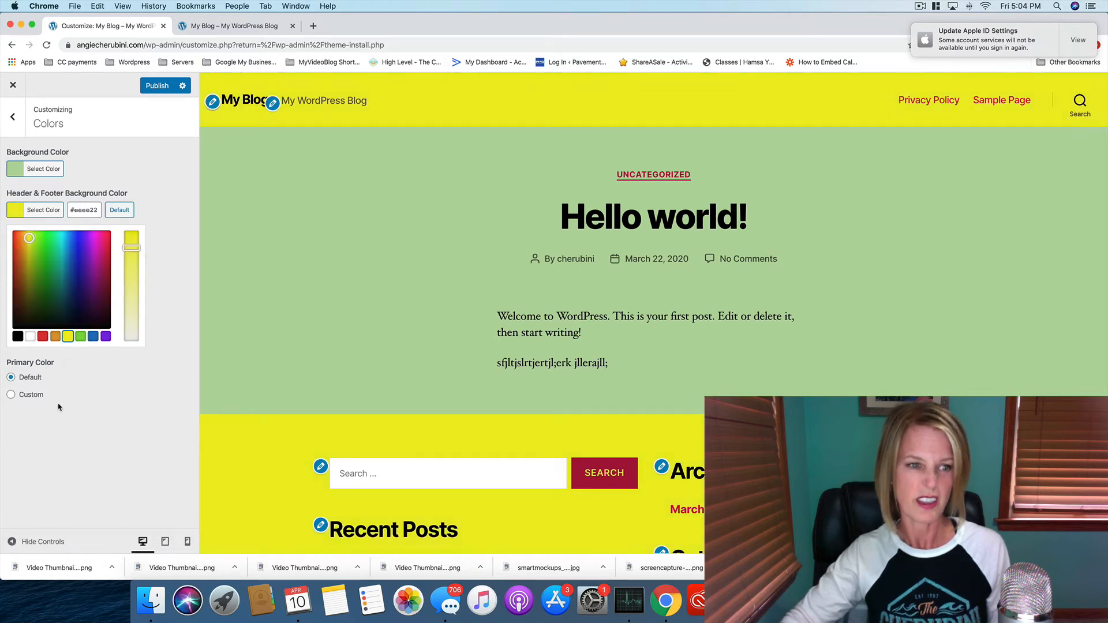
drag(133, 255, 134, 339)
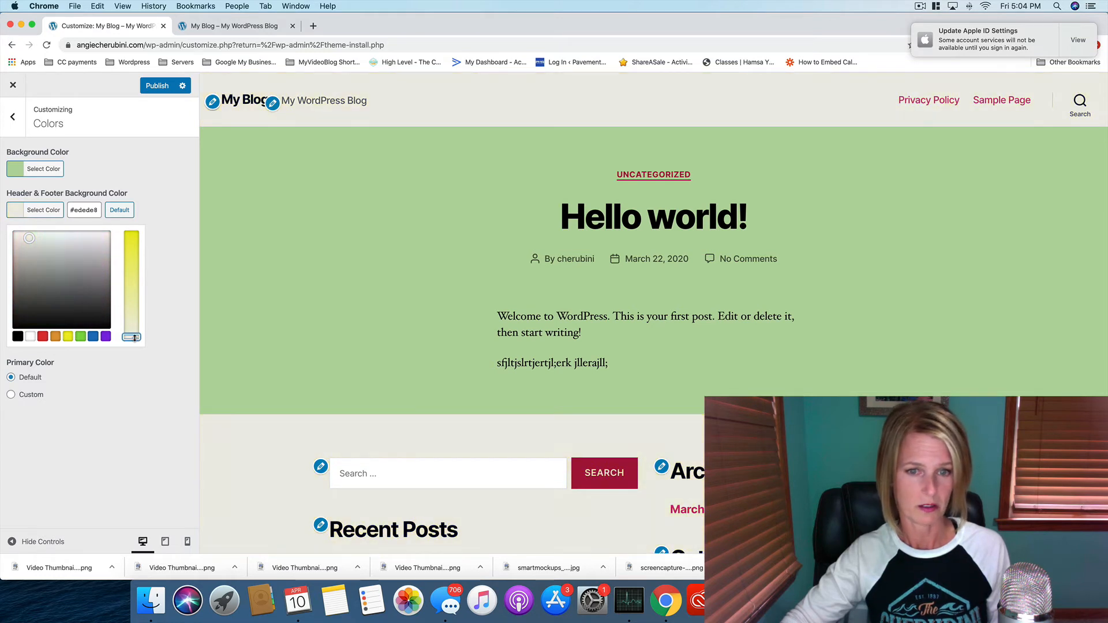
click(118, 417)
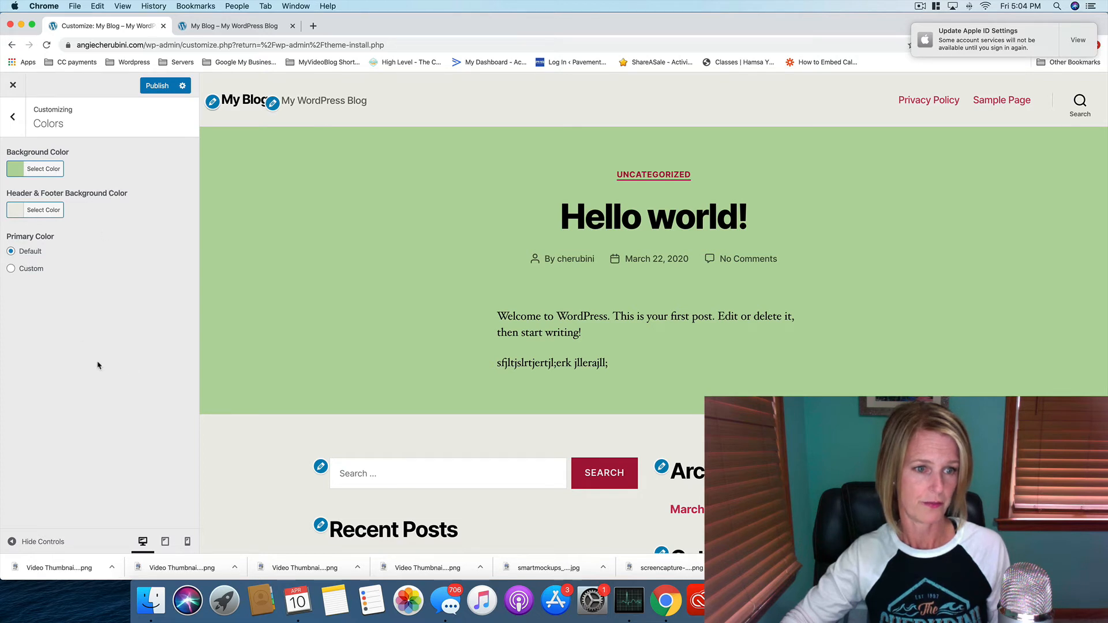
- In the theme options, turn off the header search and author bio, and show posts as summaries on archive pages
click(14, 119)
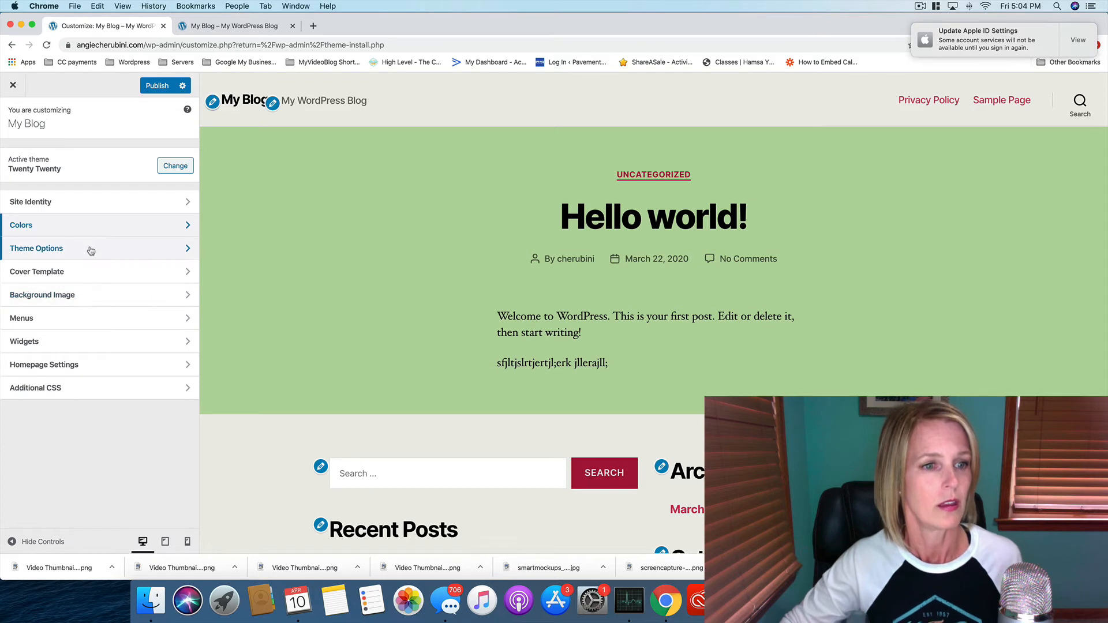
click(89, 248)
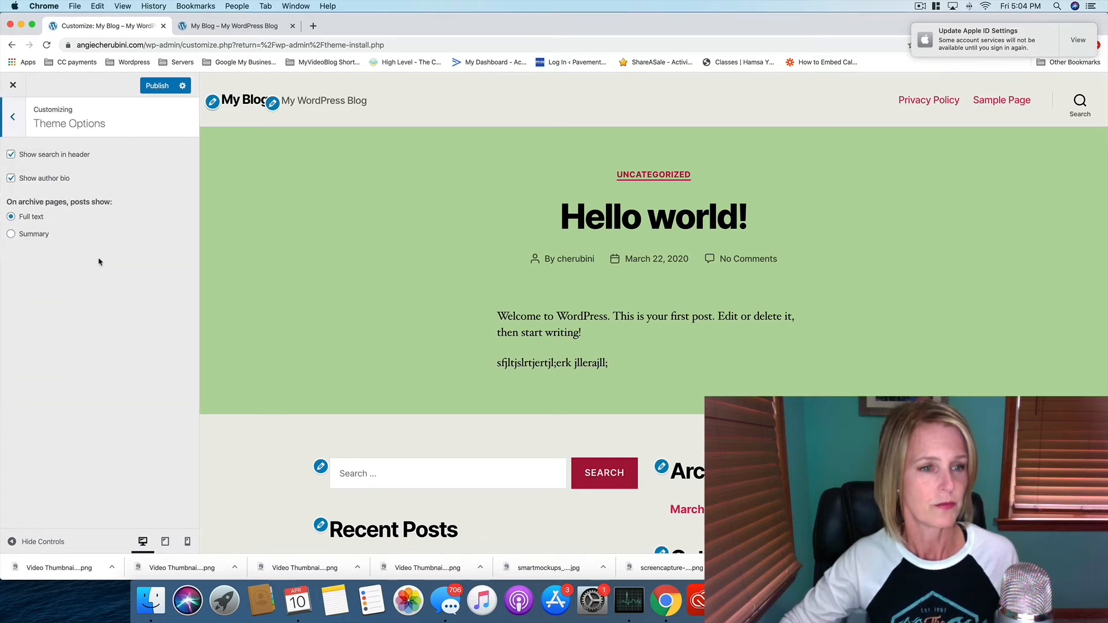
click(10, 155)
click(11, 178)
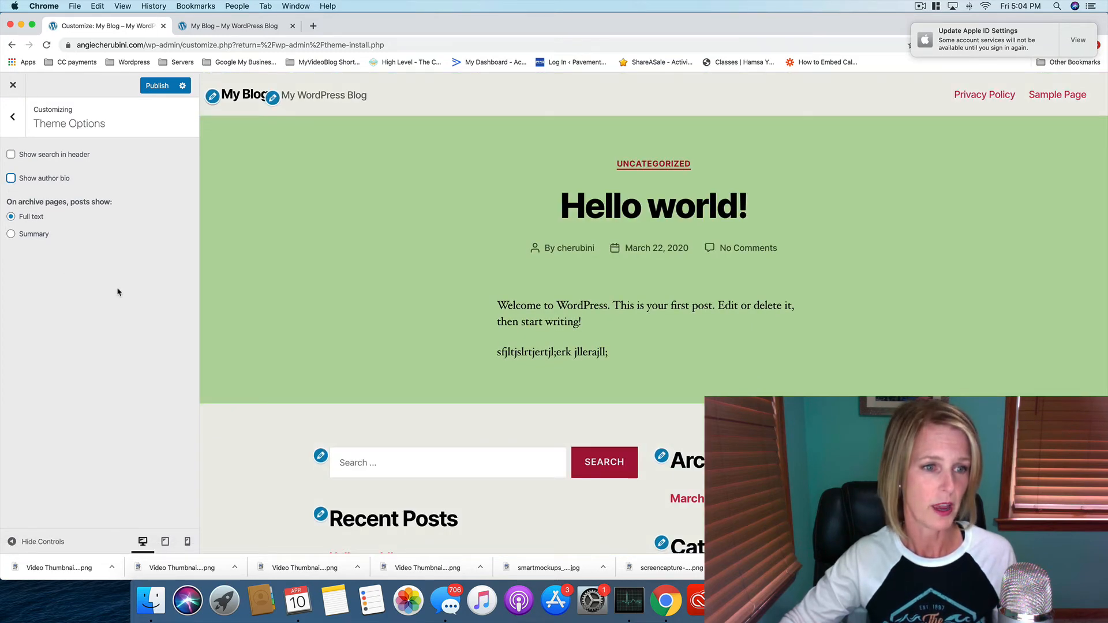
click(10, 236)
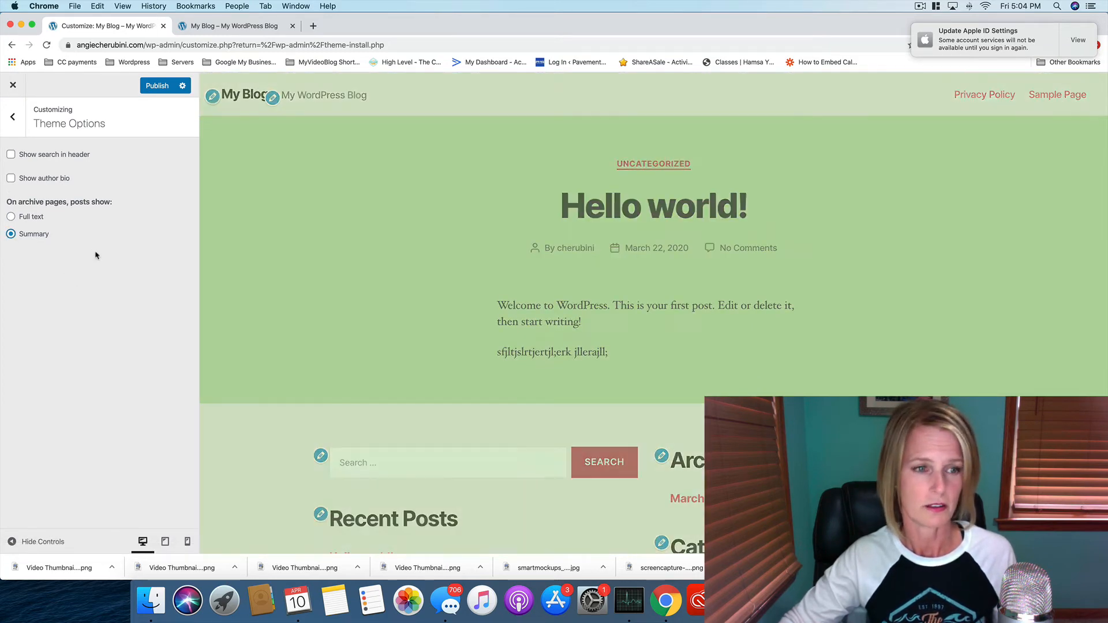
click(12, 116)
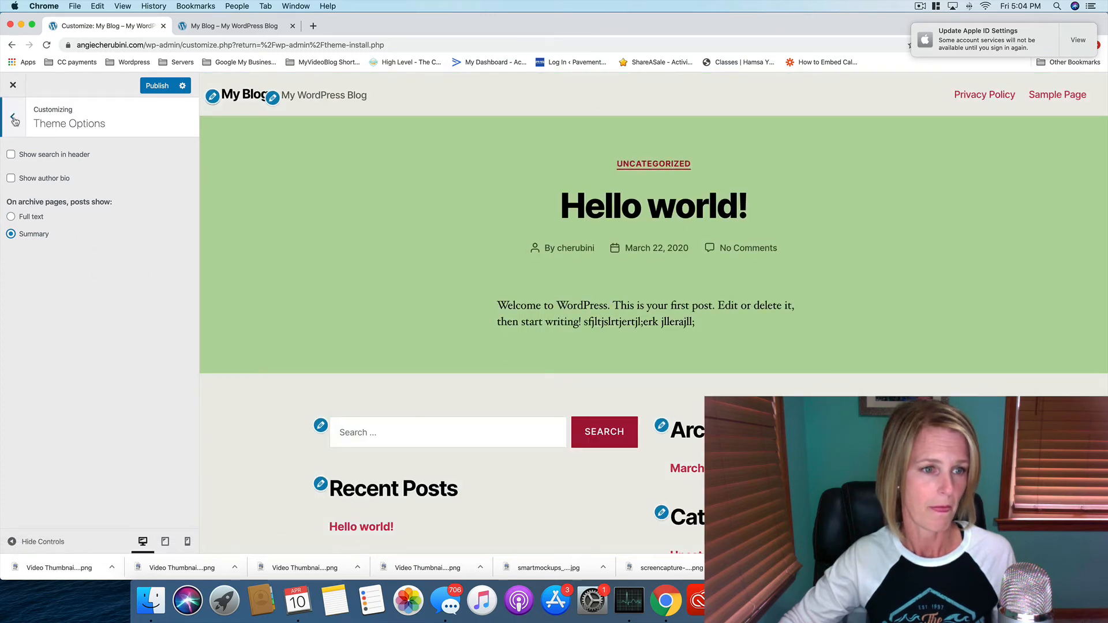
- Look at the customizer's Cover Template settings and its Background Image setting
click(59, 273)
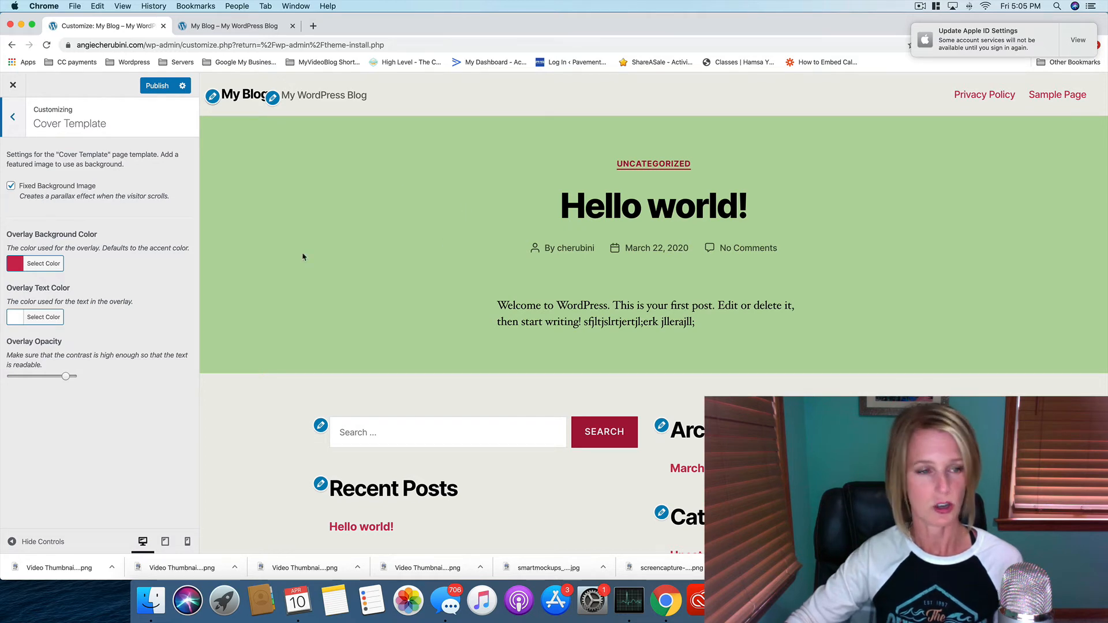
click(17, 121)
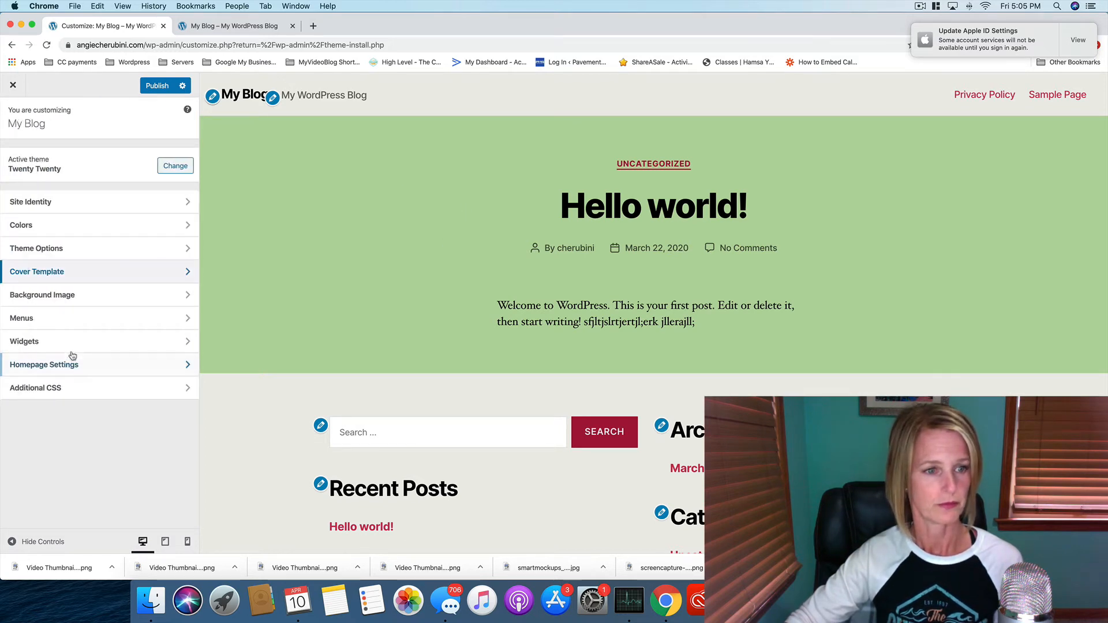
click(68, 296)
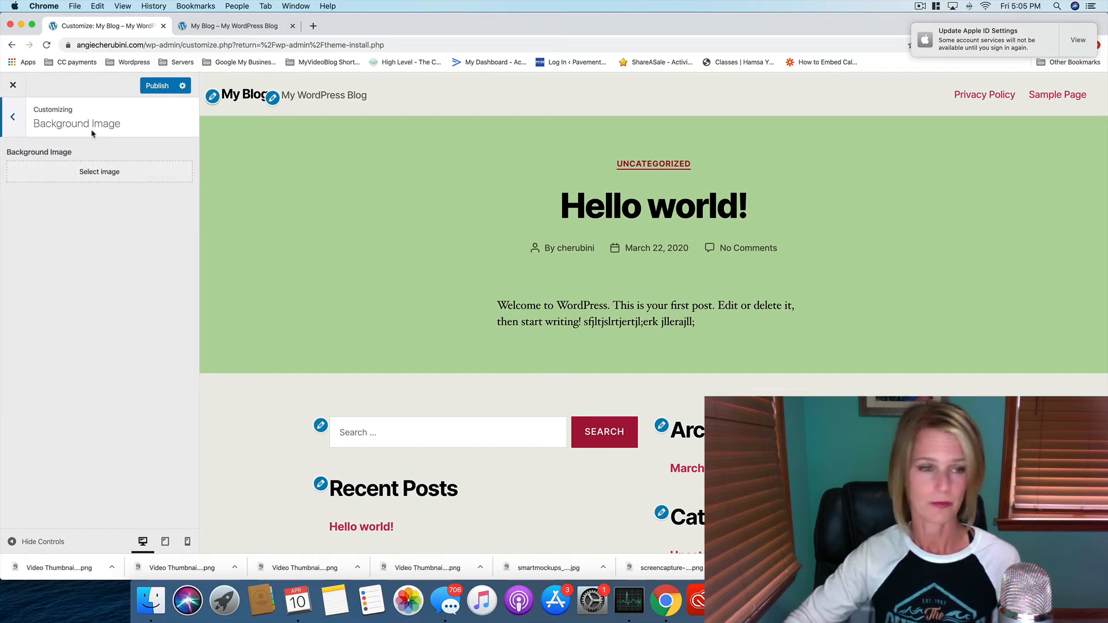
click(12, 117)
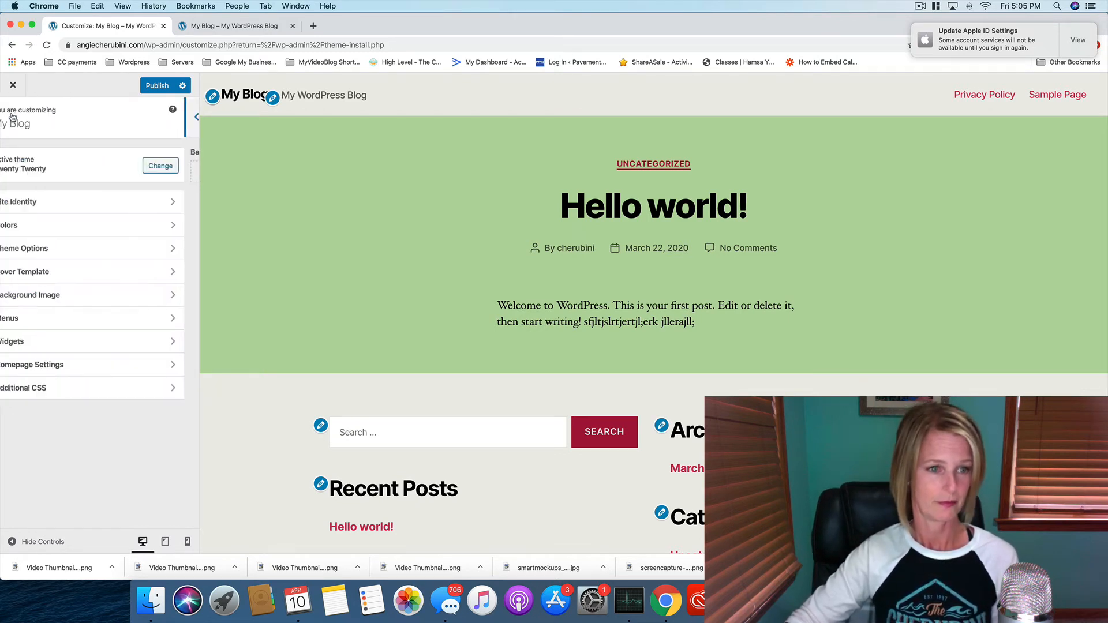
- Set the site's background image to Paradise-header-for-myvideoblog.png from the media library
click(89, 295)
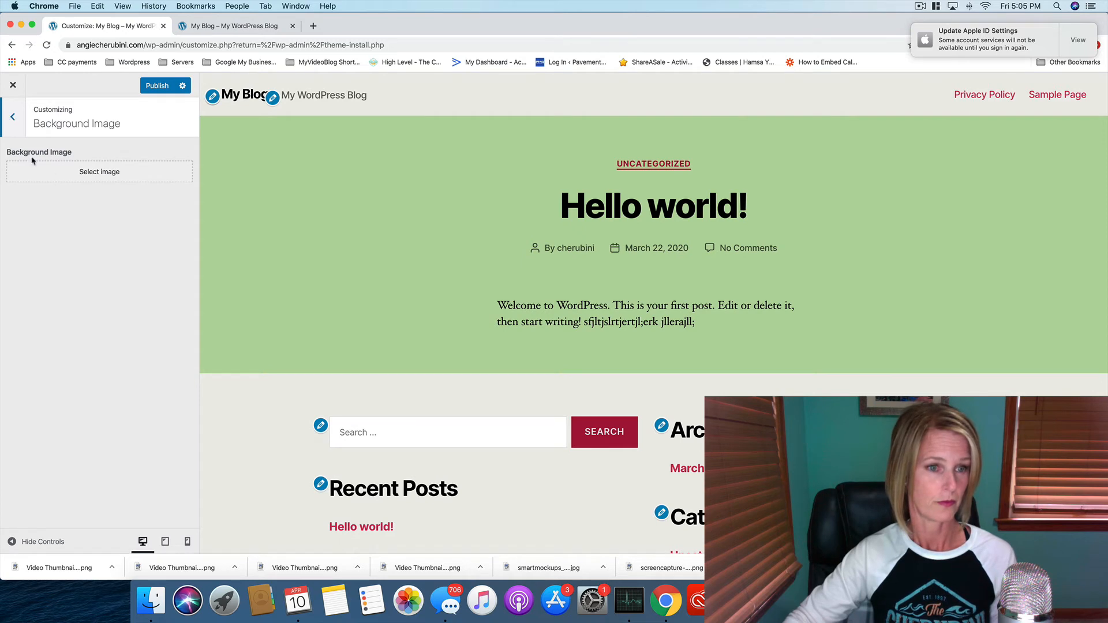
click(35, 171)
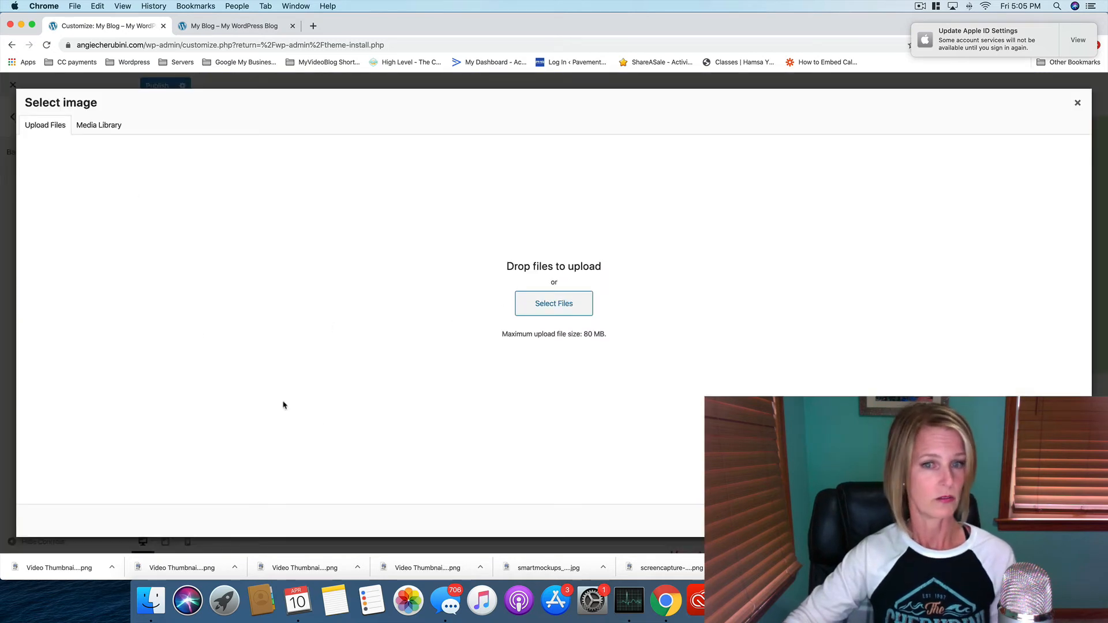
click(112, 126)
click(130, 215)
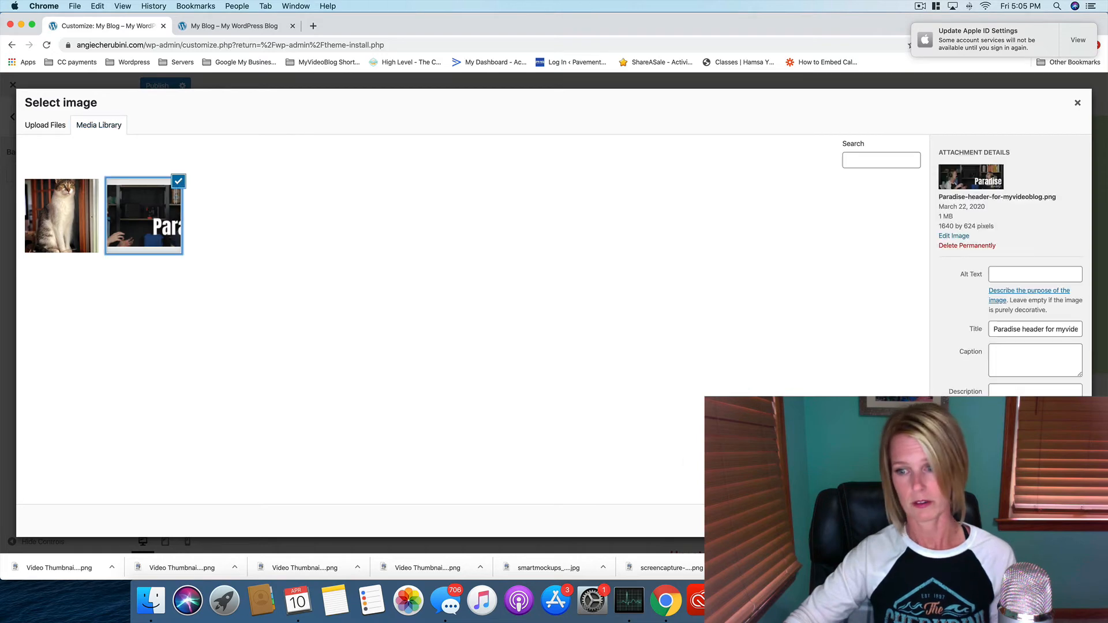
click(1051, 521)
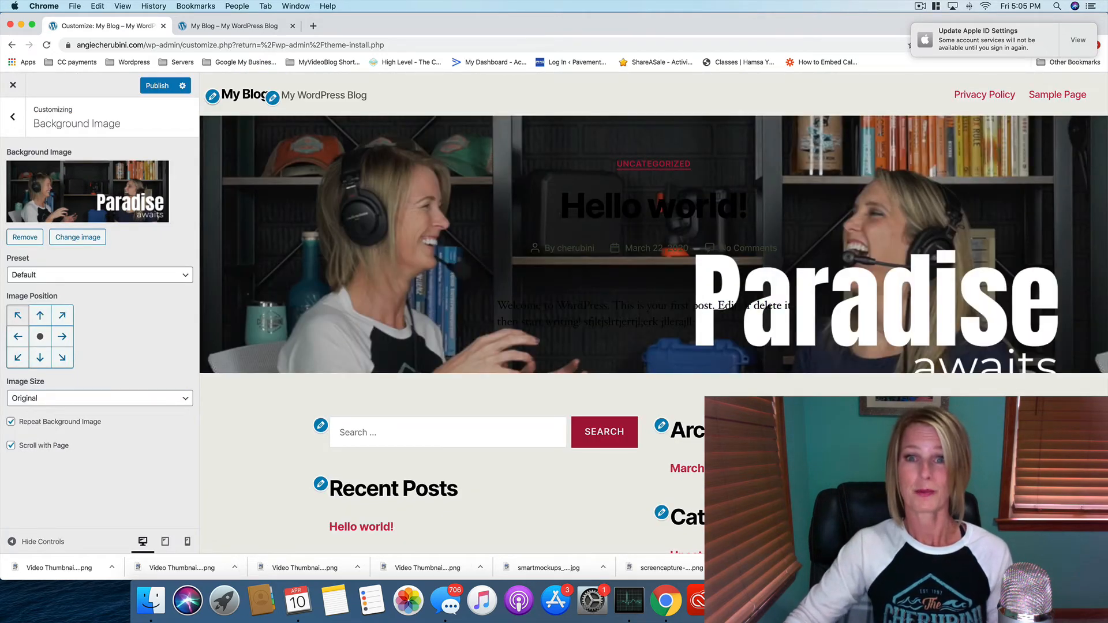
click(13, 118)
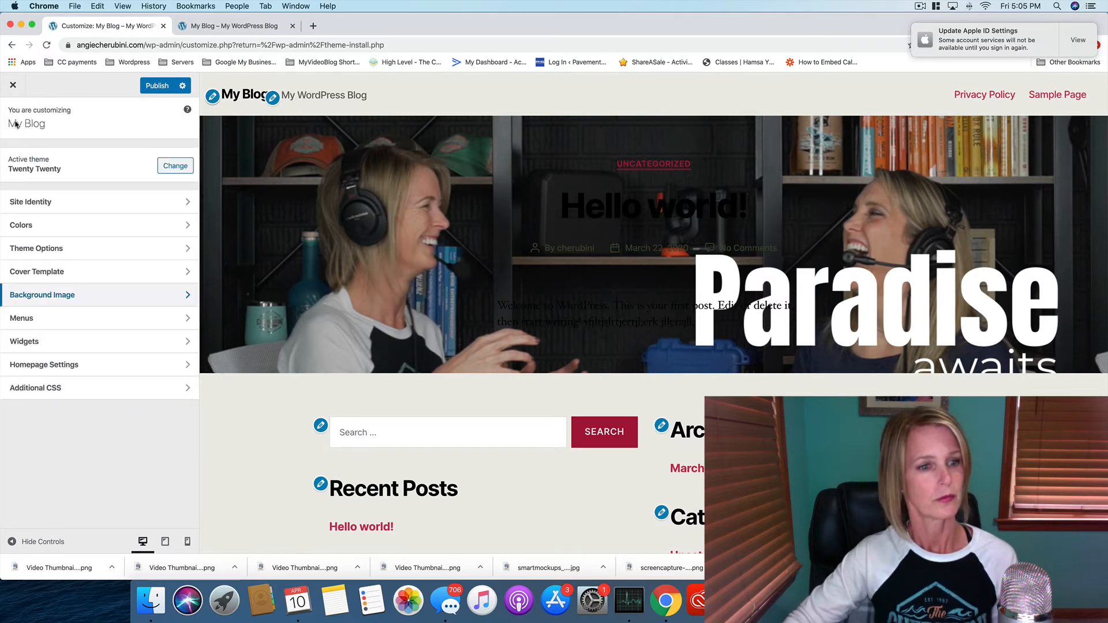
- Change the Cover Template's overlay background color to the blue #2c4fea and check the page preview
click(120, 273)
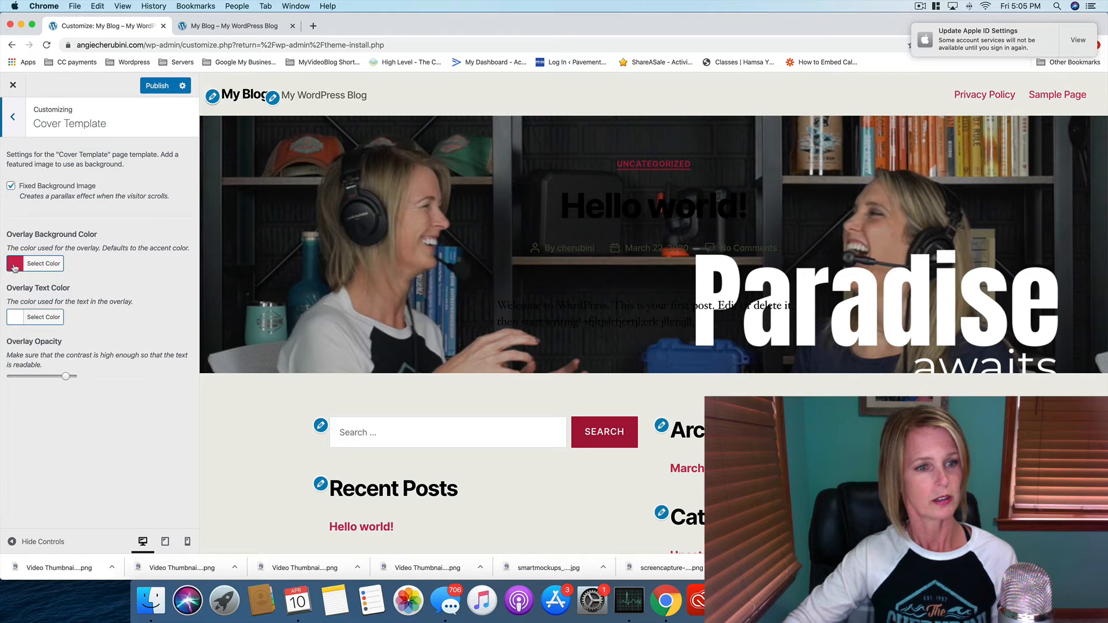
click(14, 266)
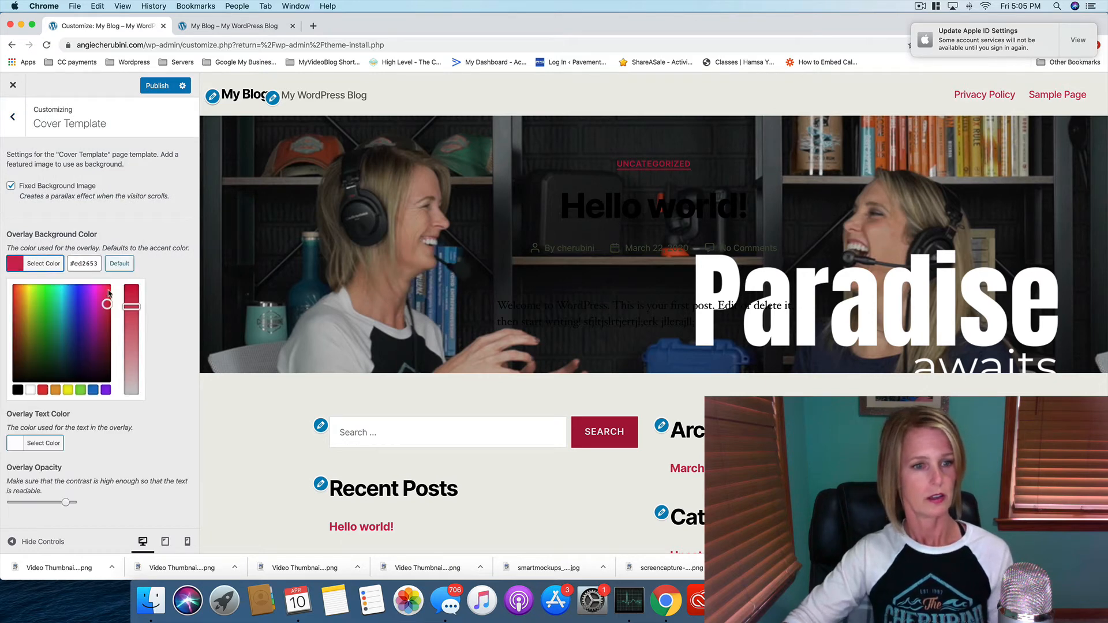
click(76, 292)
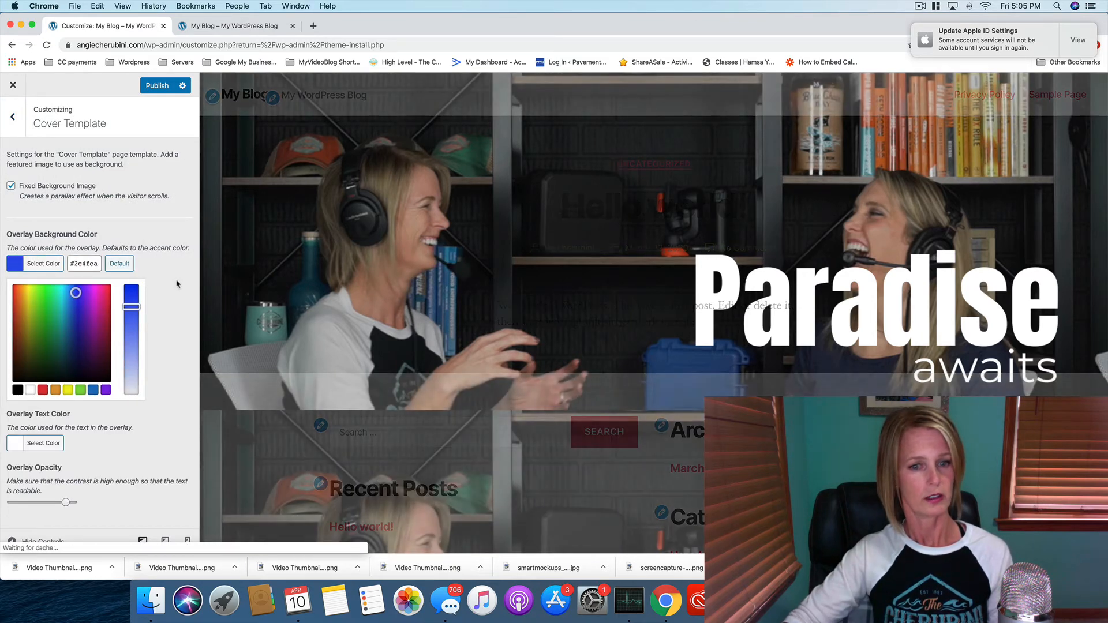
scroll(577, 260, down, 5)
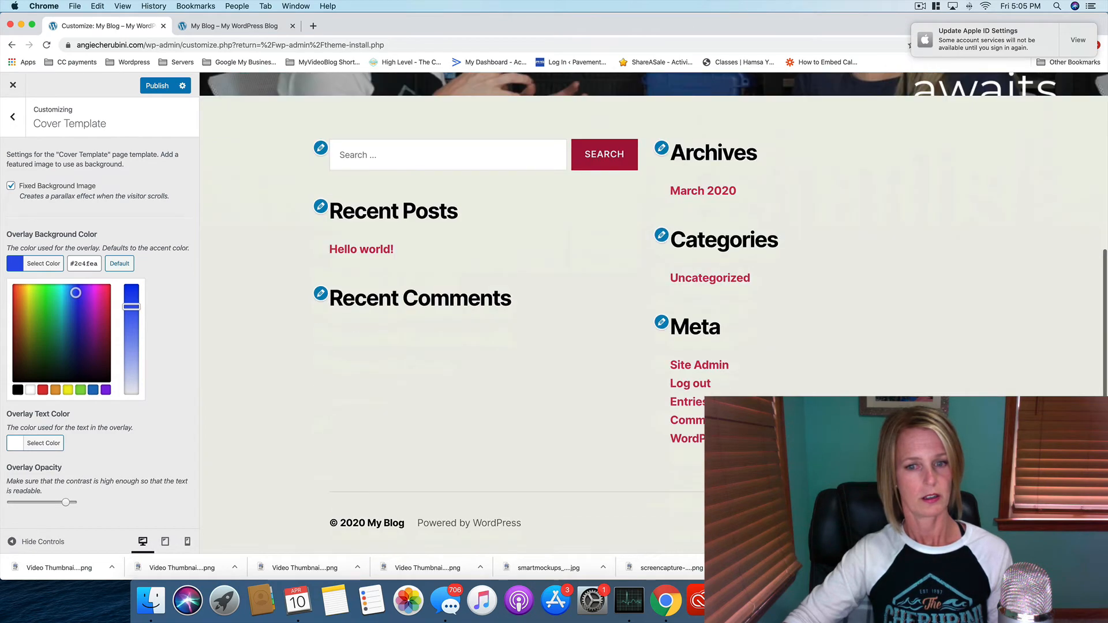
scroll(578, 260, up, 5)
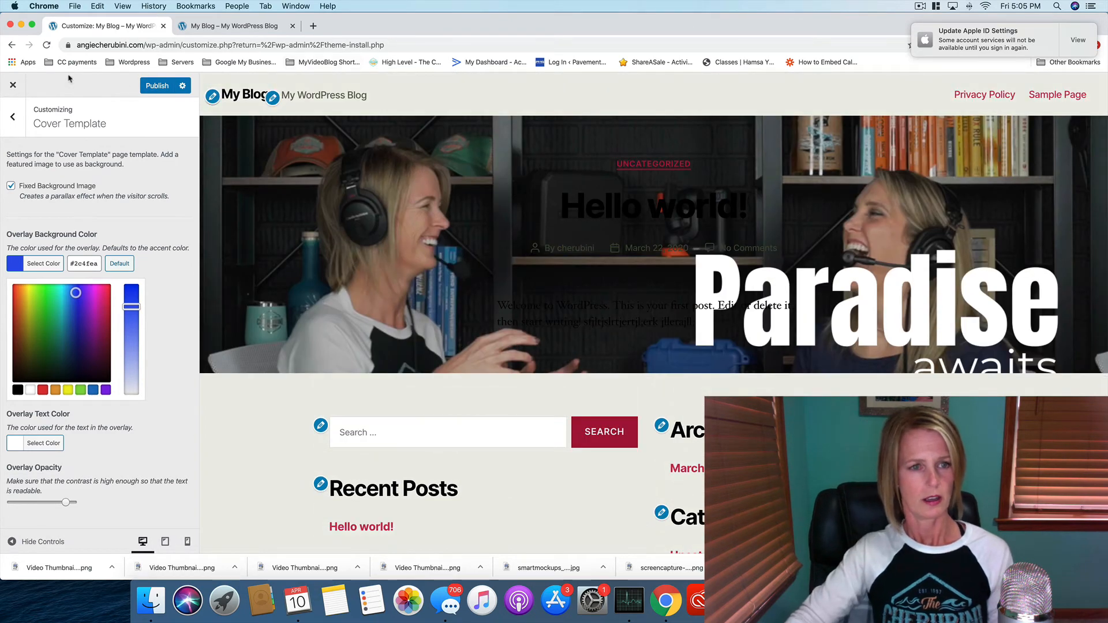
click(13, 120)
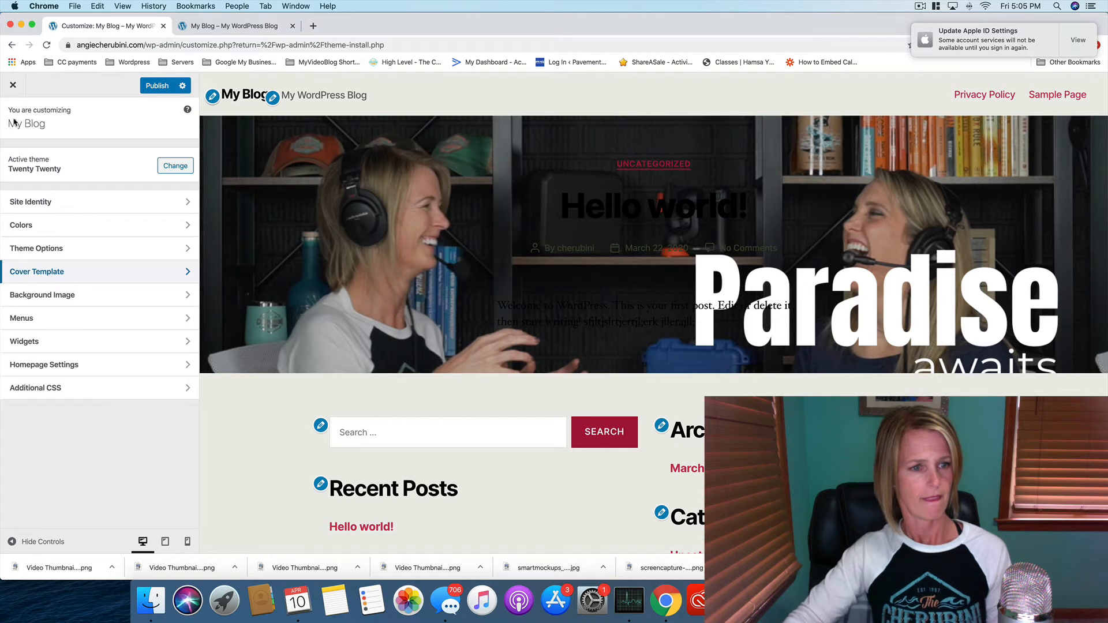
- Look at the customizer's Menus settings and the footer areas in its Widgets settings
click(114, 322)
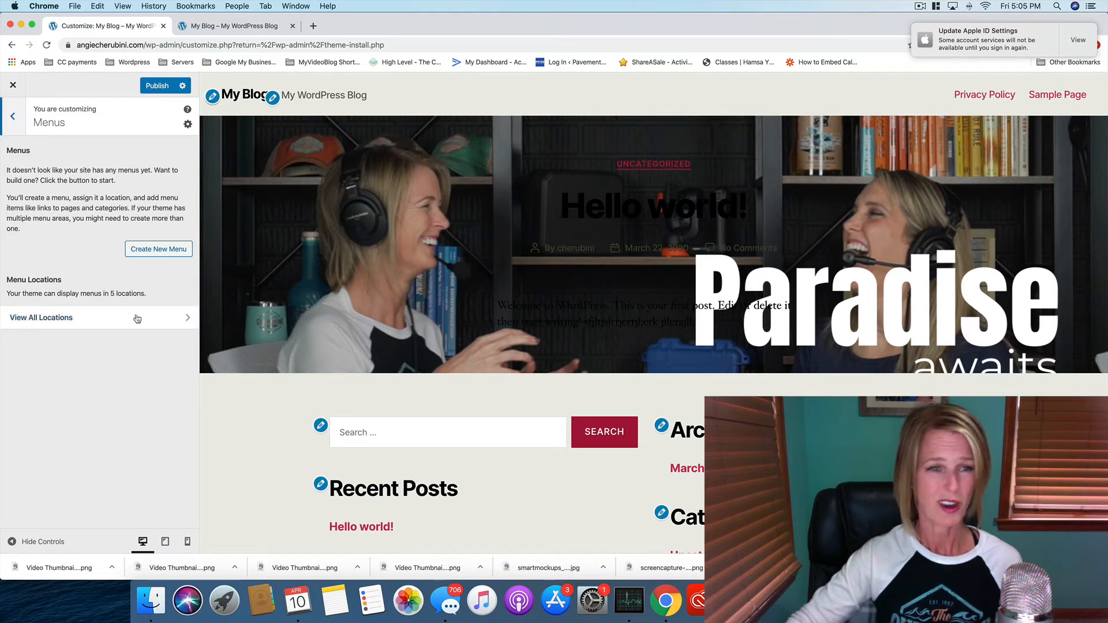
click(14, 117)
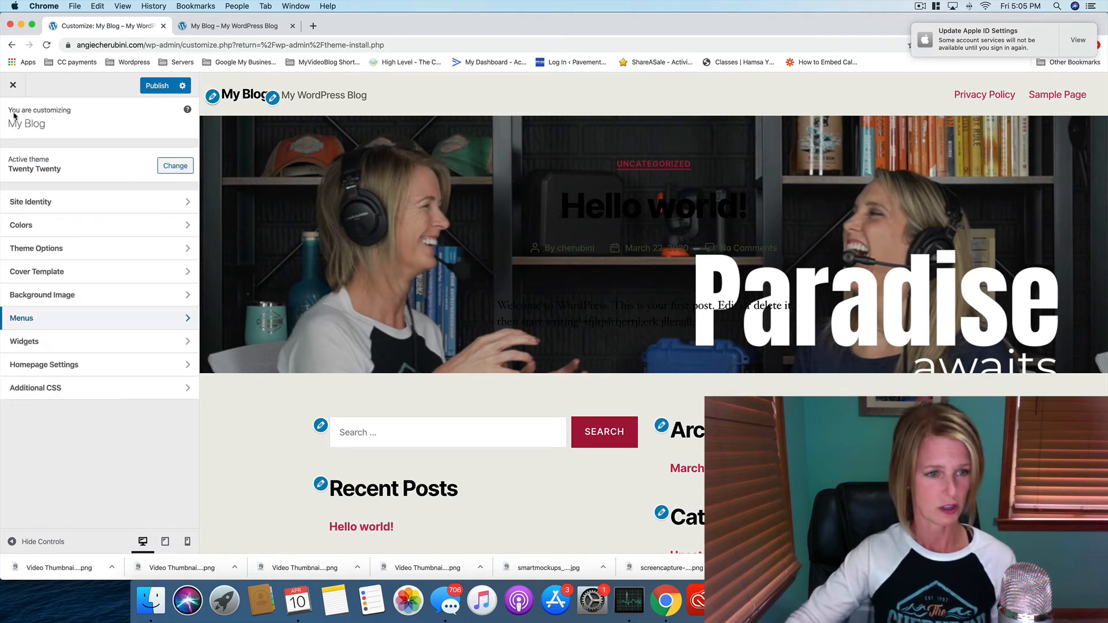
click(61, 345)
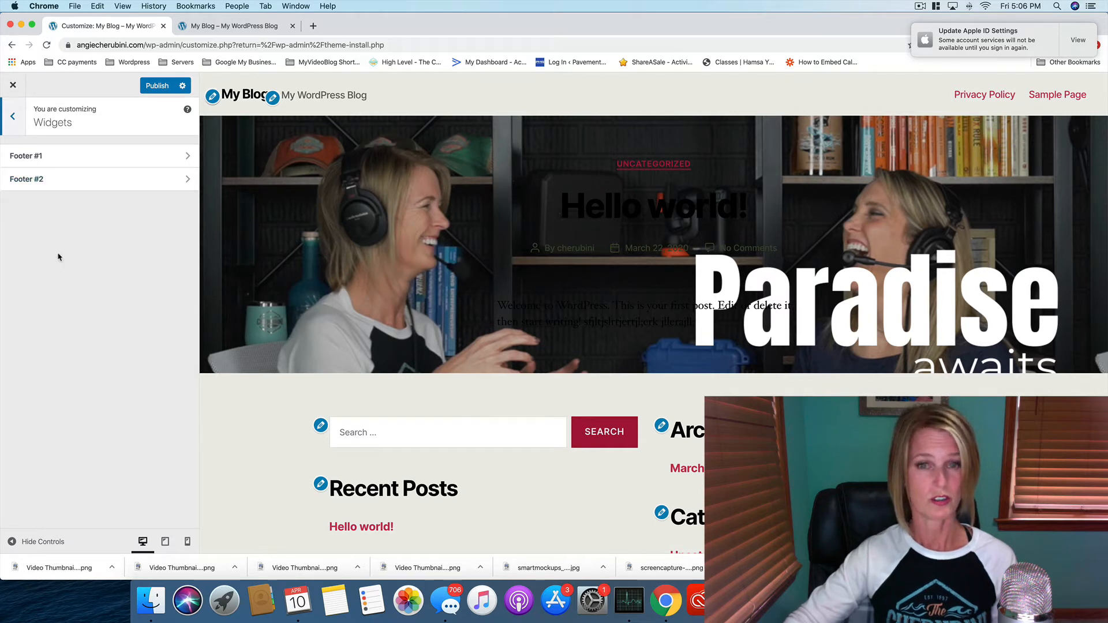
click(12, 117)
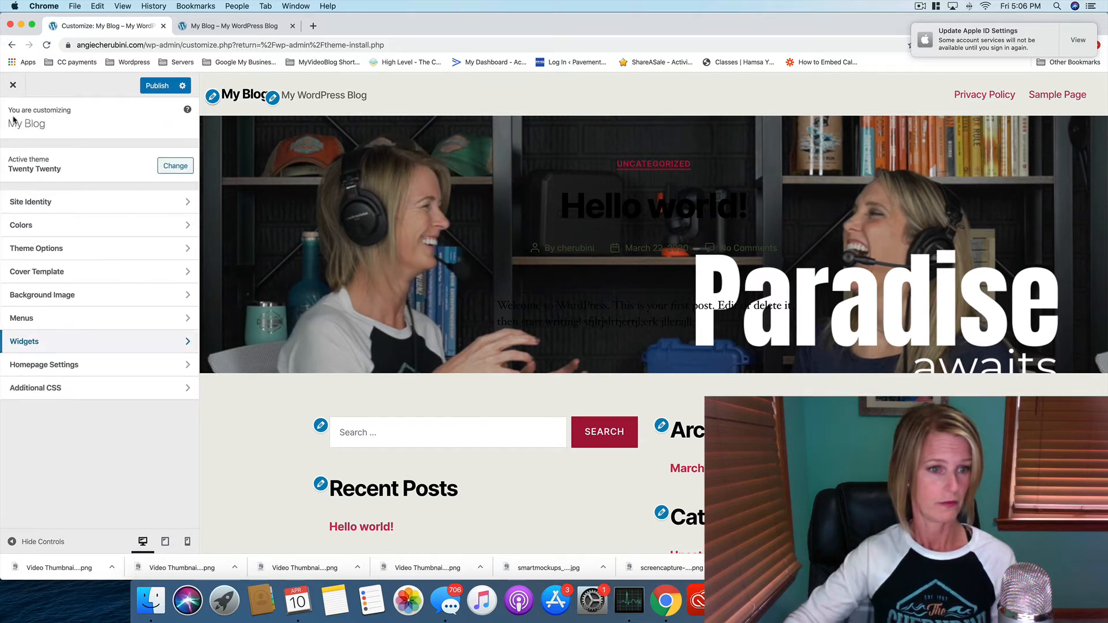
- Make the homepage display a static page, using Sample Page as the homepage, and review it in the preview
click(113, 366)
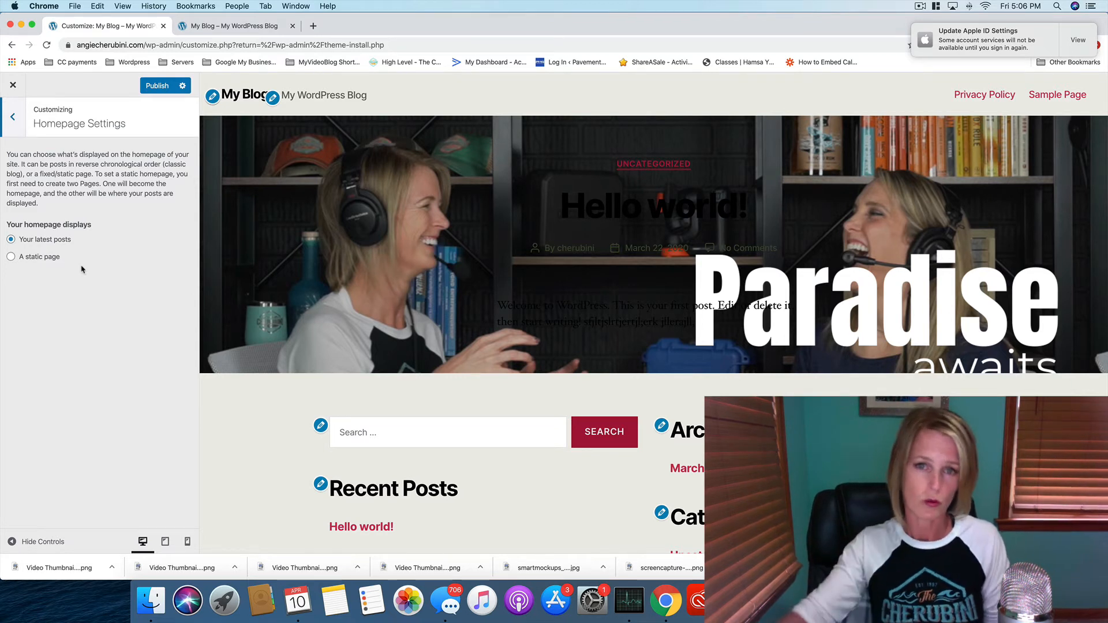
click(11, 256)
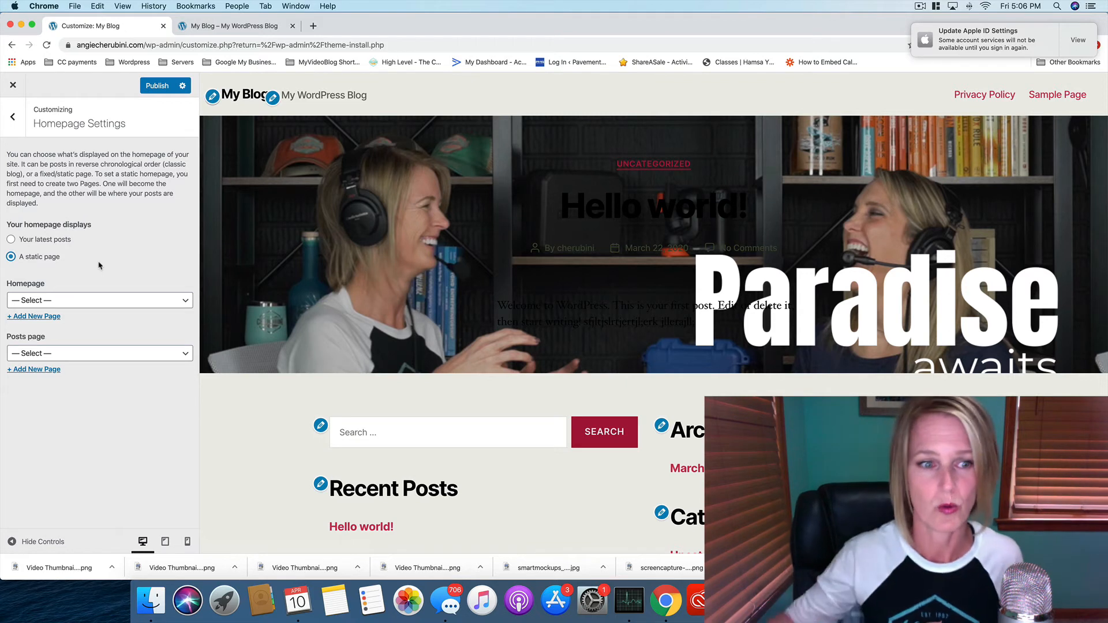
click(99, 301)
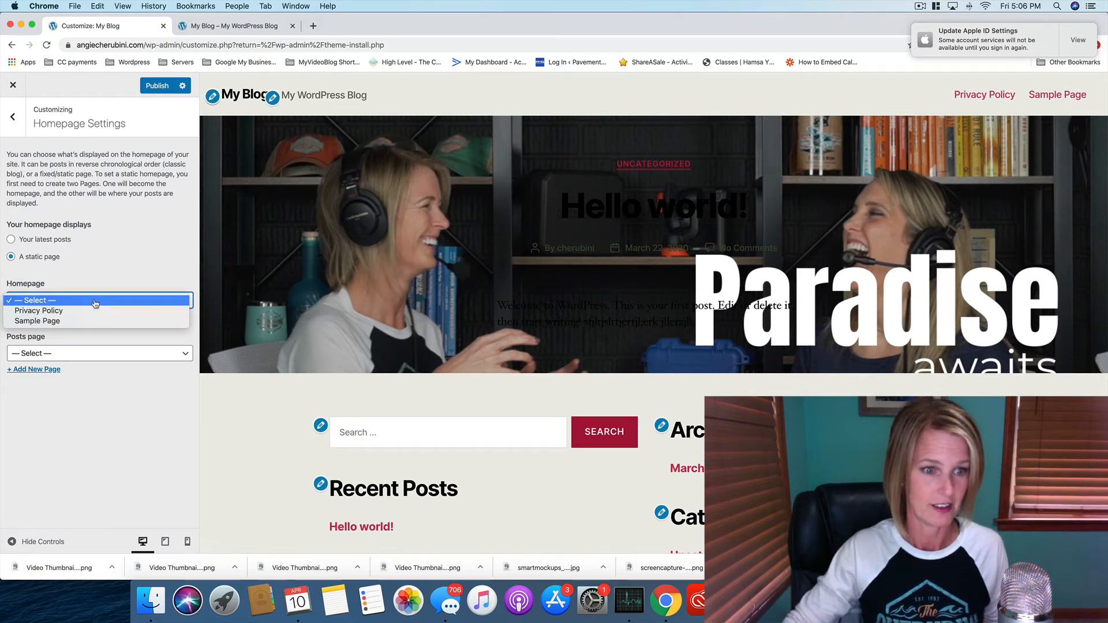
click(34, 321)
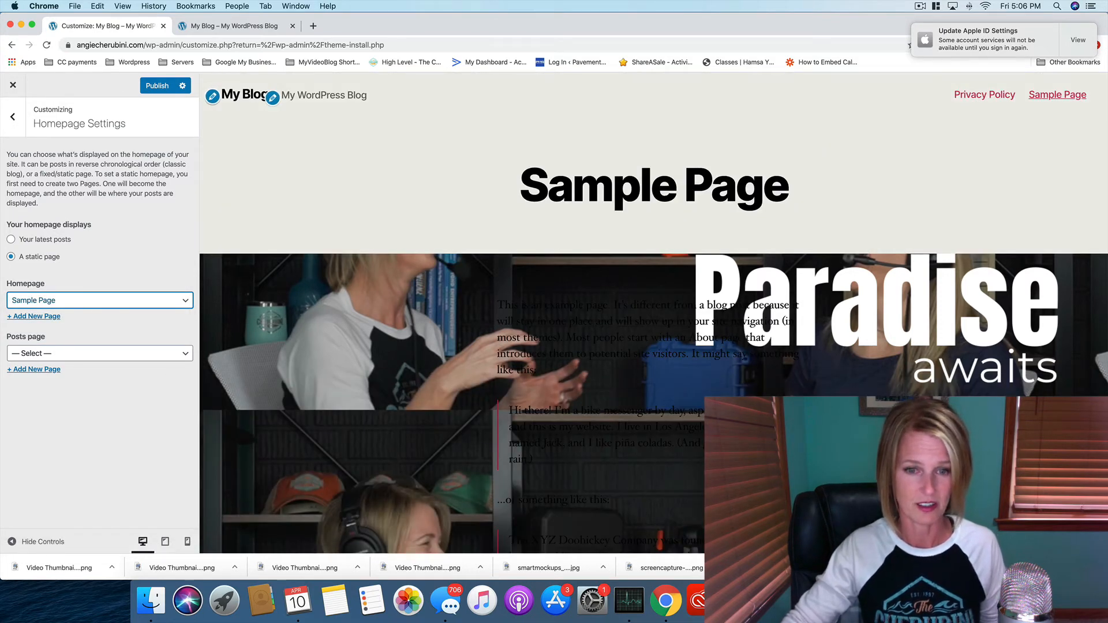
scroll(654, 312, down, 5)
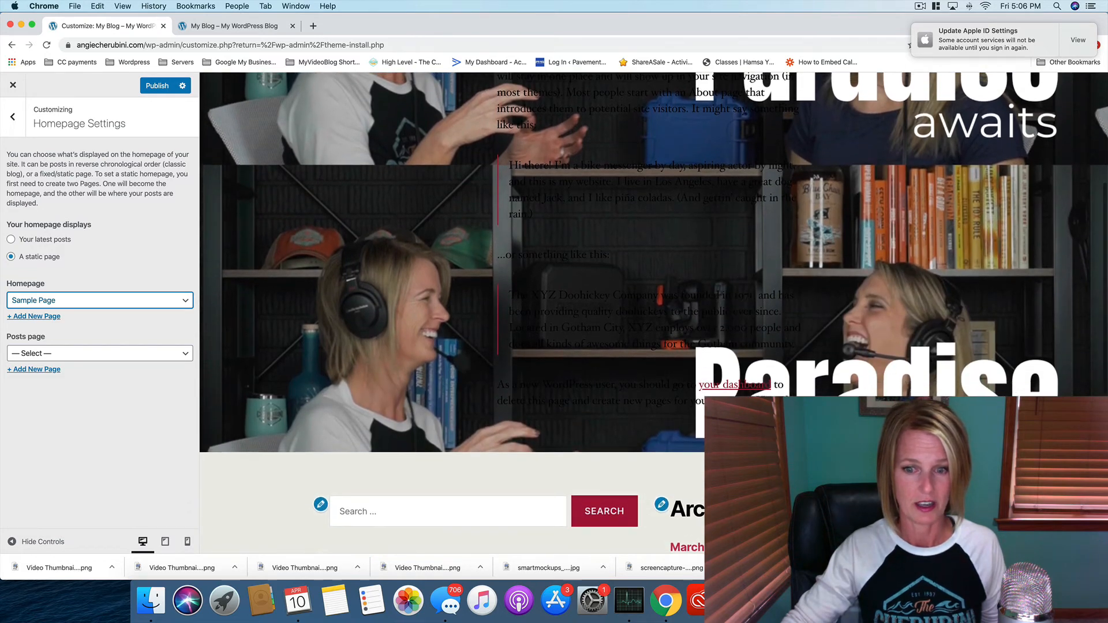
scroll(628, 346, up, 5)
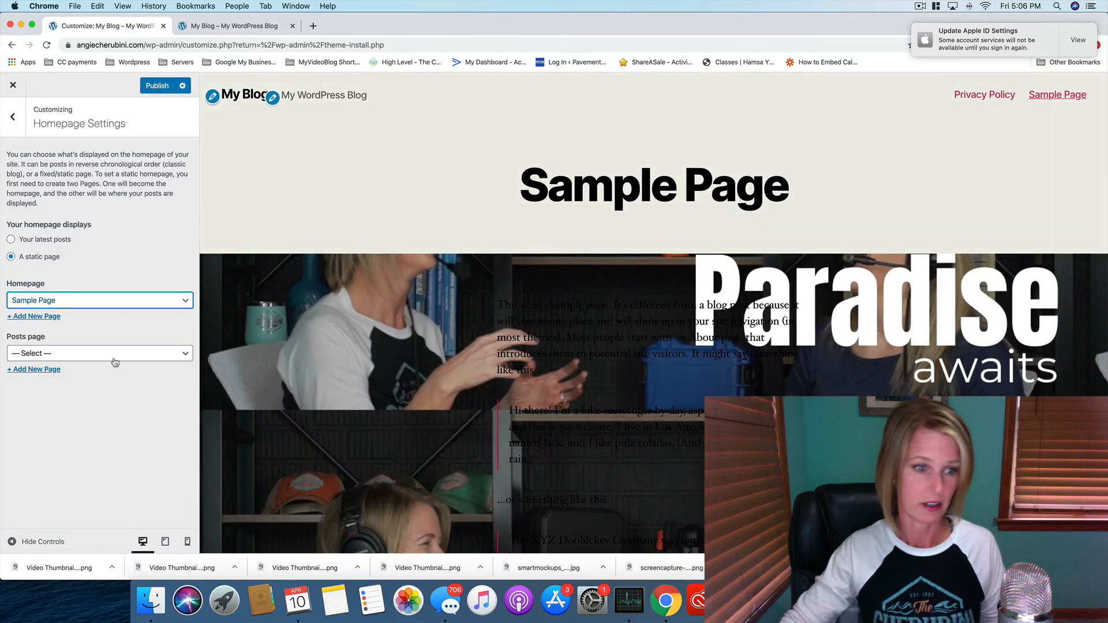
click(12, 116)
- Remove the site's background image in the customizer
click(83, 305)
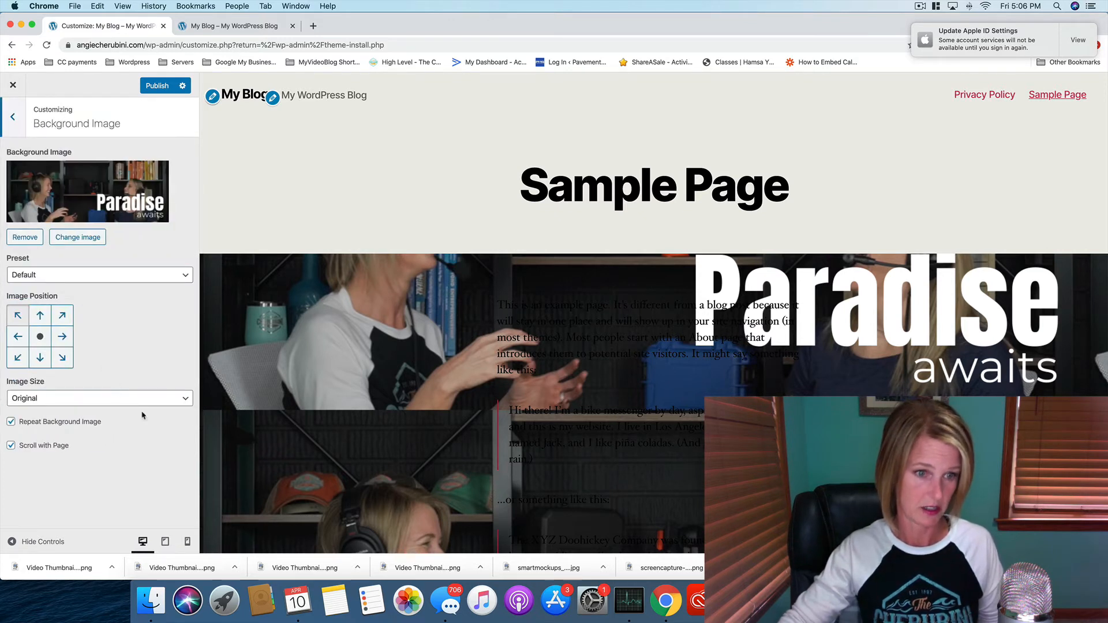
click(25, 237)
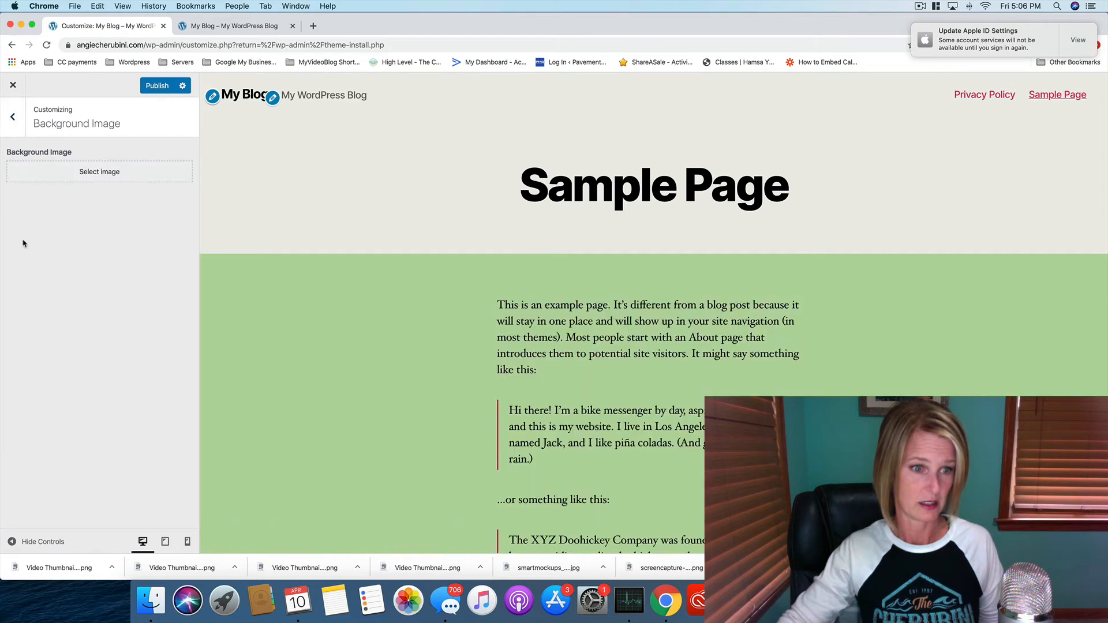
click(12, 117)
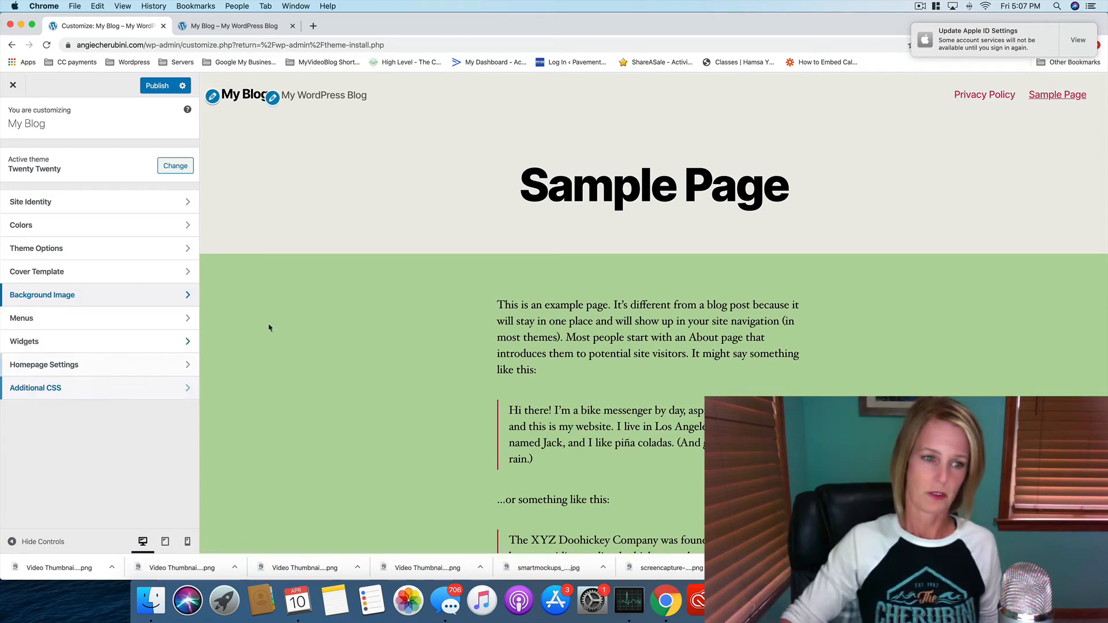
- Look over the page preview and the customizer's Additional CSS editor
scroll(652, 323, down, 5)
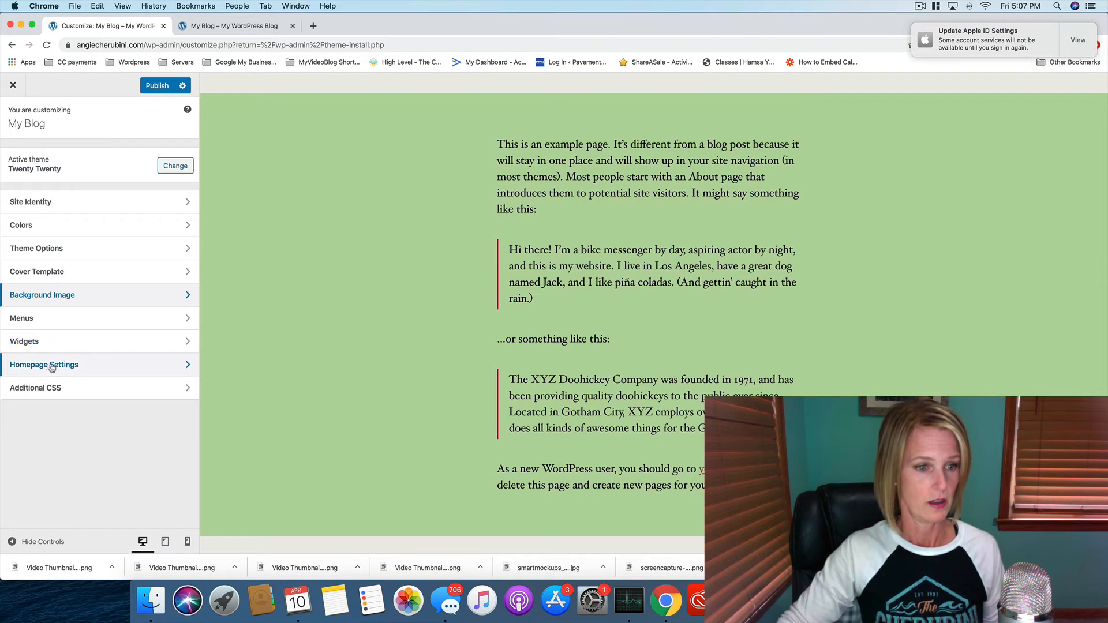
click(53, 393)
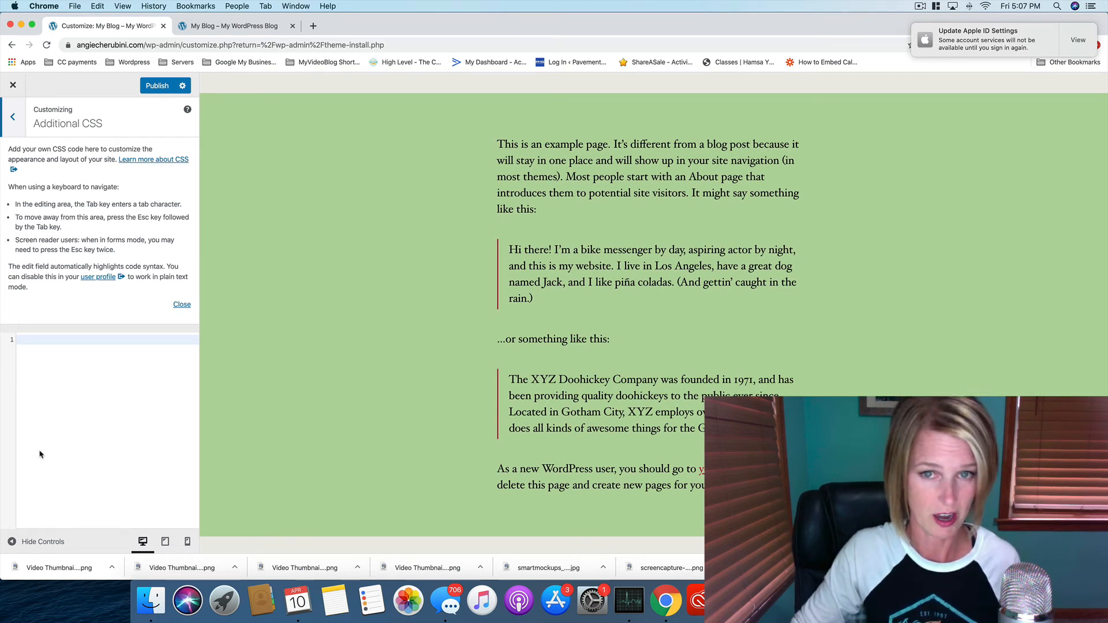
click(12, 117)
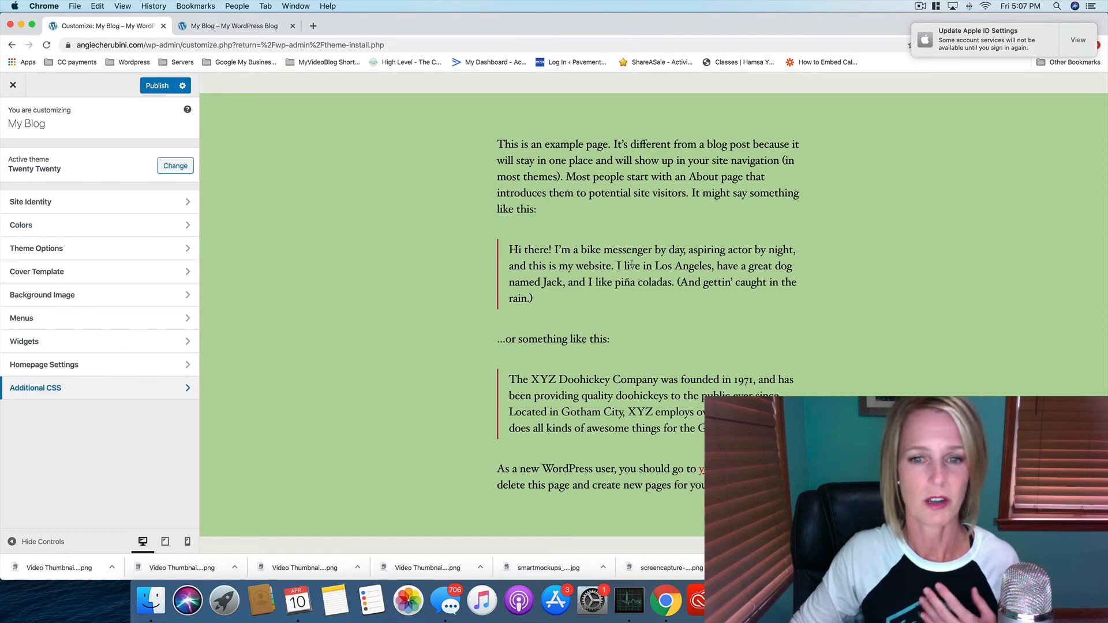
- Publish the customized theme settings and close the customizer
scroll(874, 316, up, 5)
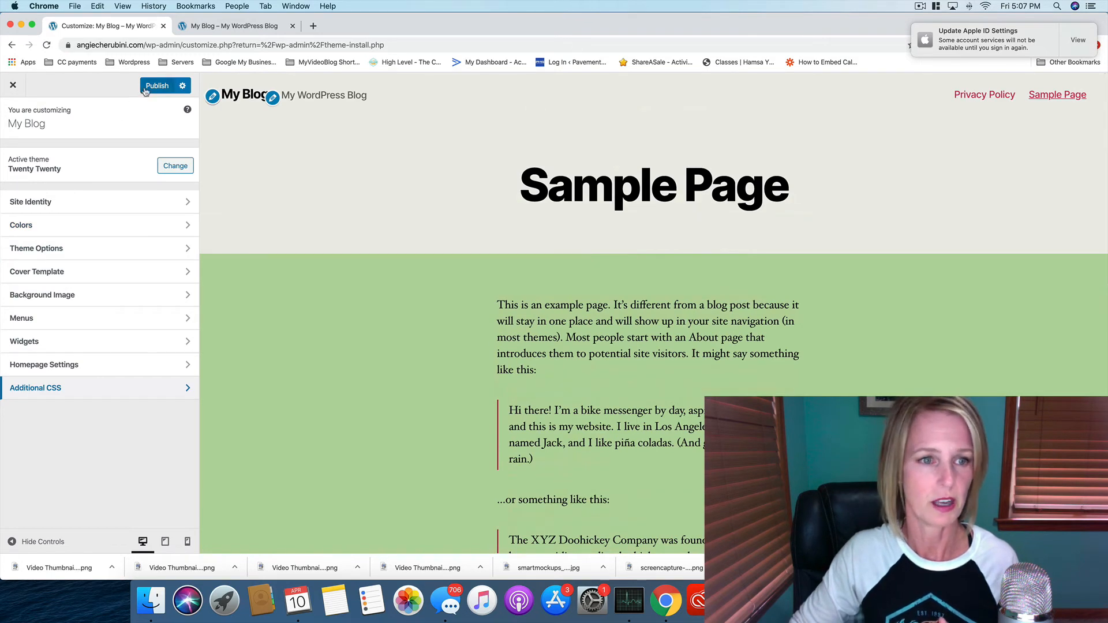
click(154, 86)
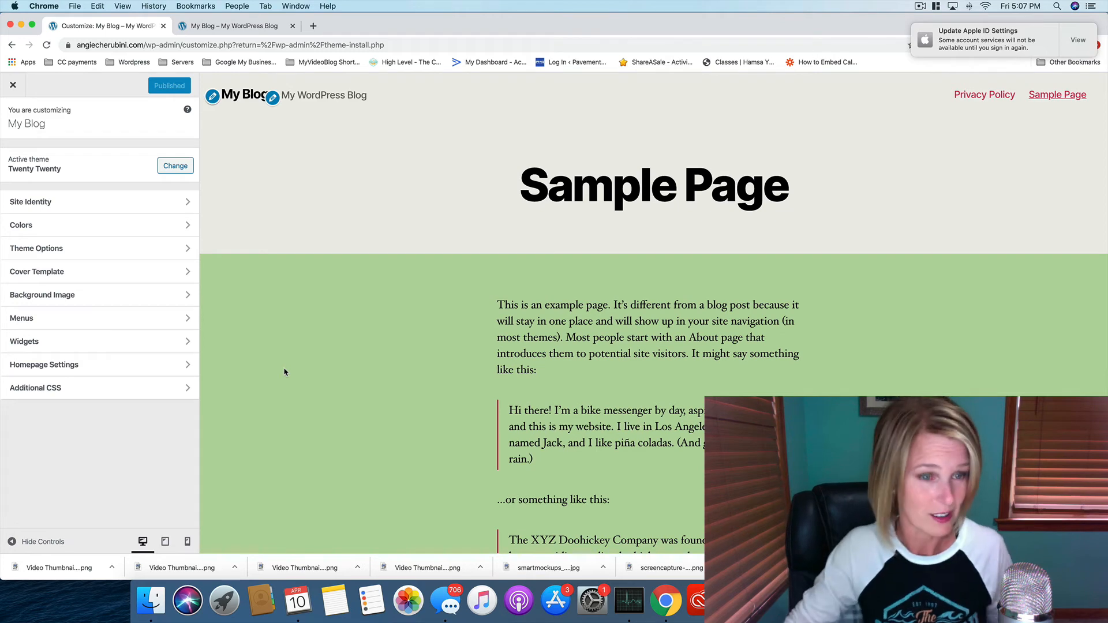
click(13, 90)
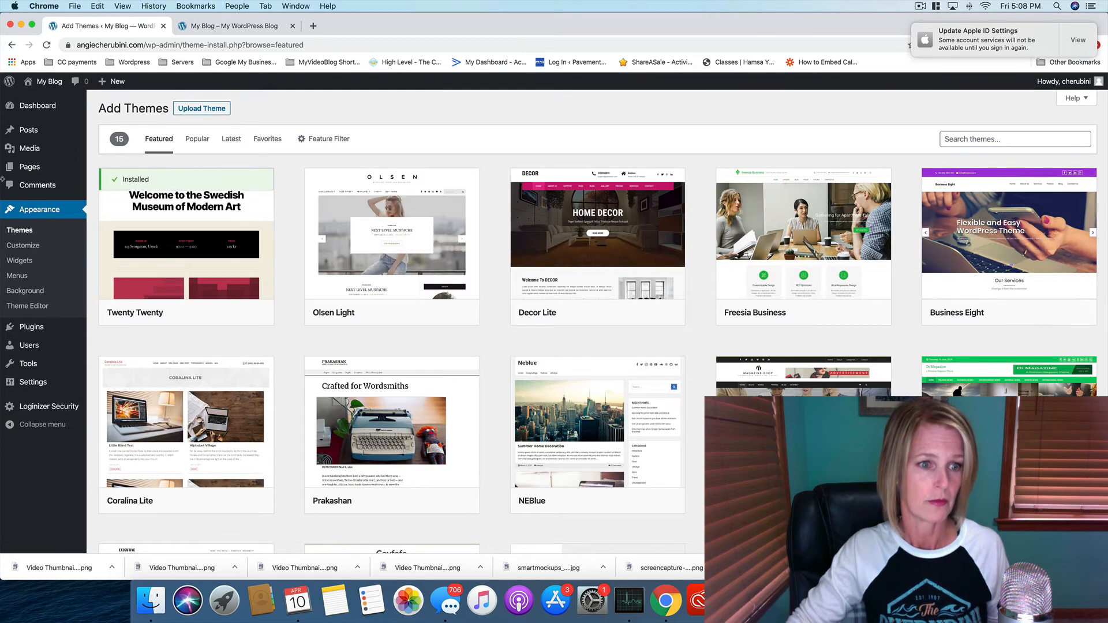
- Compare the widgets assigned to Footer #1 on the Widgets admin page with the footer on the live site
click(19, 262)
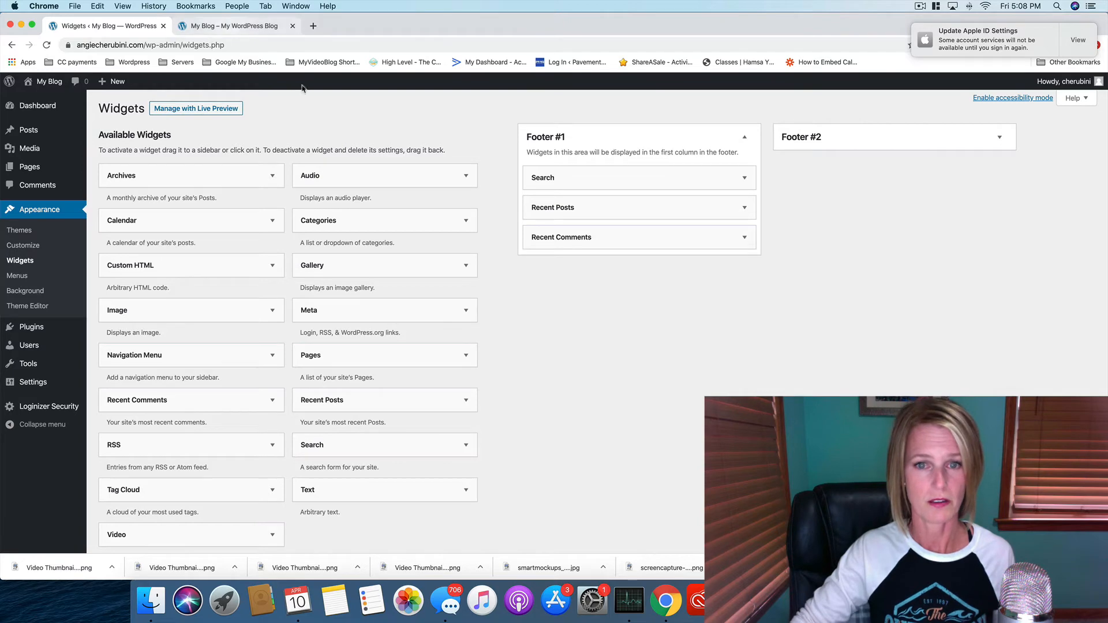
click(253, 27)
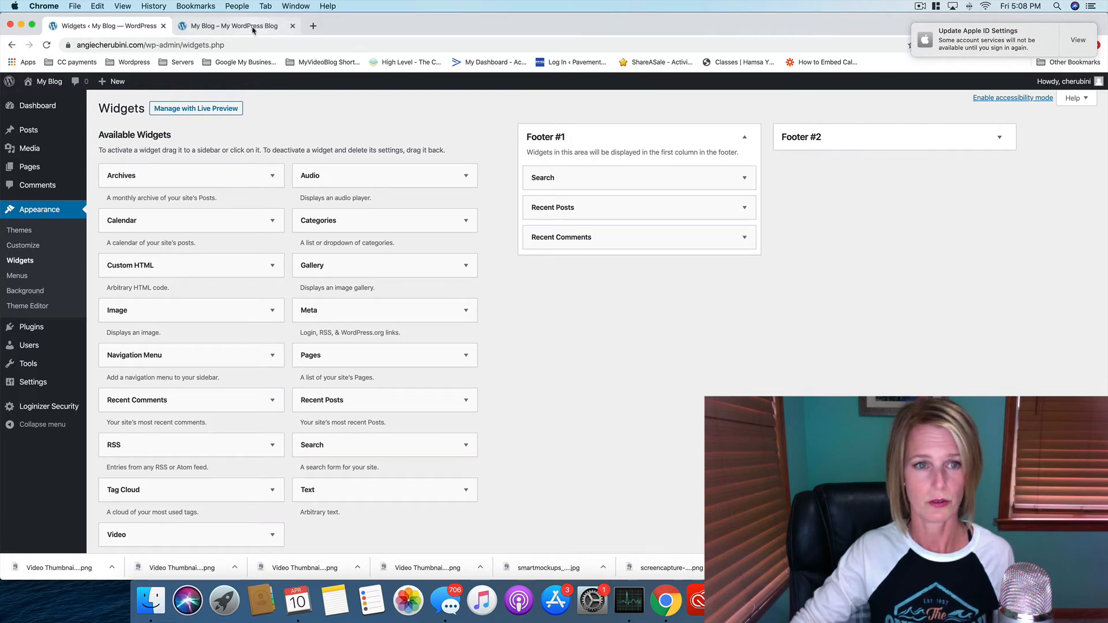
scroll(341, 310, down, 6)
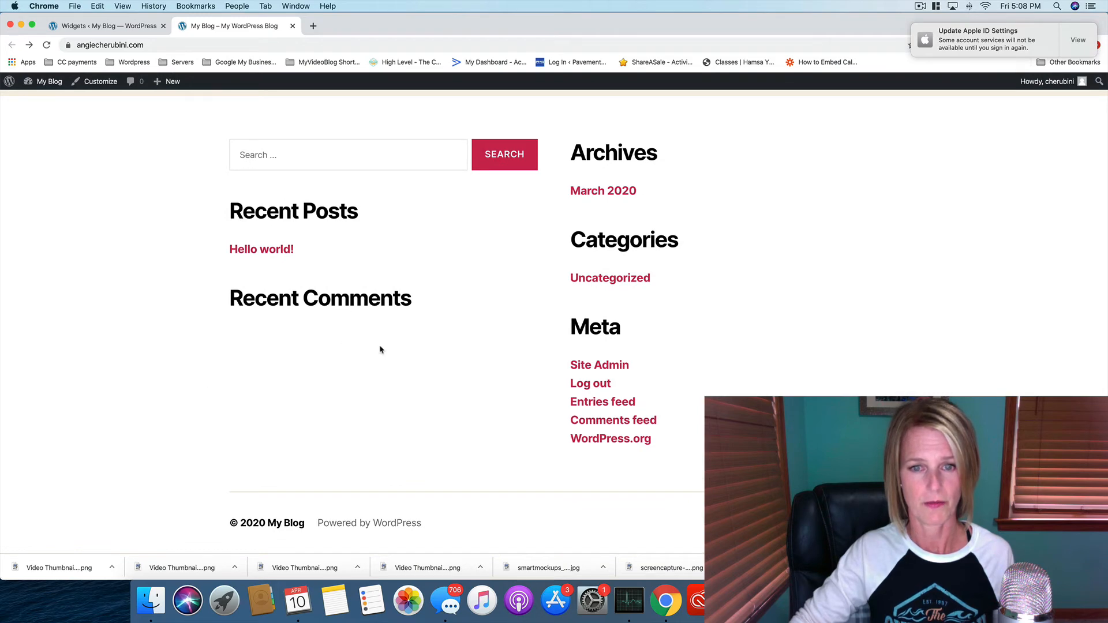
click(78, 27)
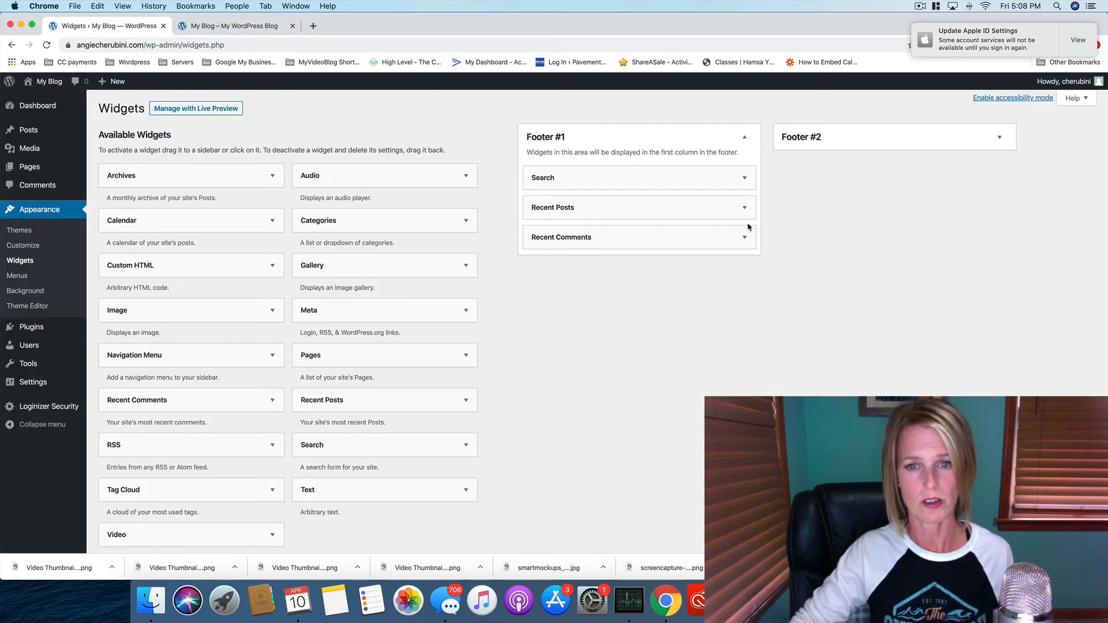
click(235, 32)
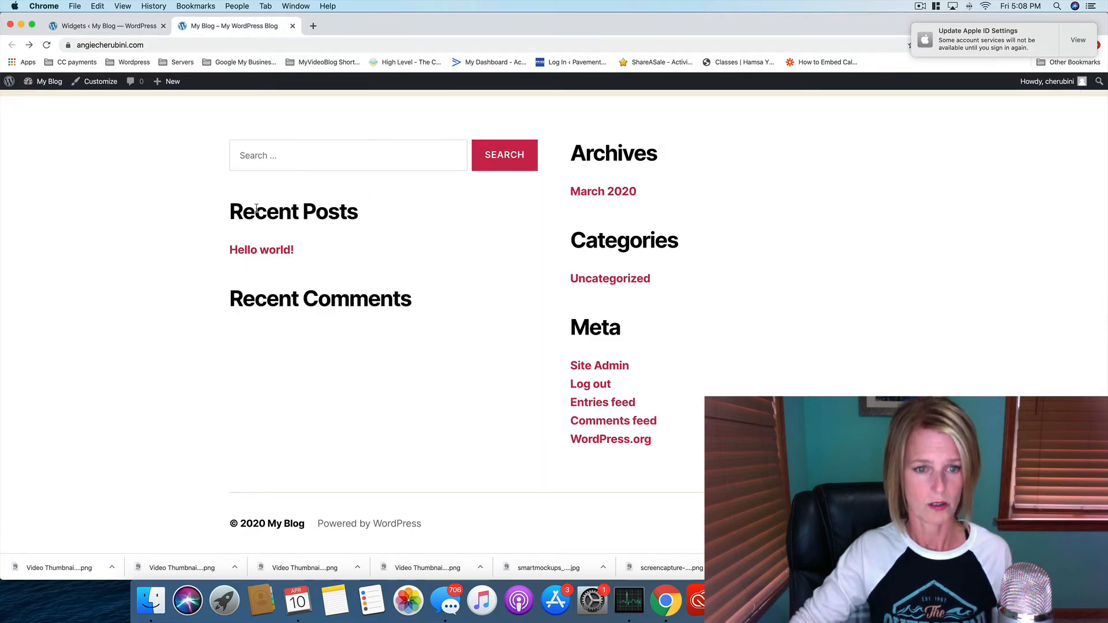
- Delete the Search, Recent Posts and Recent Comments widgets from Footer #1 on the Widgets admin page
scroll(321, 318, up, 15)
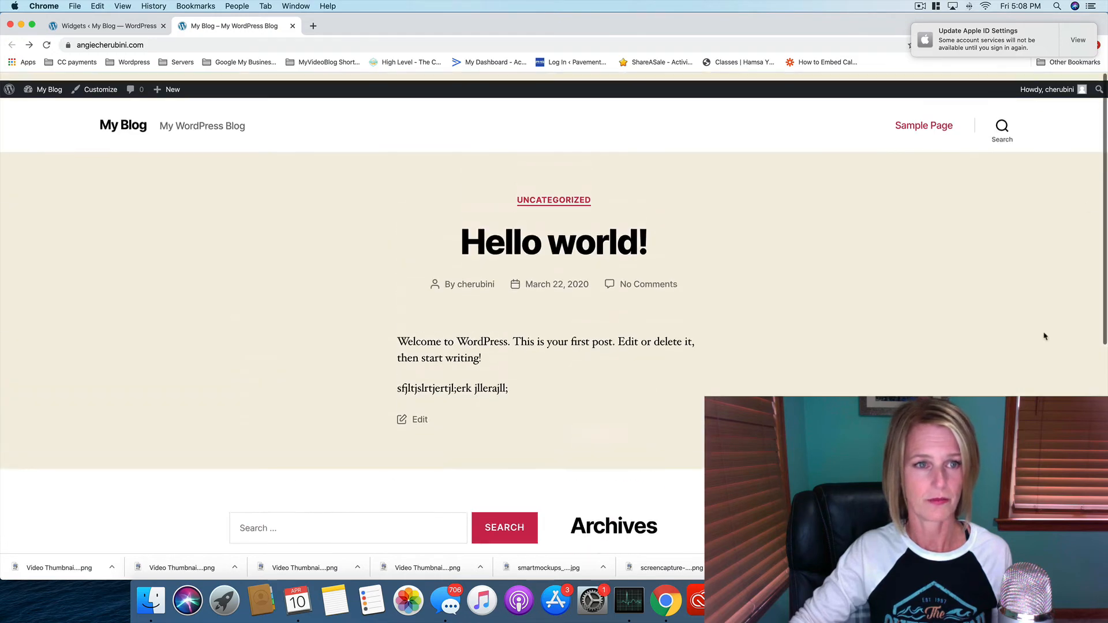
click(102, 28)
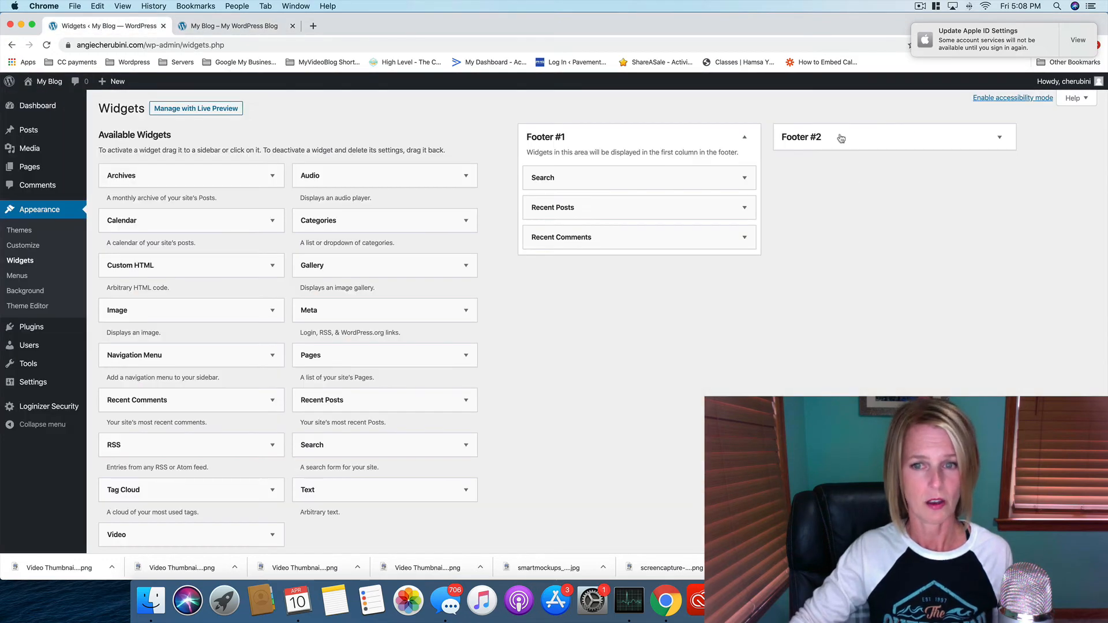
click(746, 179)
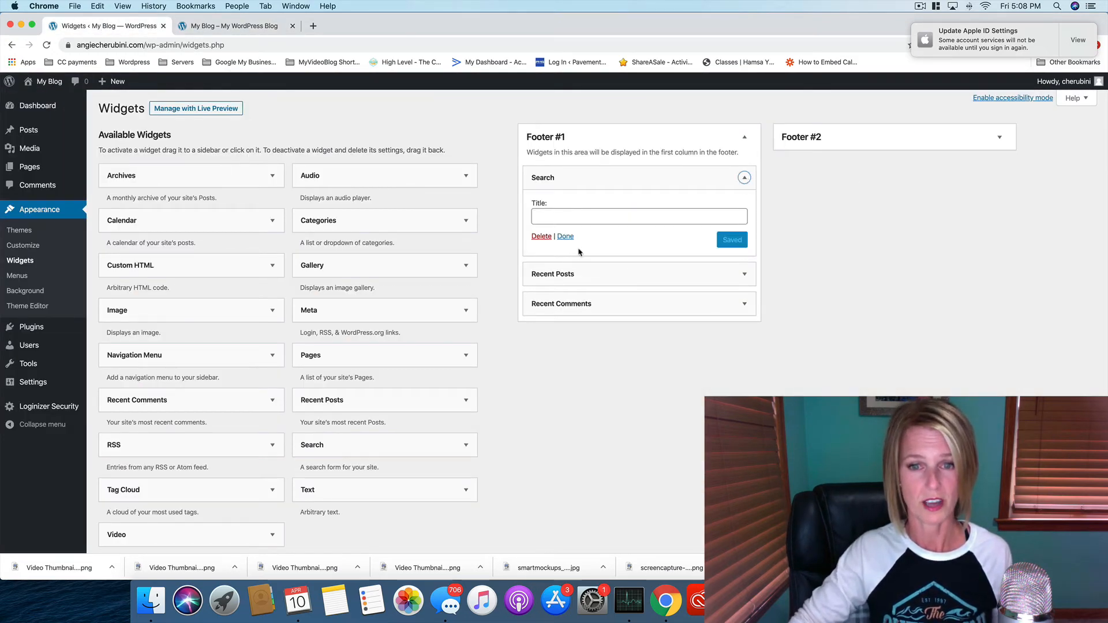
click(542, 237)
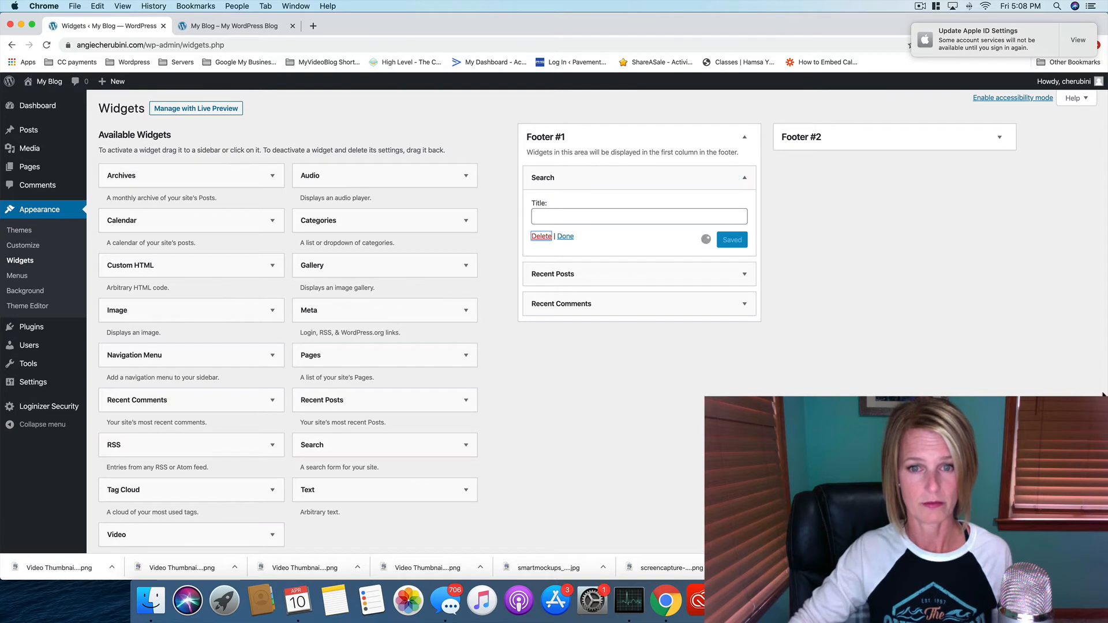
click(743, 179)
click(541, 278)
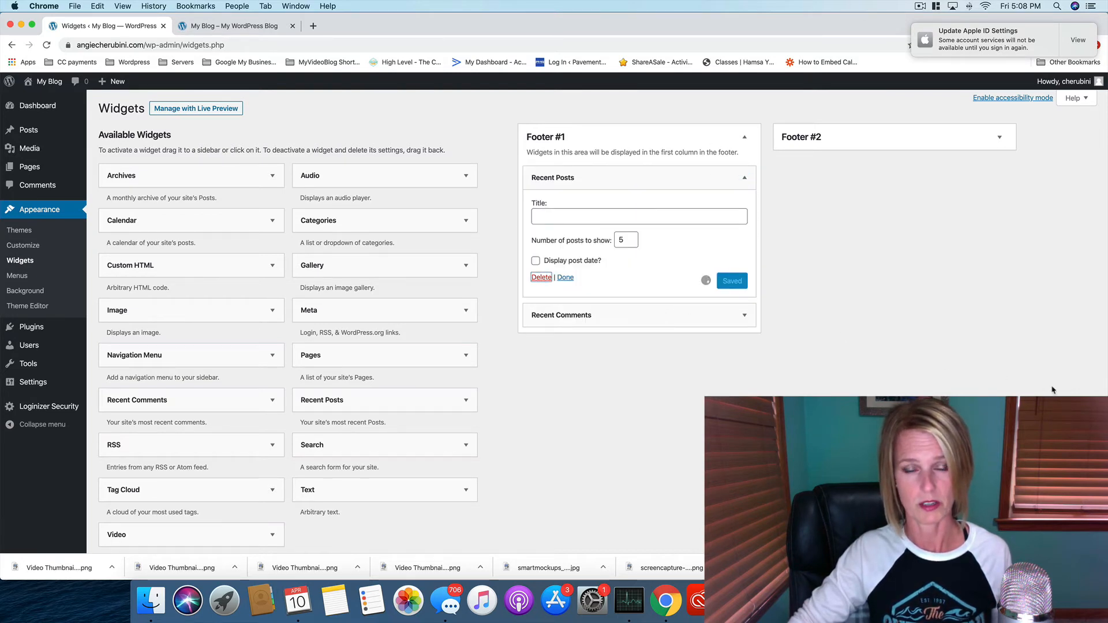
click(726, 185)
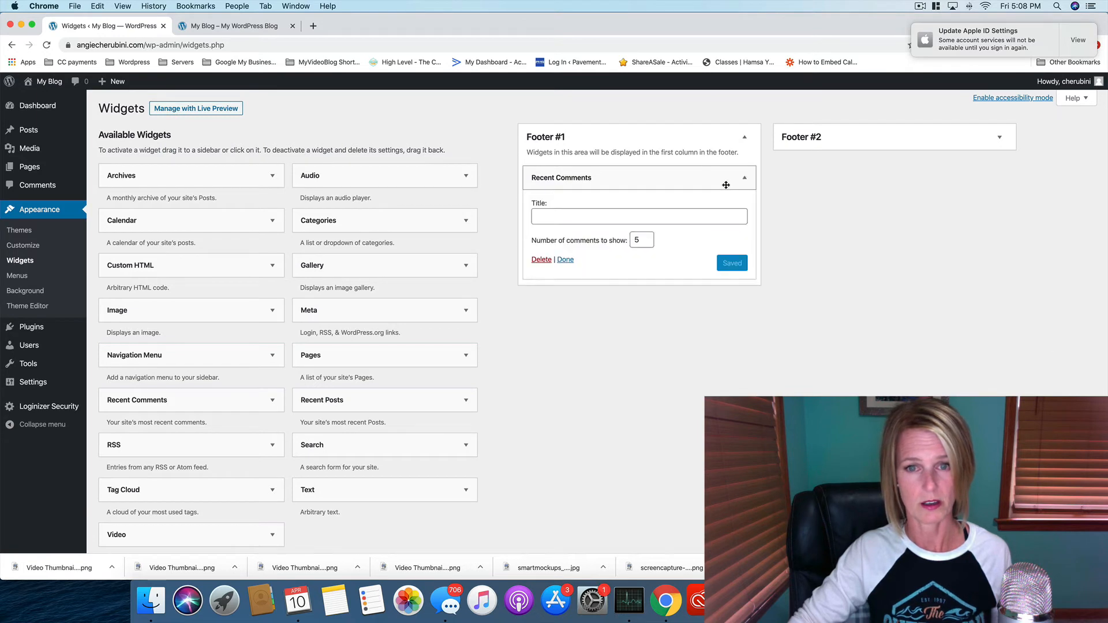
click(541, 258)
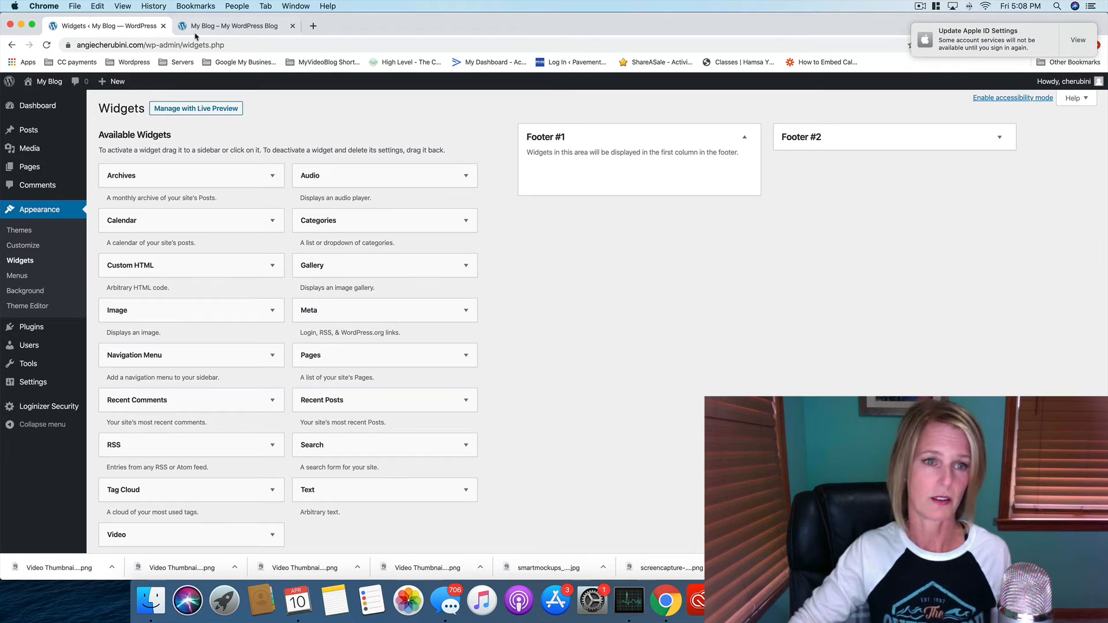
- Check the live site's footer with the Footer #1 widgets removed, and return to the Widgets admin page
click(231, 25)
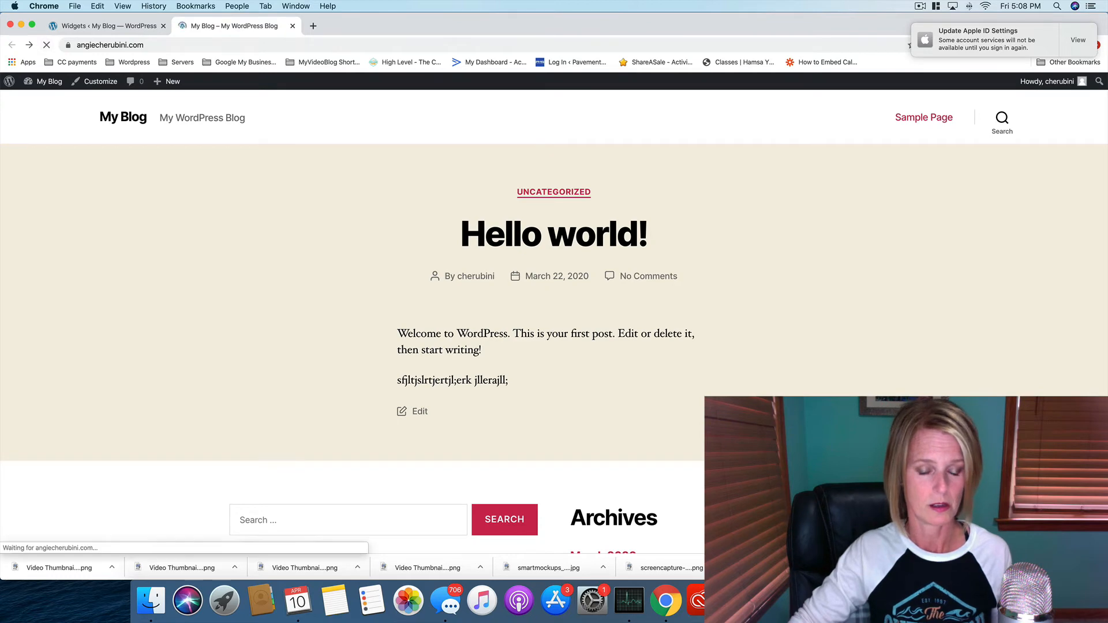
scroll(555, 289, down, 8)
scroll(555, 288, down, 5)
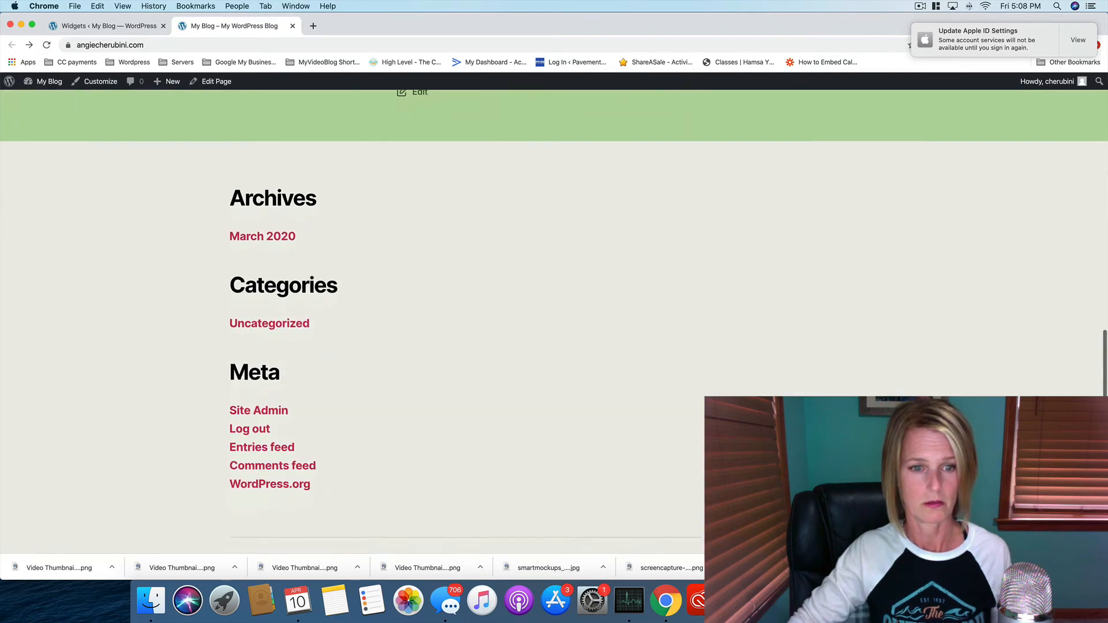
scroll(554, 289, up, 11)
click(110, 26)
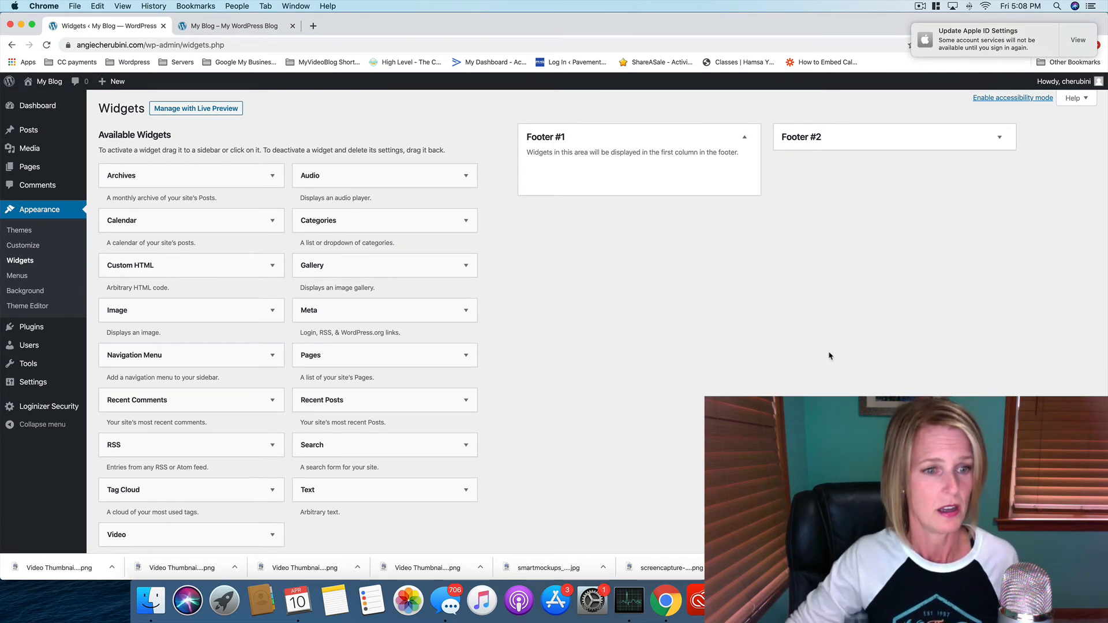
- Add a Text widget to Footer #1 with the title "This is the title" and the content "This is the text", and save it
click(409, 499)
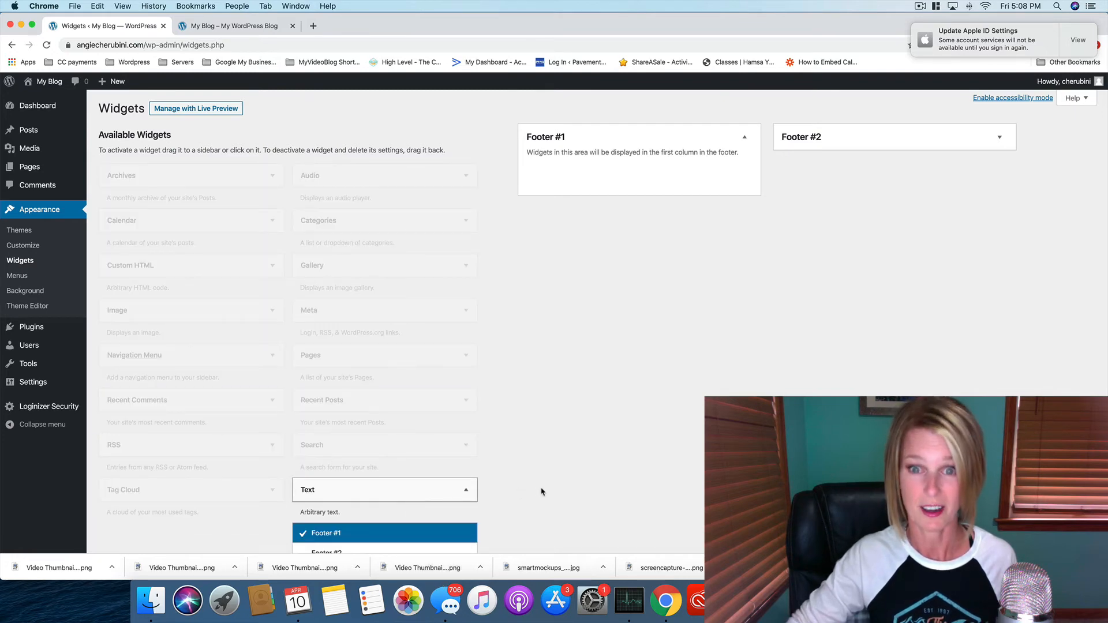
click(388, 494)
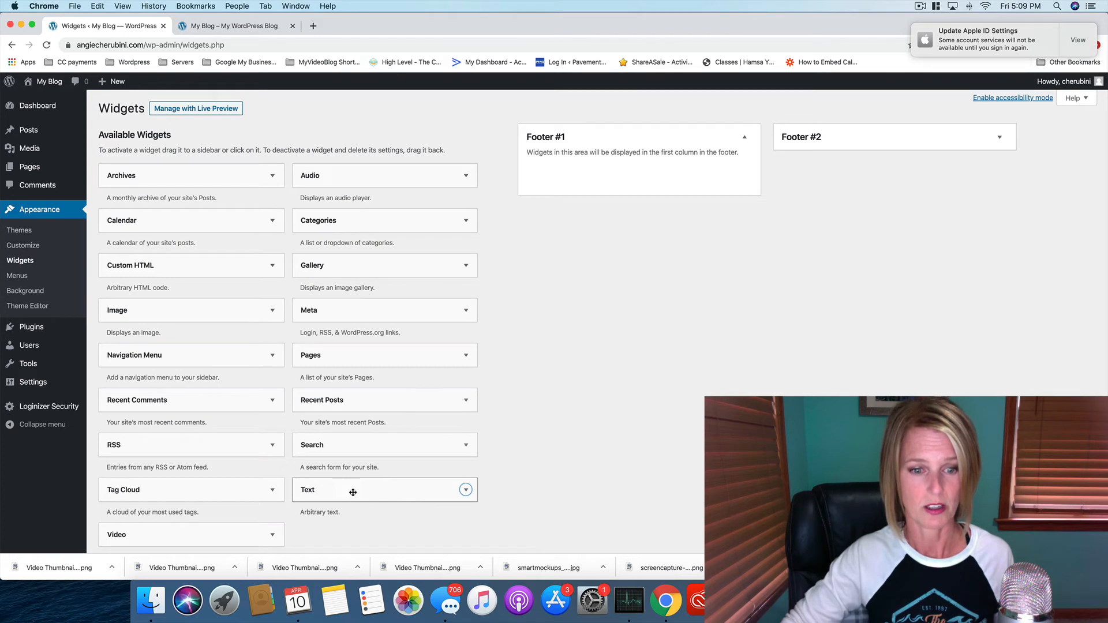
drag(351, 494, 577, 177)
click(598, 218)
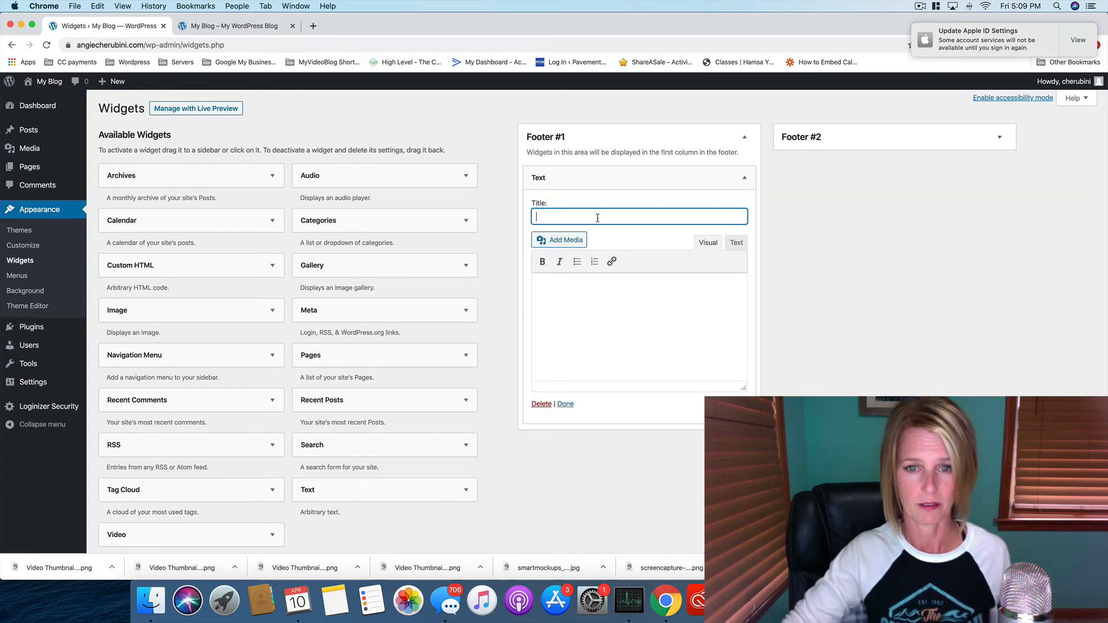
text(This is the)
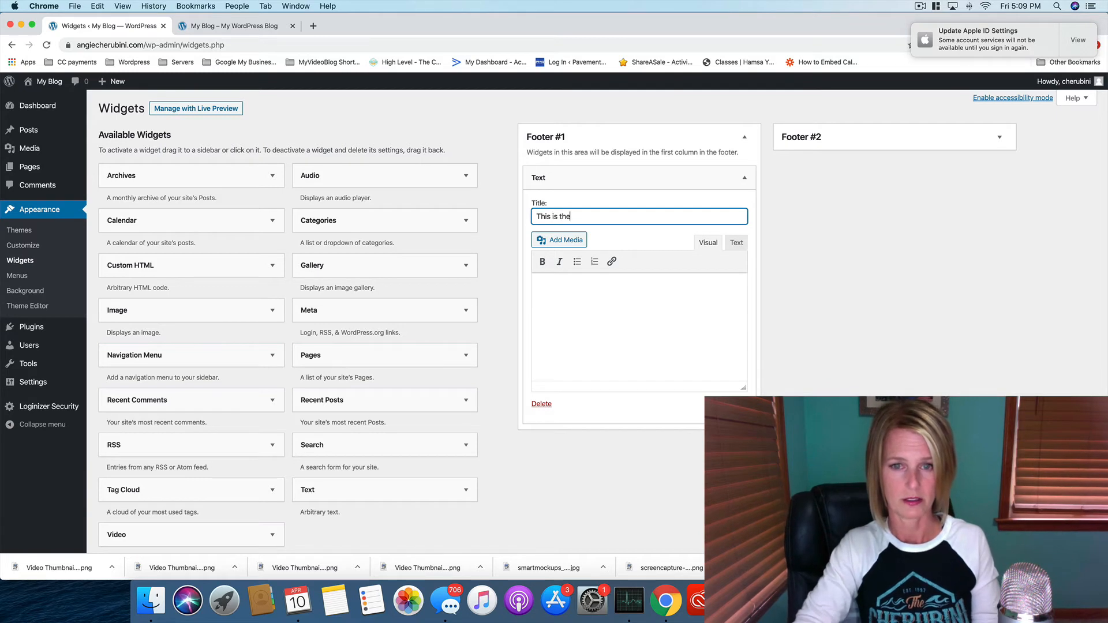
text( tit)
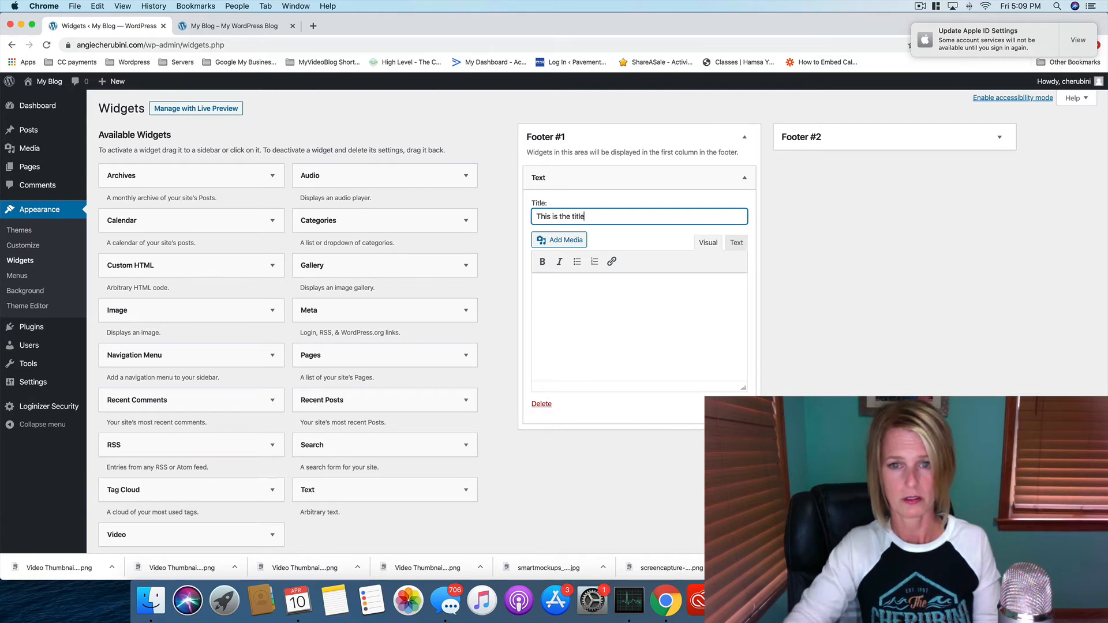
text(le)
click(573, 323)
text(This is the text)
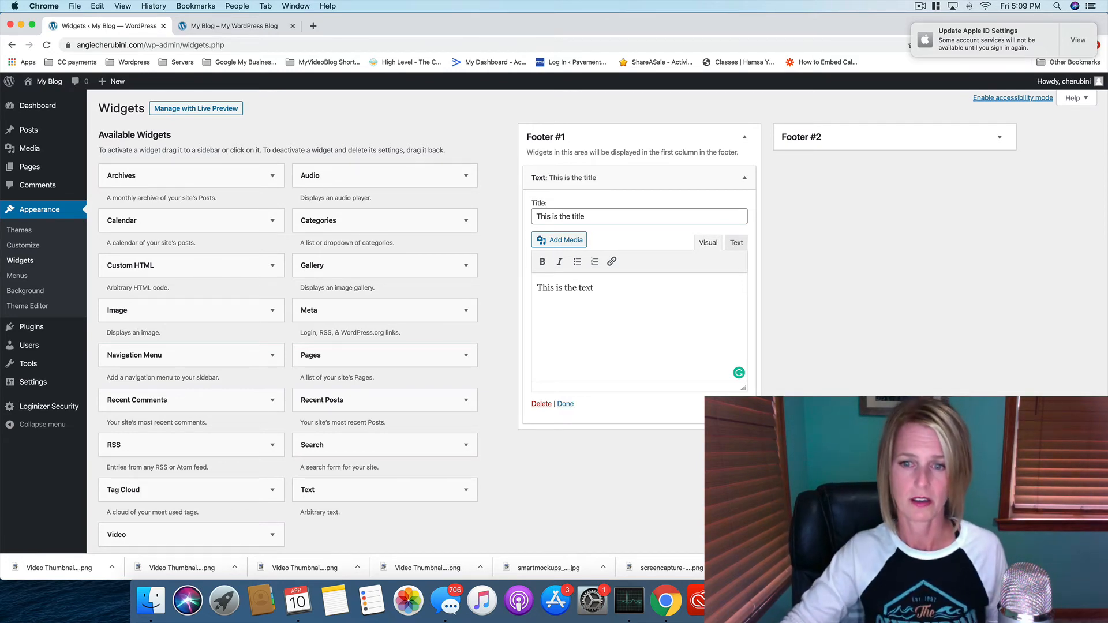
- Reload the live site, inspect the new text block in its footer, and return to the Widgets admin page
click(231, 26)
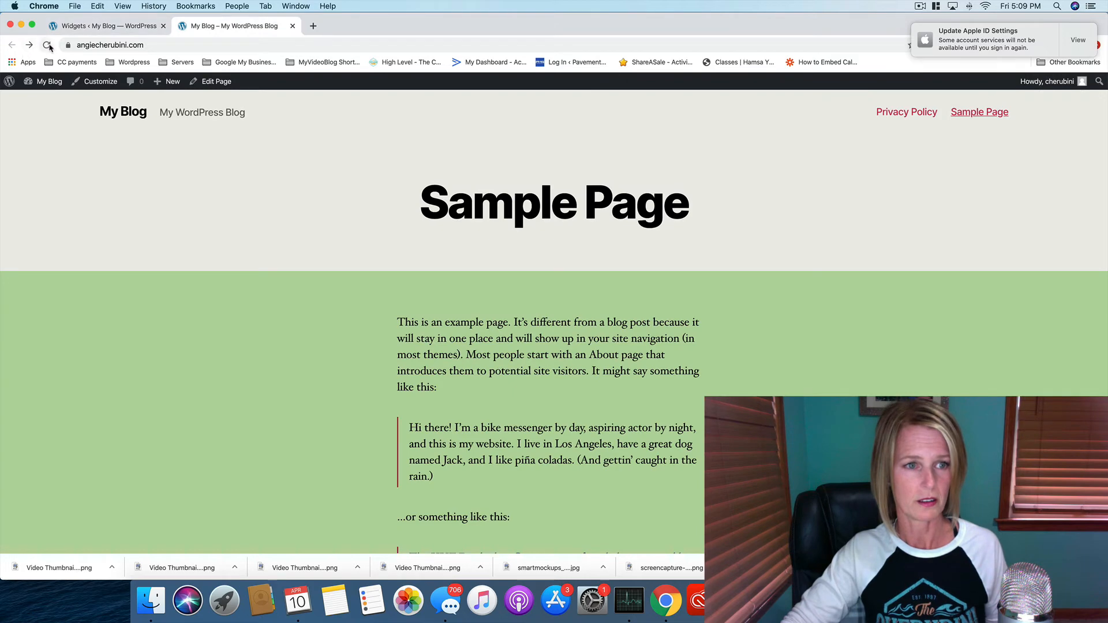
click(46, 44)
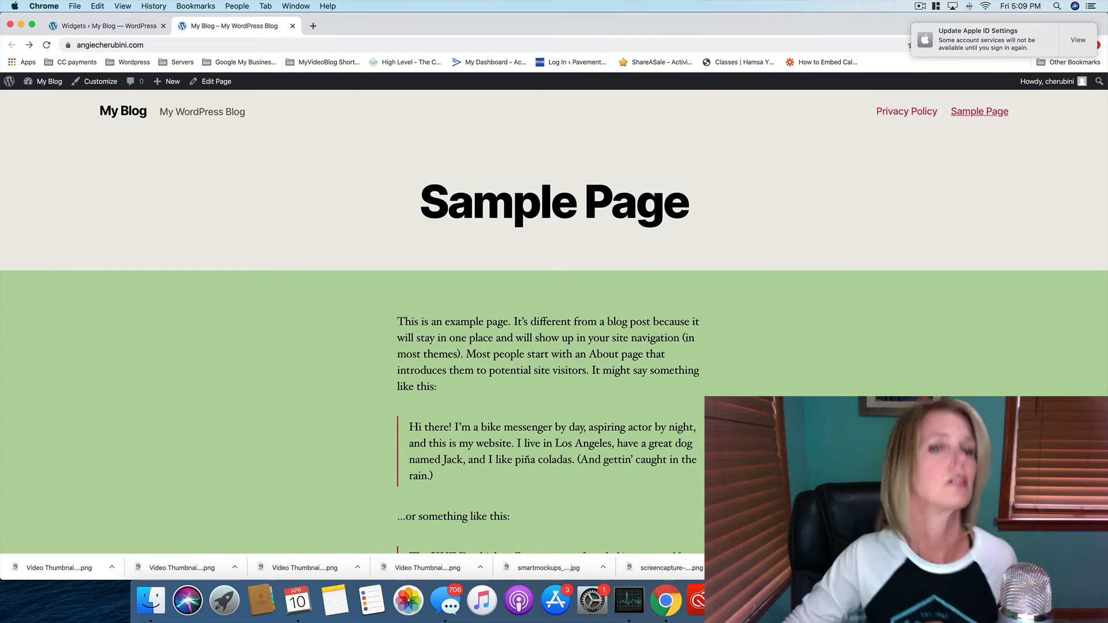
scroll(15, 291, down, 10)
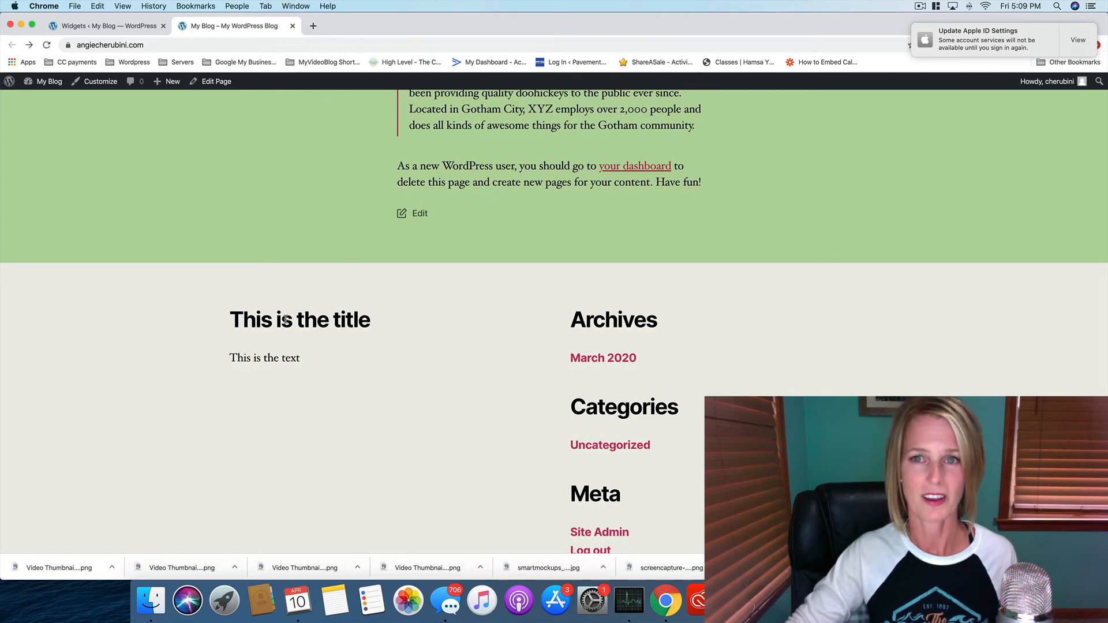
click(99, 26)
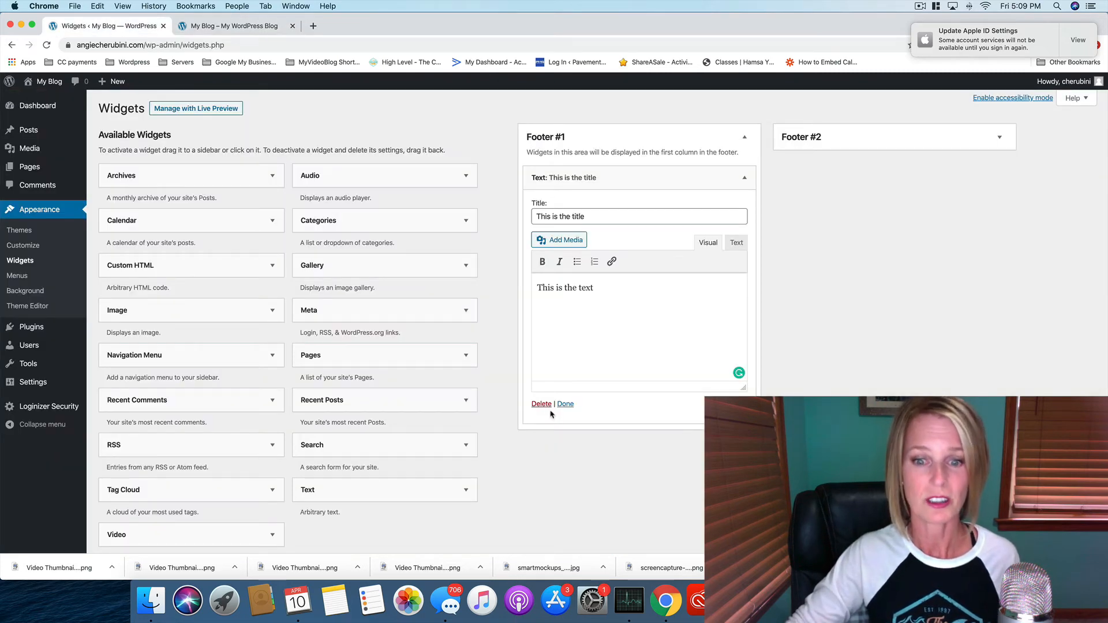
- Add a Calendar widget to Footer #1 and place it below the Text widget, with both widgets collapsed
click(564, 404)
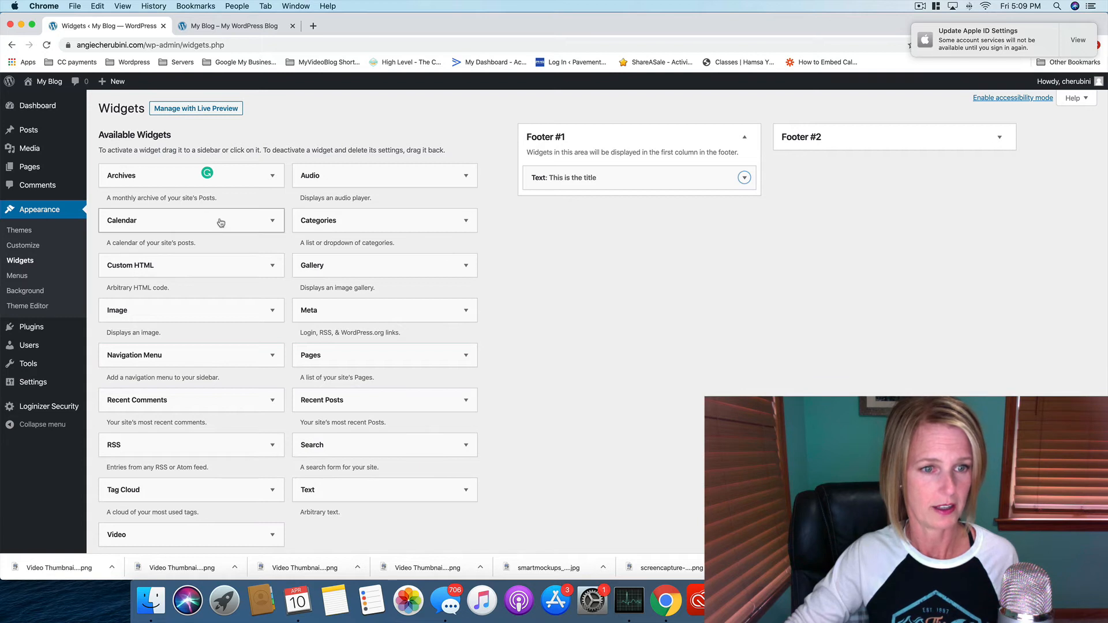
drag(221, 222, 665, 181)
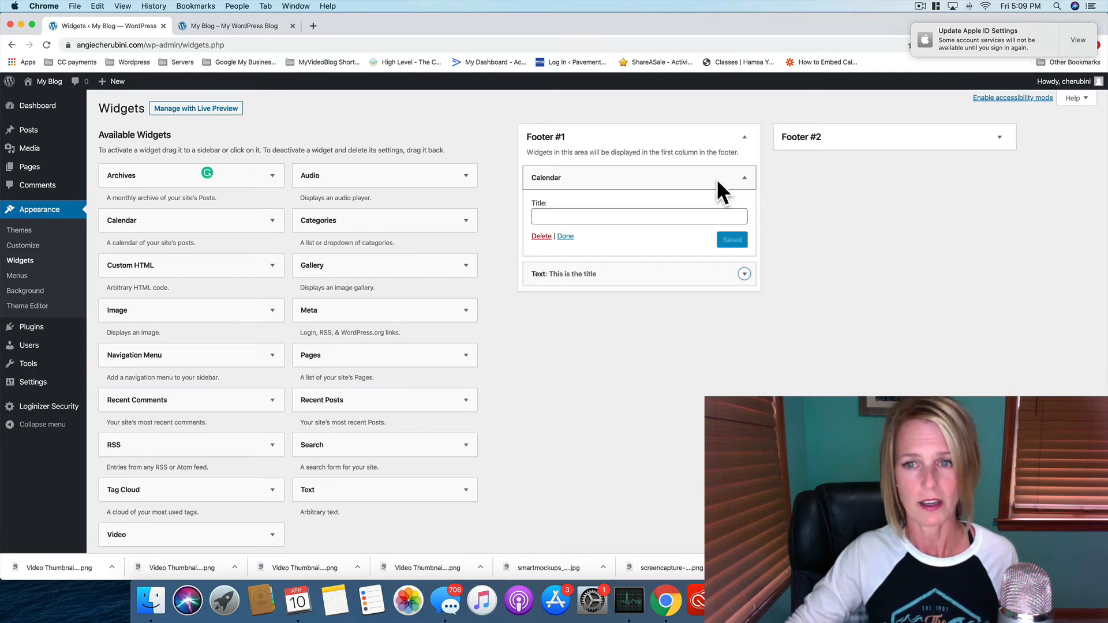
click(744, 177)
drag(618, 177, 656, 168)
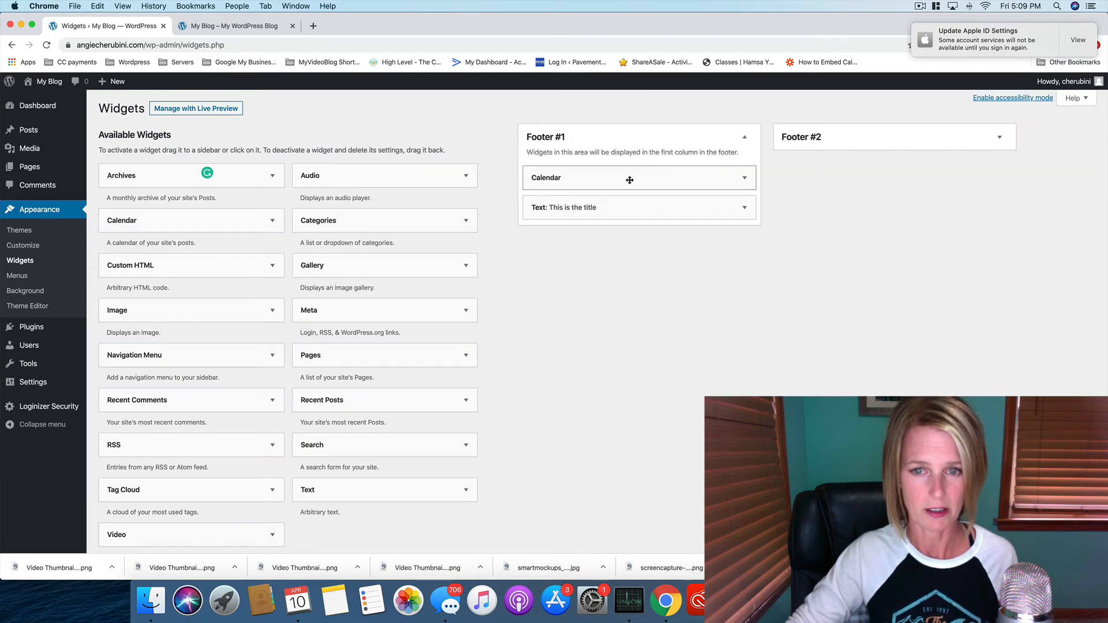
drag(630, 180, 632, 215)
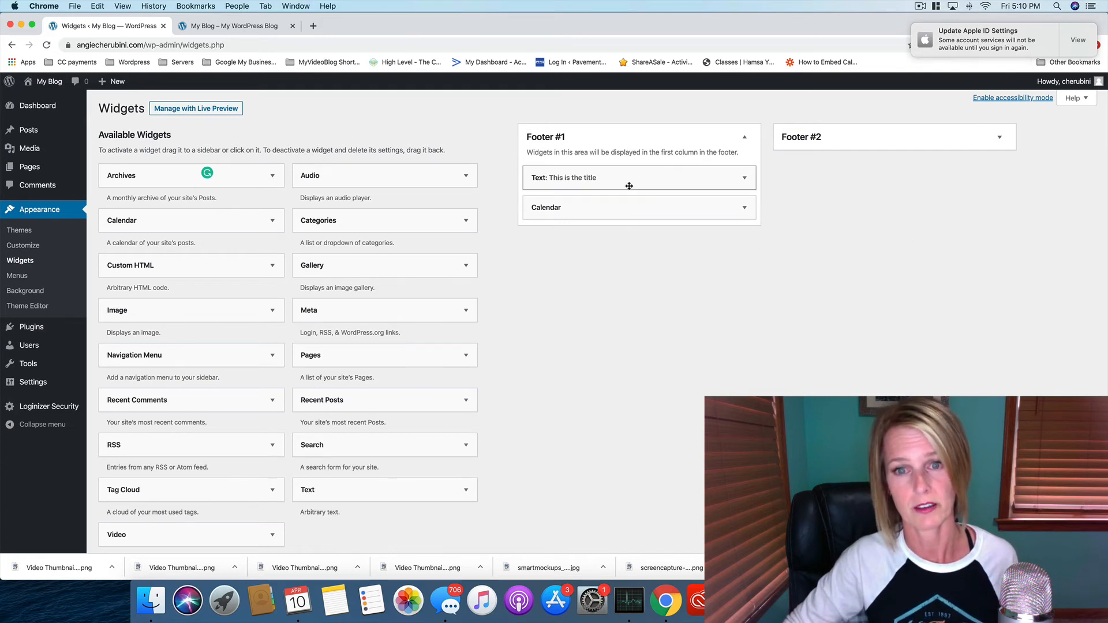
- Move the Text widget from Footer #1 to the start of Footer #2 and delete the Archives, Categories and Meta widgets there
drag(629, 183, 883, 183)
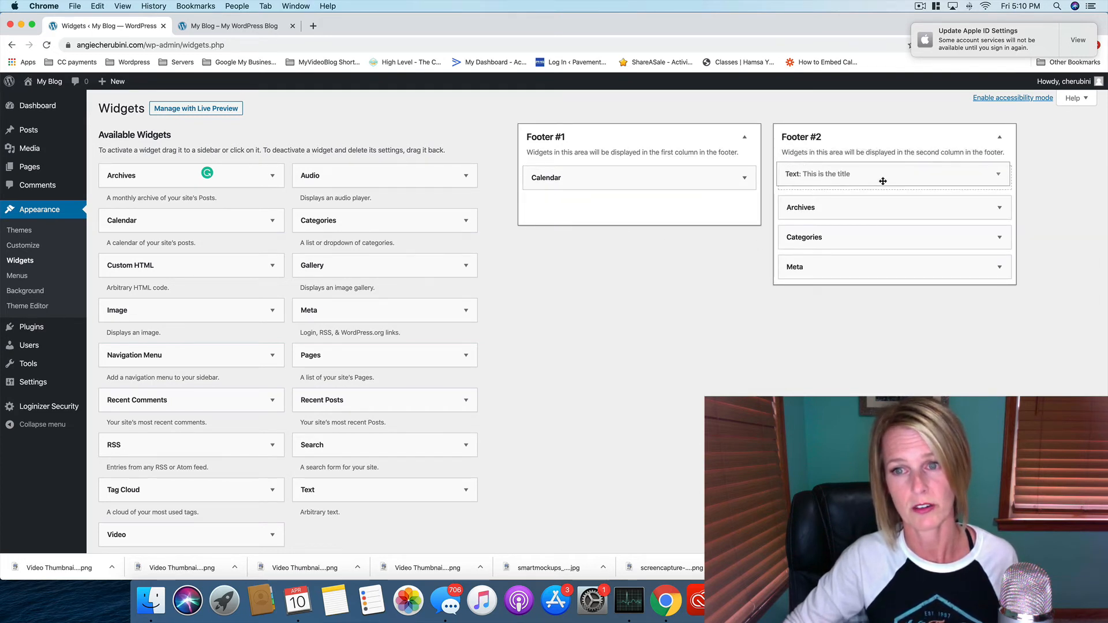
click(1000, 207)
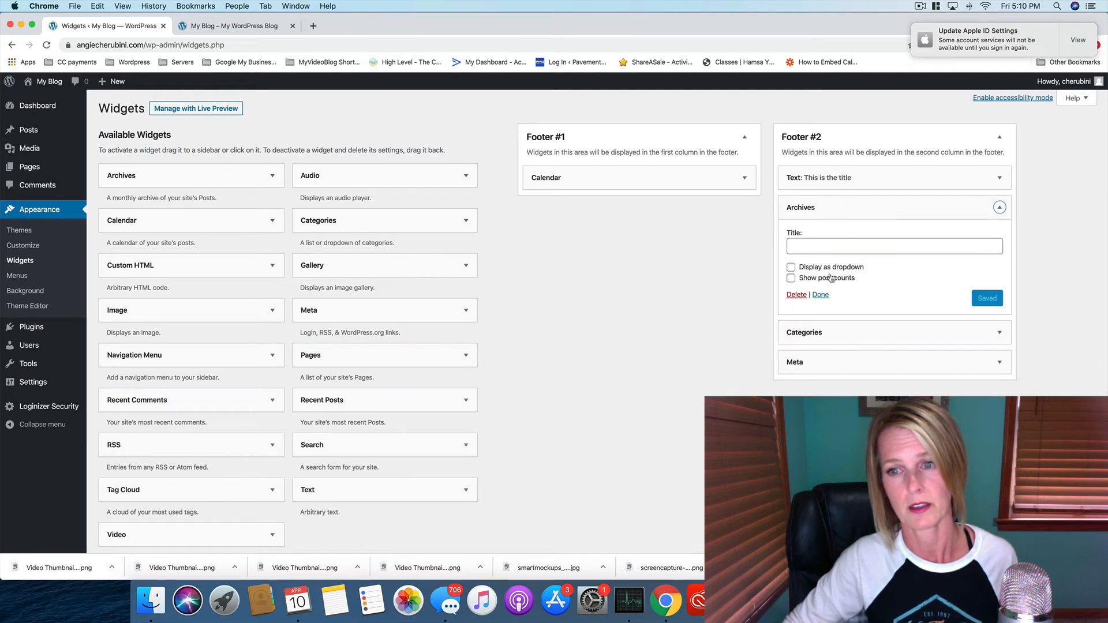
click(796, 295)
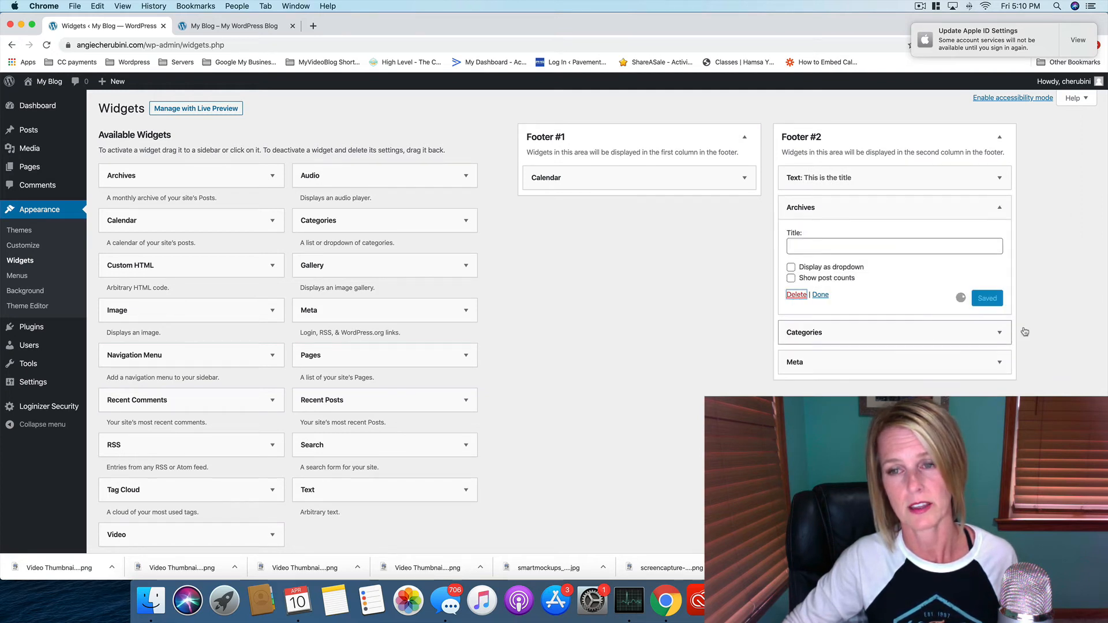
click(993, 208)
click(797, 306)
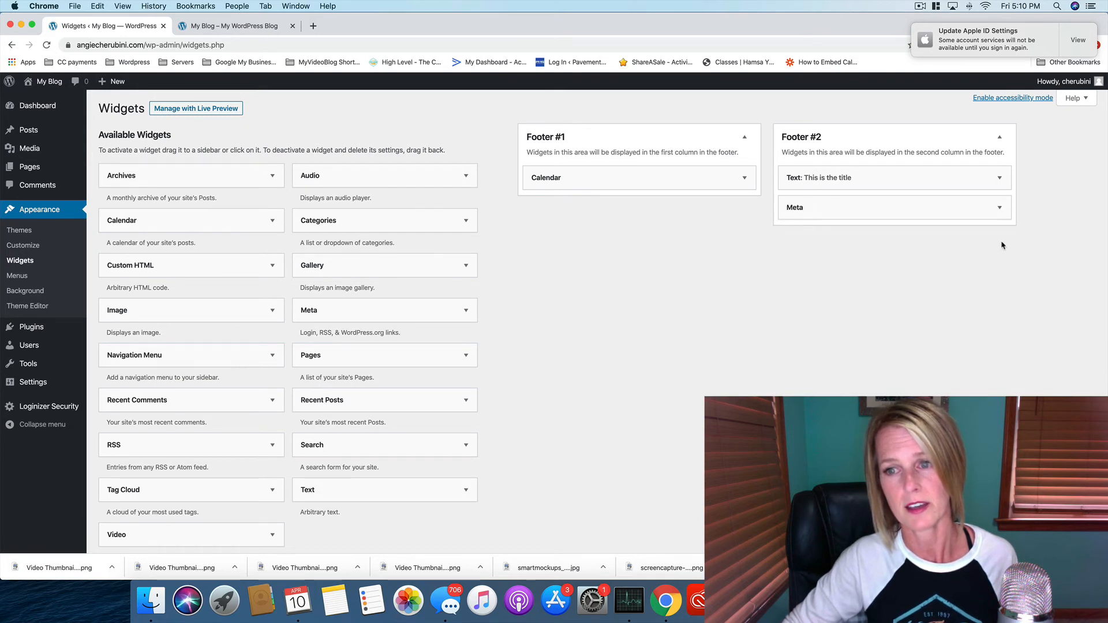
click(1000, 207)
click(792, 267)
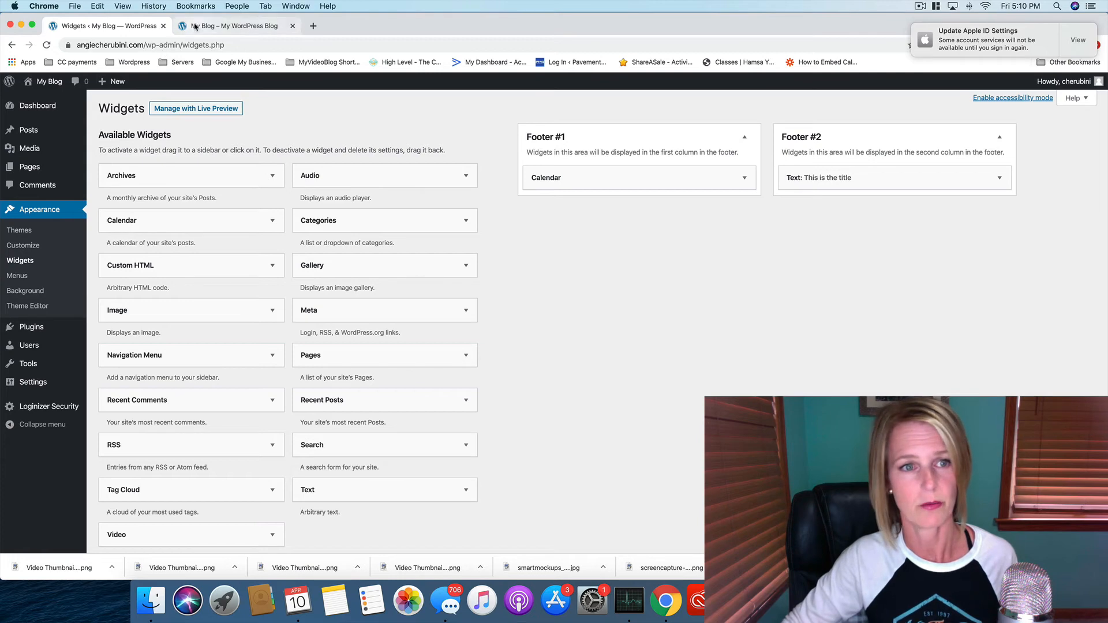
- Reload the live site to review both rearranged footer columns, and return to the Widgets admin page
click(228, 26)
click(46, 44)
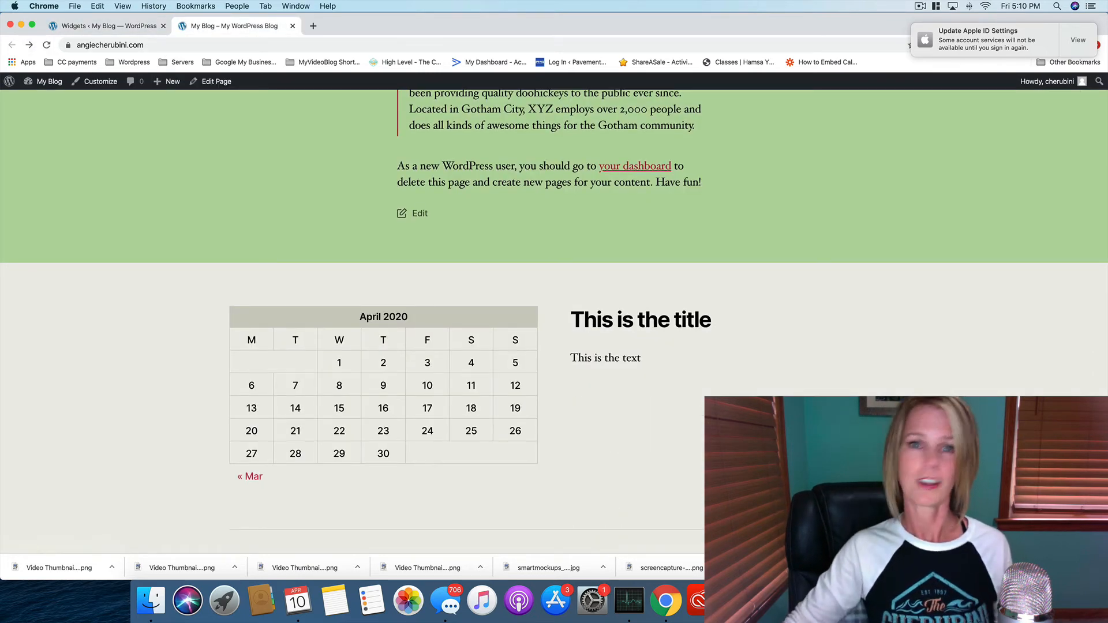
click(104, 26)
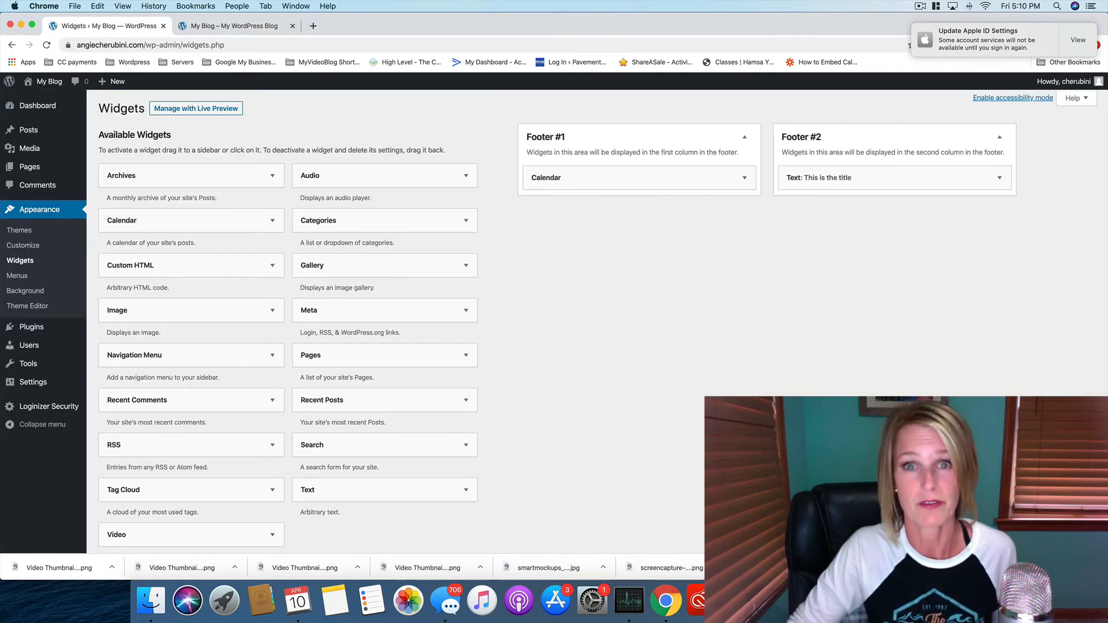
- Create a navigation menu named "Main Menu" on the Menus admin page
click(16, 276)
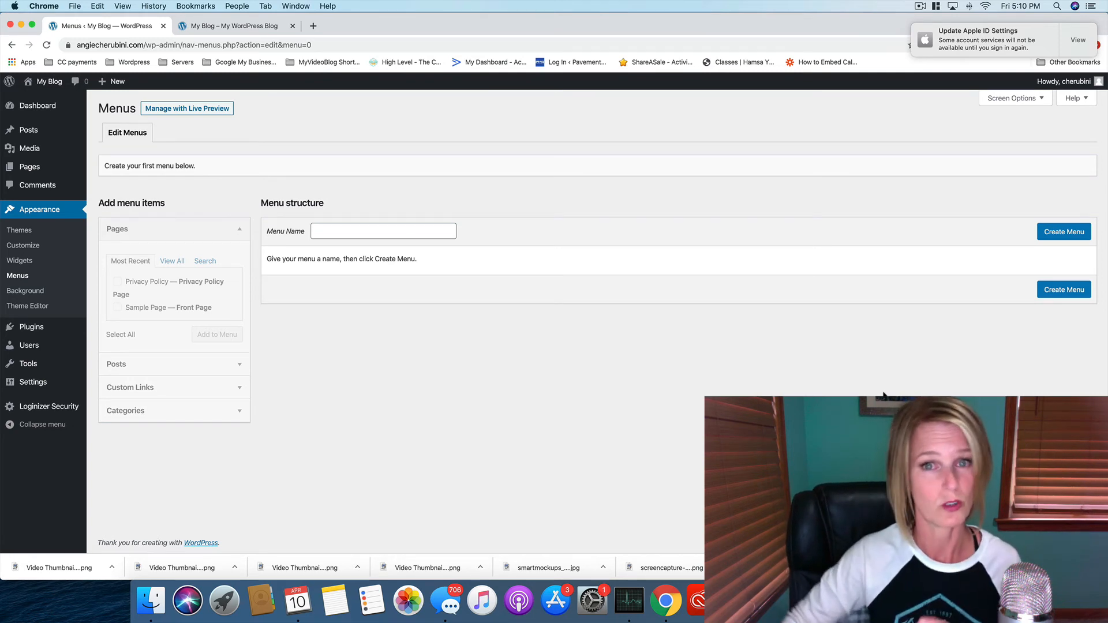
click(352, 231)
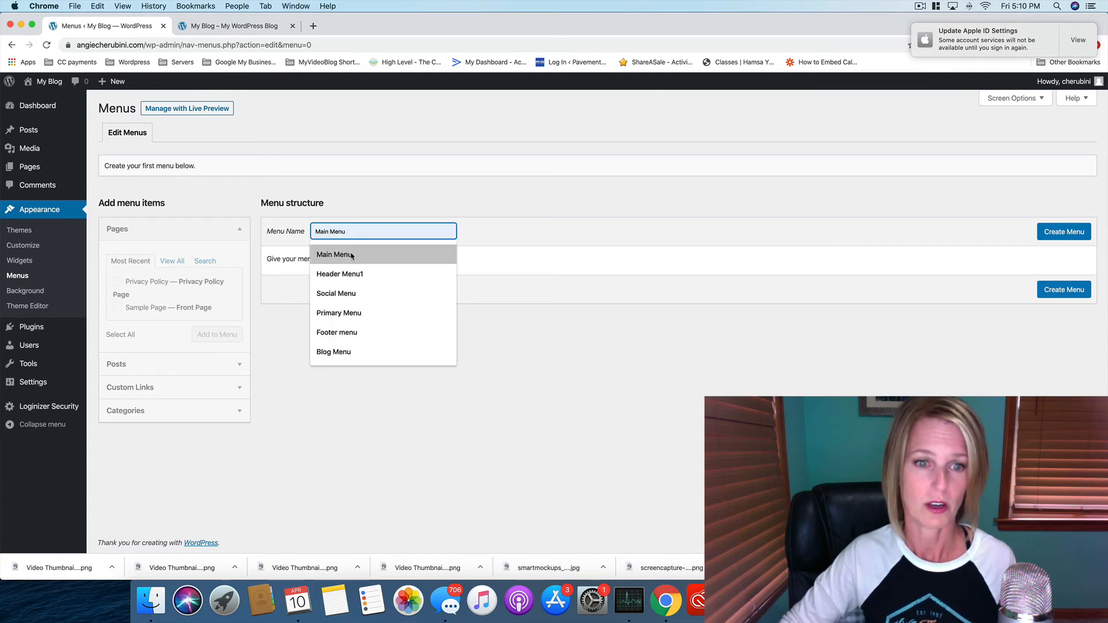
click(352, 255)
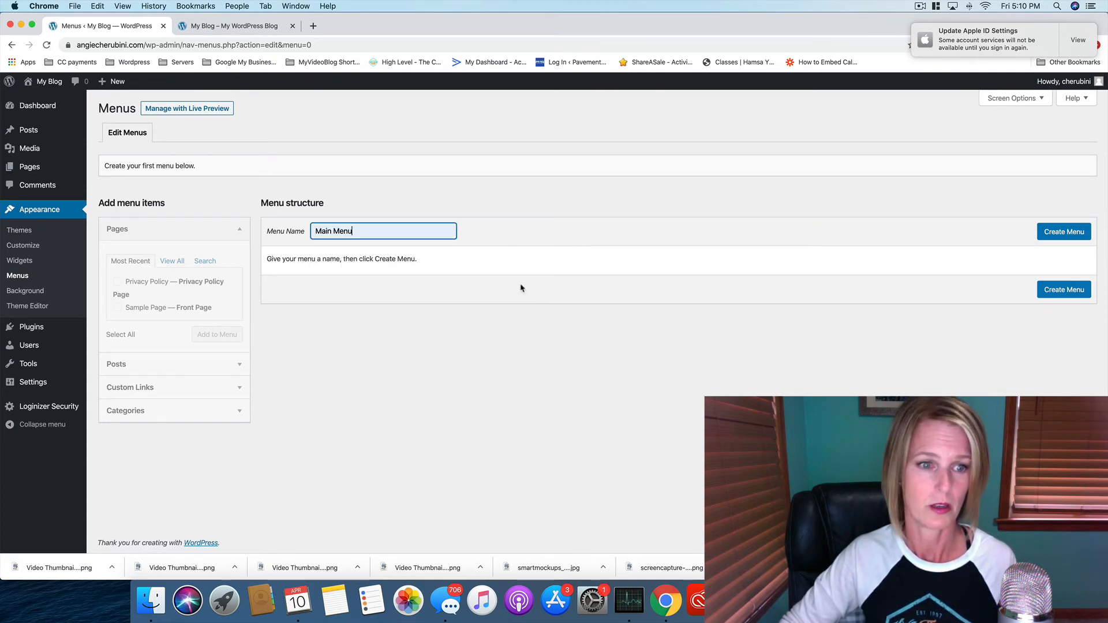
click(1076, 232)
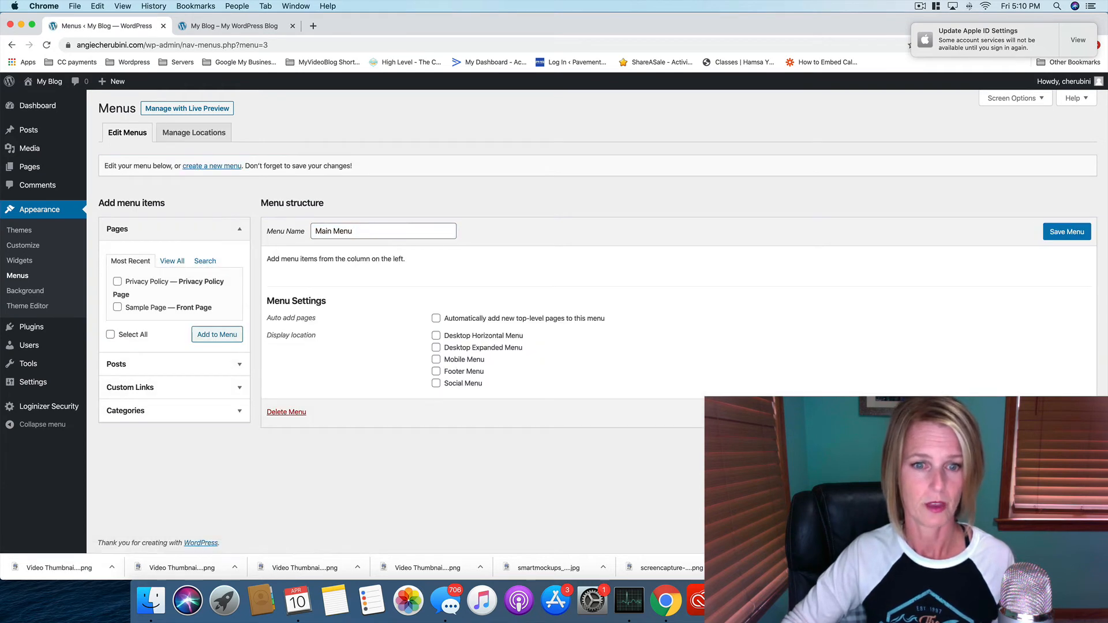
- Add the Sample Page front page to Main Menu as a menu item
click(168, 263)
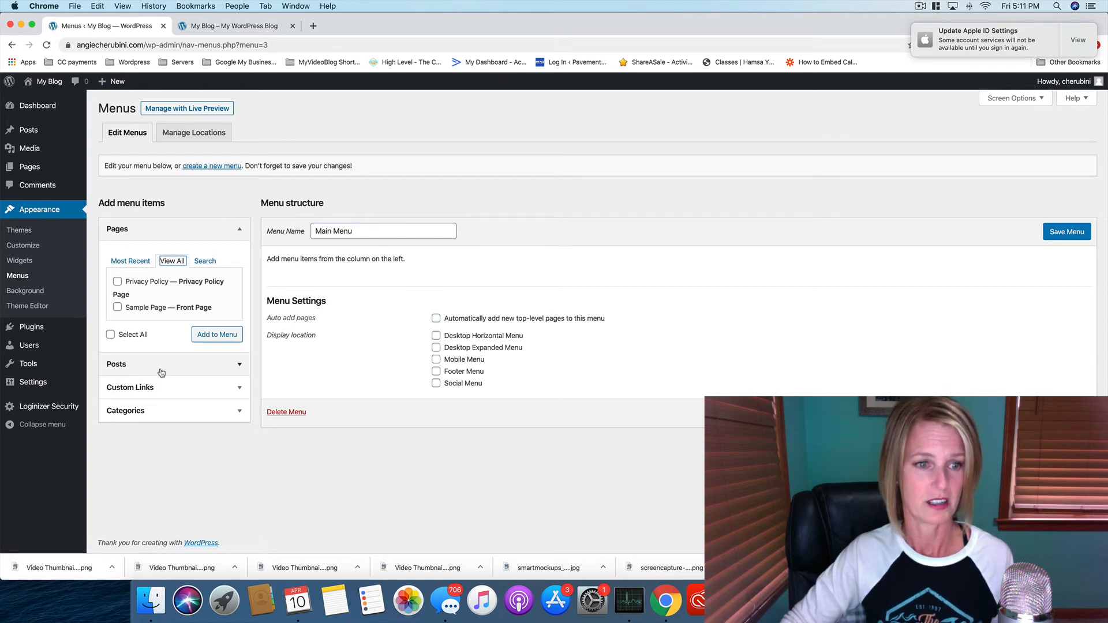
click(137, 263)
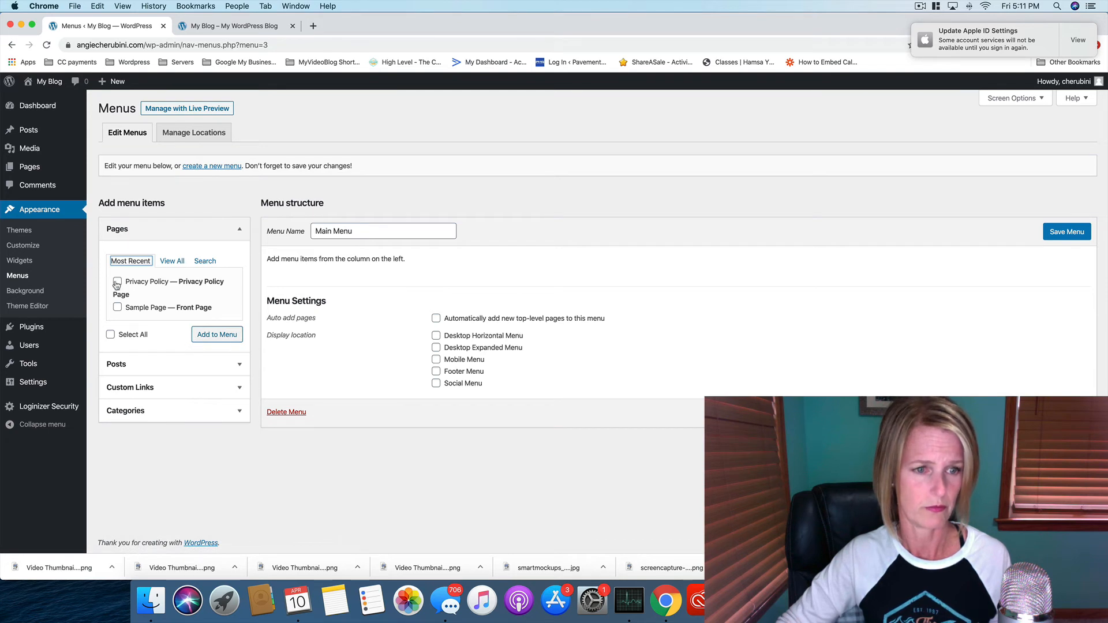
click(117, 307)
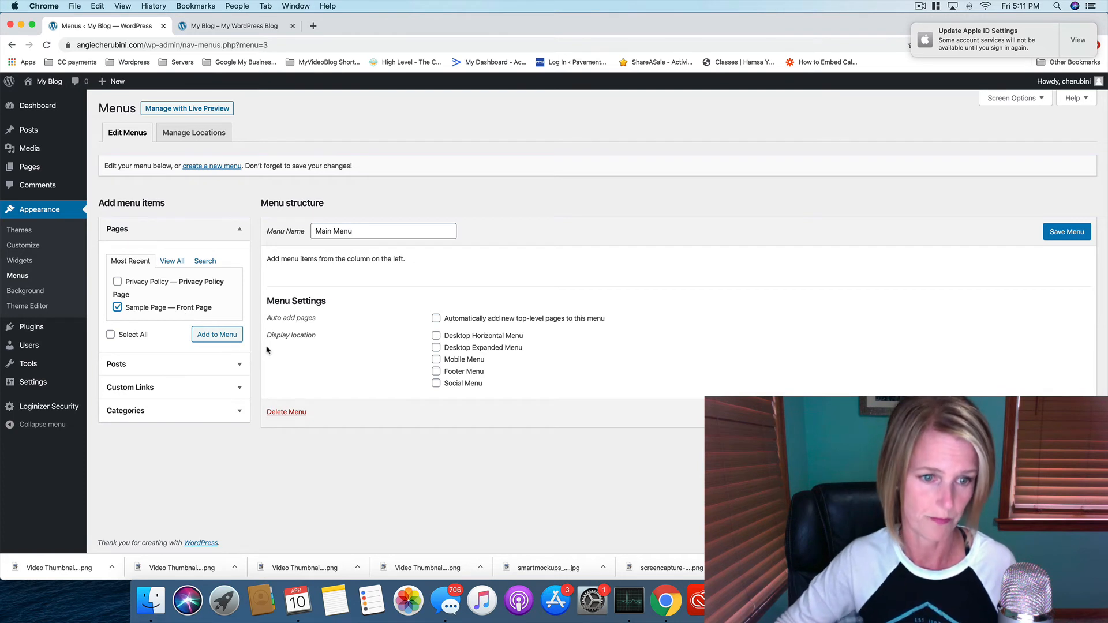
click(216, 337)
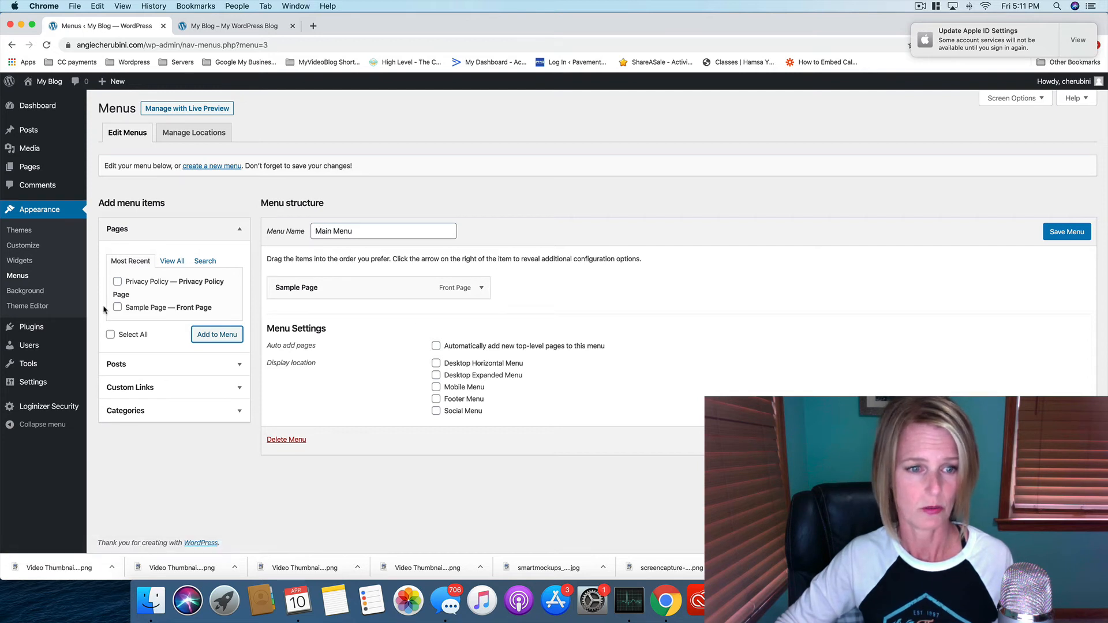
- Set the Sample Page menu item's navigation label to "Home" and collapse the item
click(481, 287)
triple_click(327, 327)
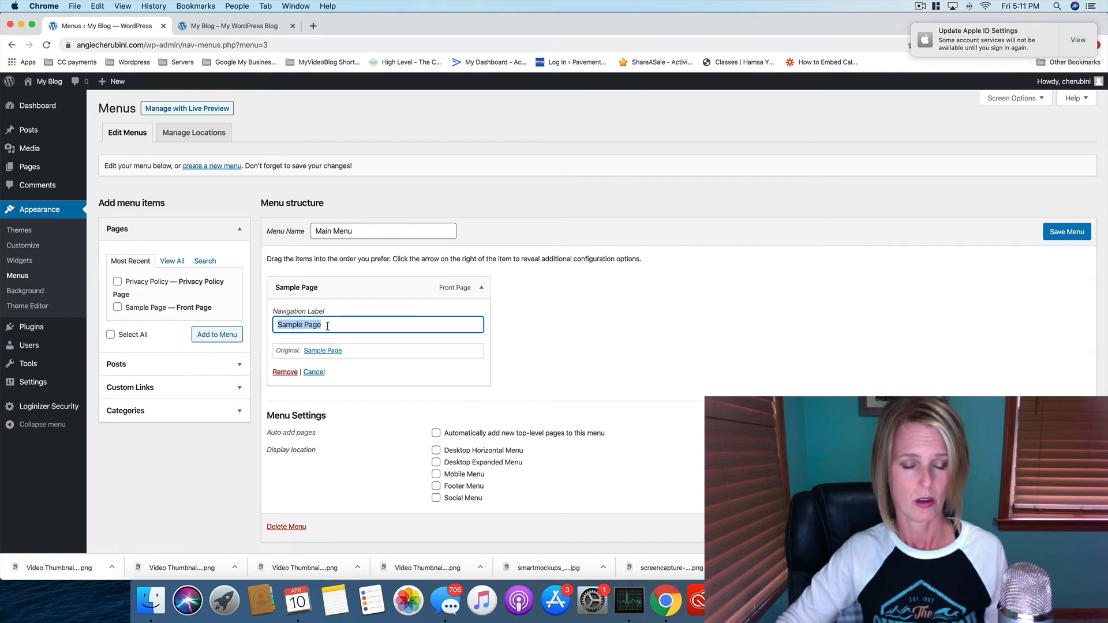
text(Home)
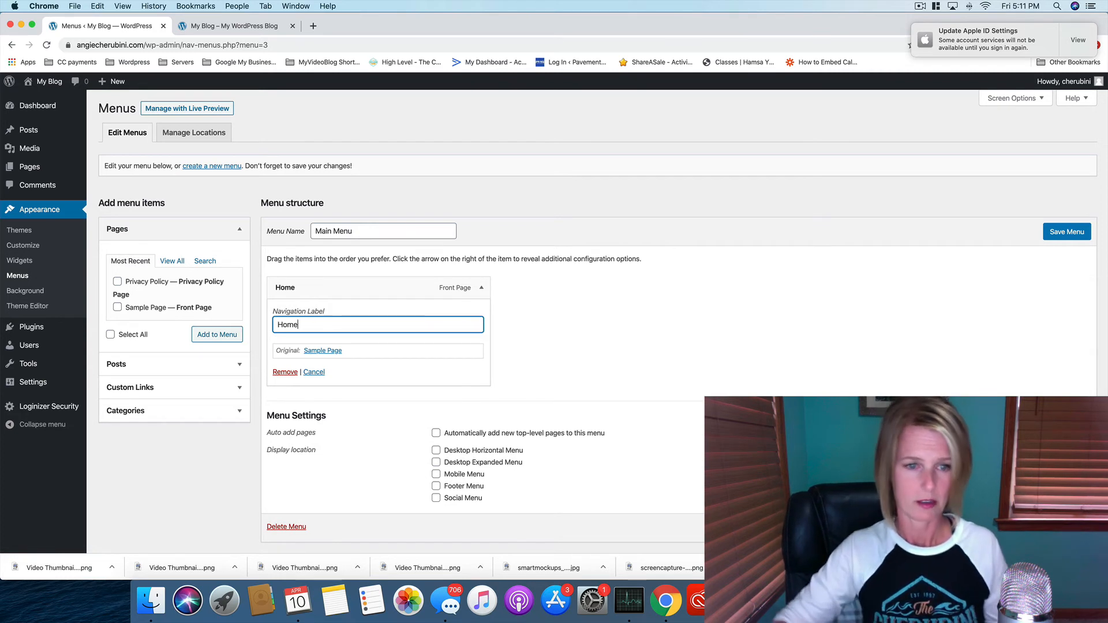
click(335, 371)
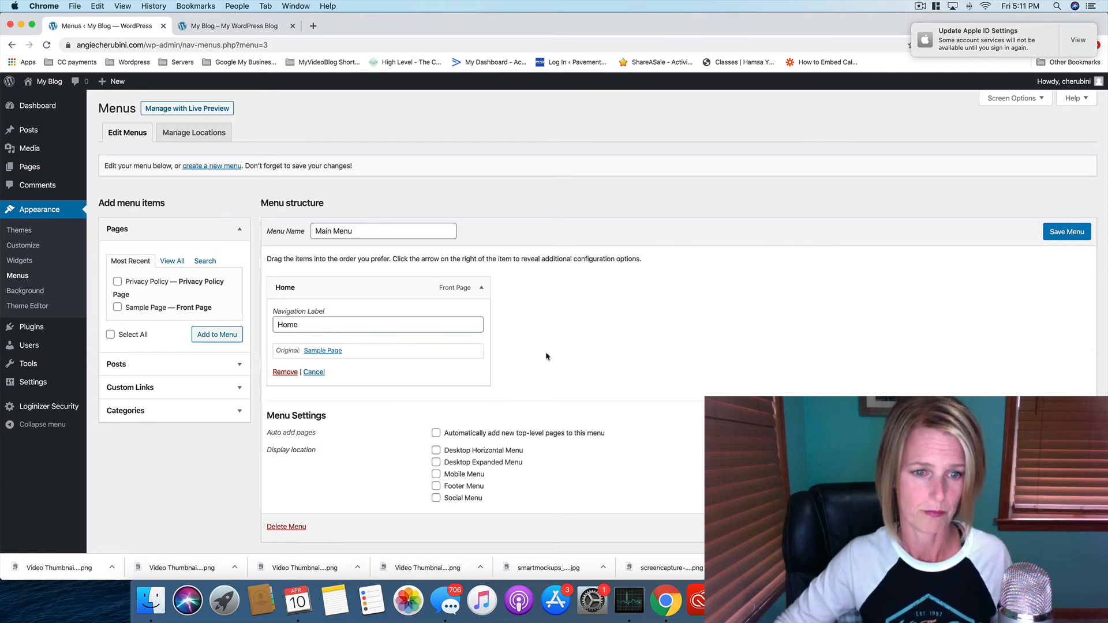
click(482, 287)
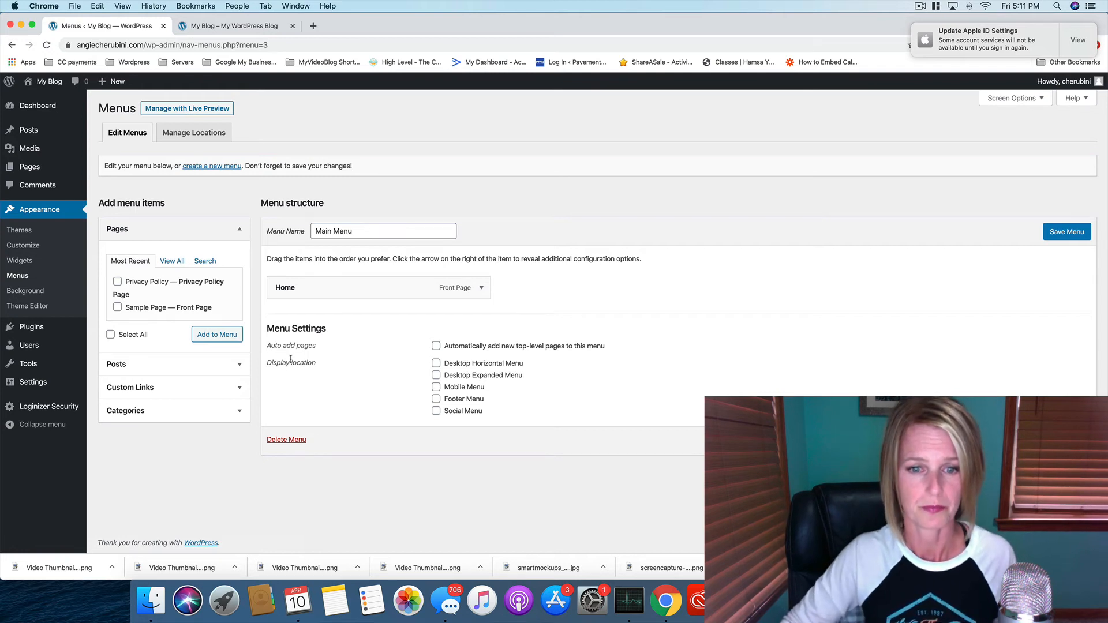
- Assign Main Menu to the Desktop Horizontal Menu, Footer Menu and Mobile Menu display locations and save the menu
click(437, 364)
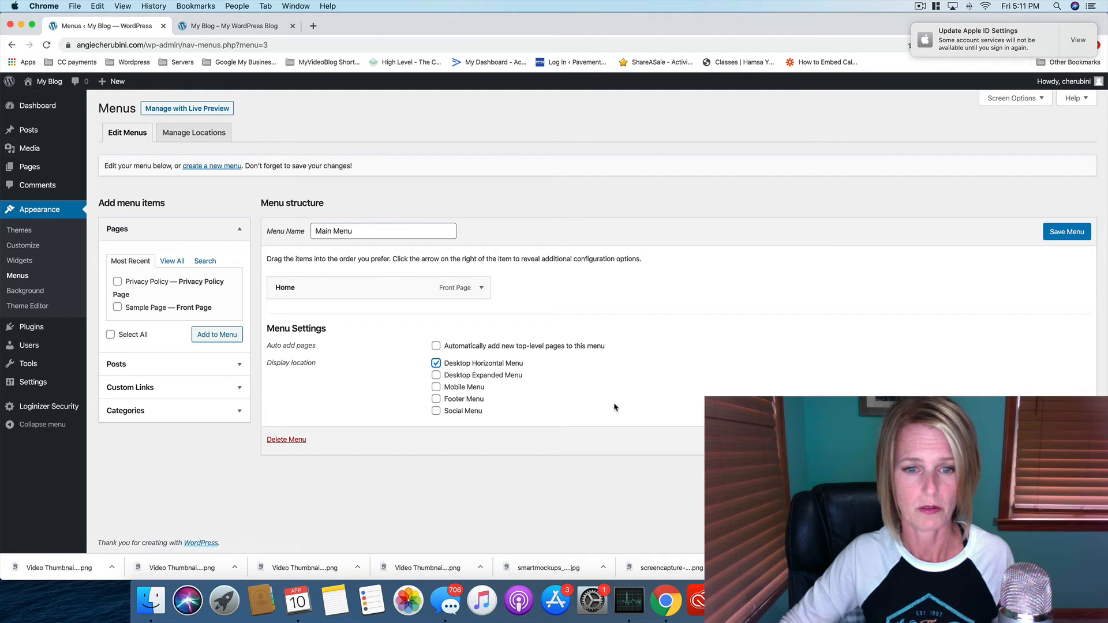
click(437, 400)
click(437, 388)
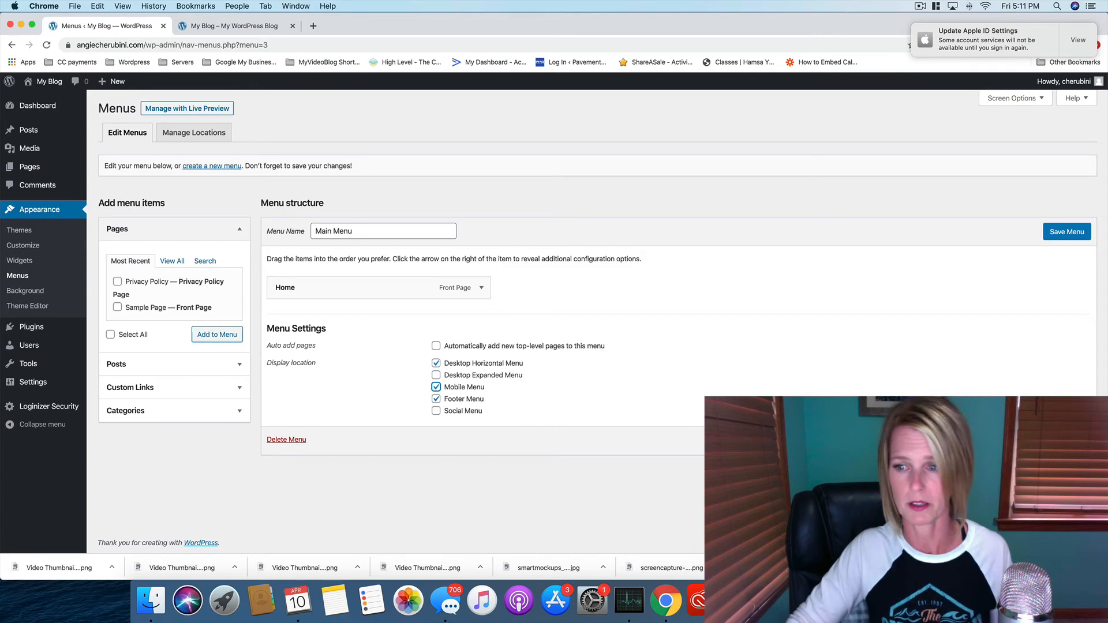
click(1067, 440)
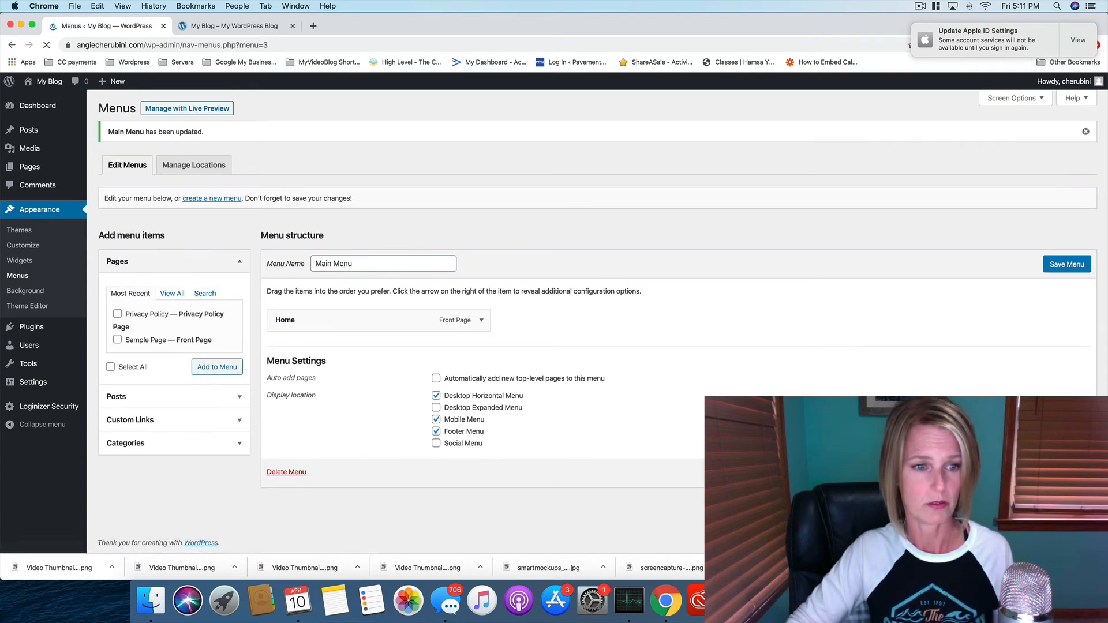
- Reload the live site, check the menu link in the header and footer, and return to the Menus admin page
click(221, 30)
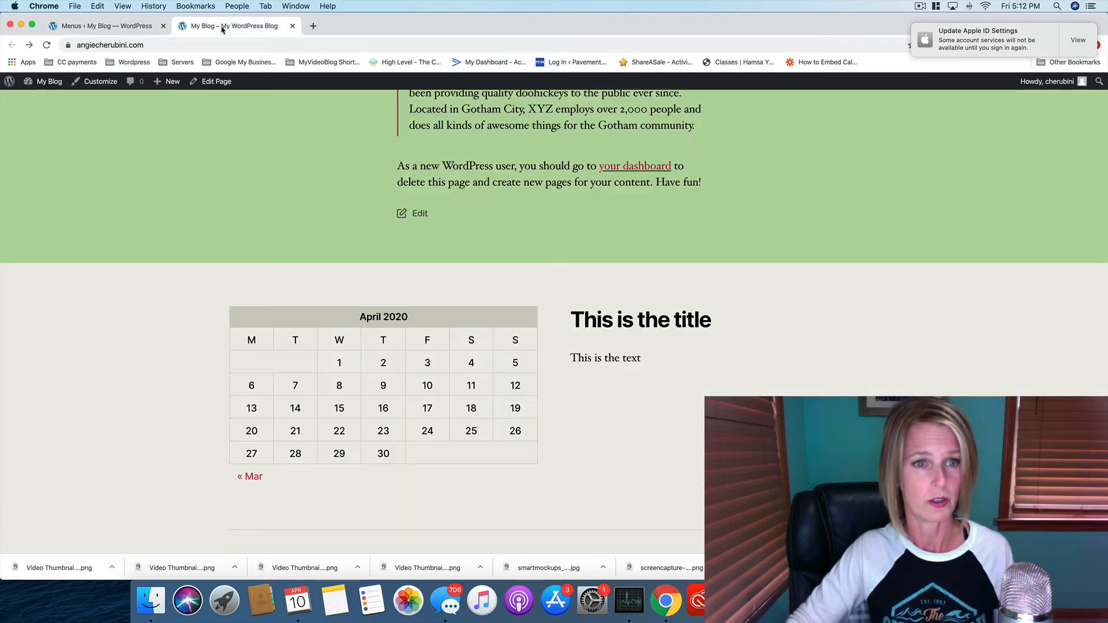
click(46, 45)
scroll(178, 188, up, 10)
click(47, 45)
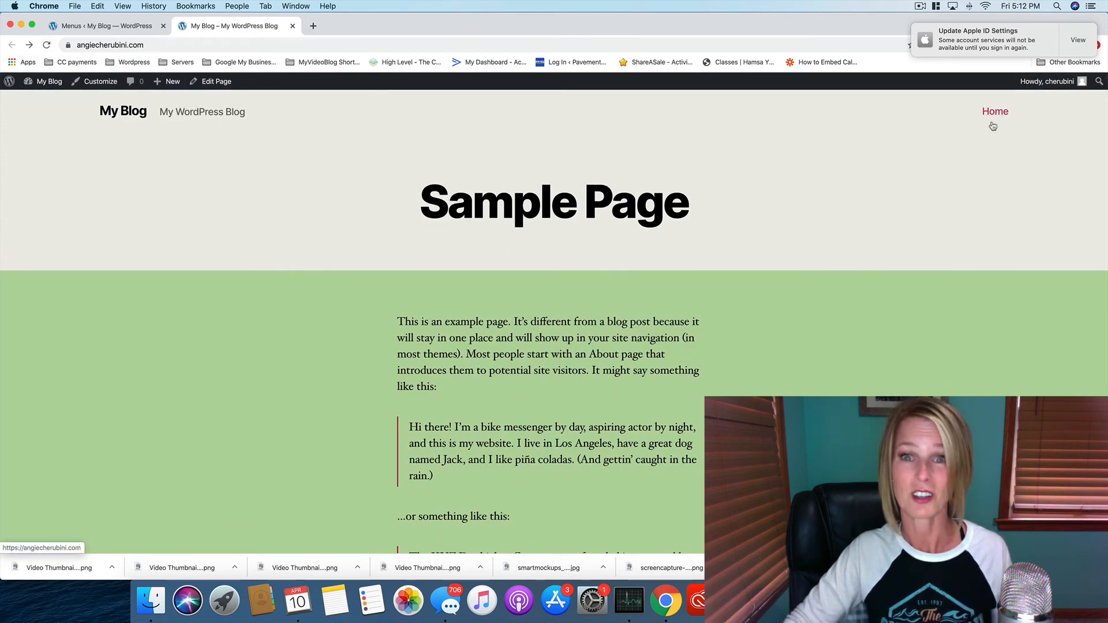
click(998, 115)
scroll(956, 336, down, 10)
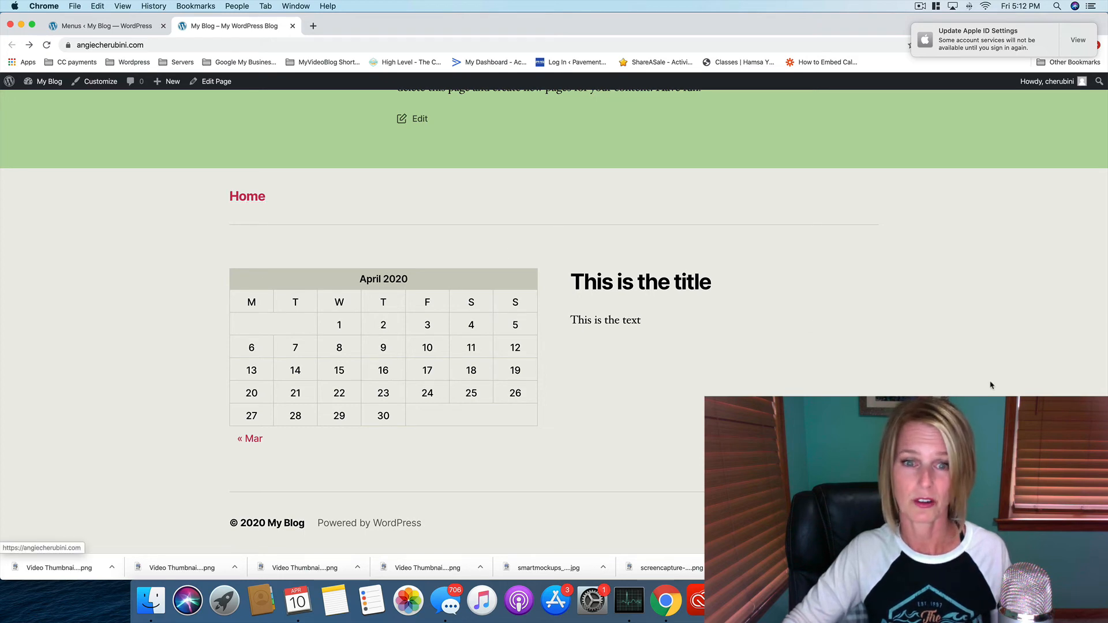
scroll(911, 366, up, 5)
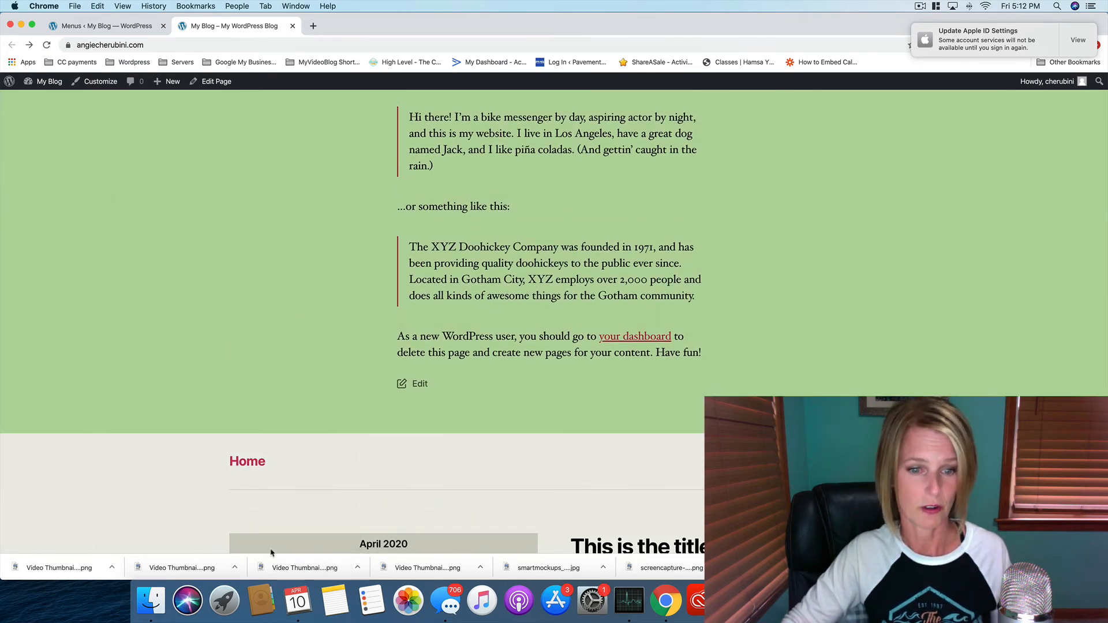
scroll(231, 260, up, 5)
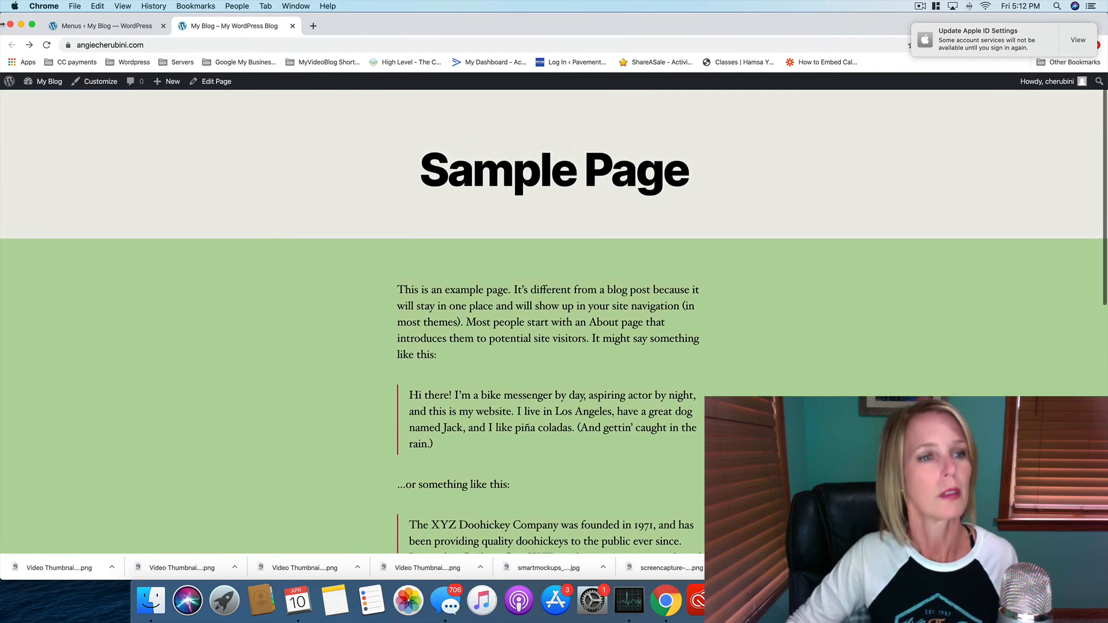
click(93, 31)
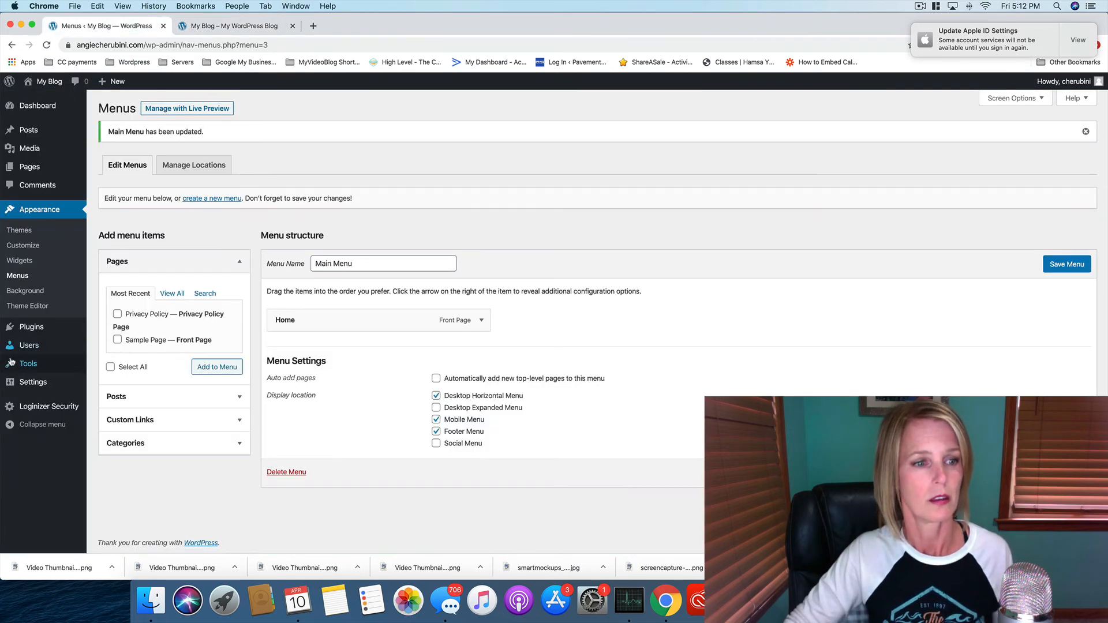
- View the Background Image section of the Customizer and the Theme Editor's warning, leaving both without making changes
click(23, 296)
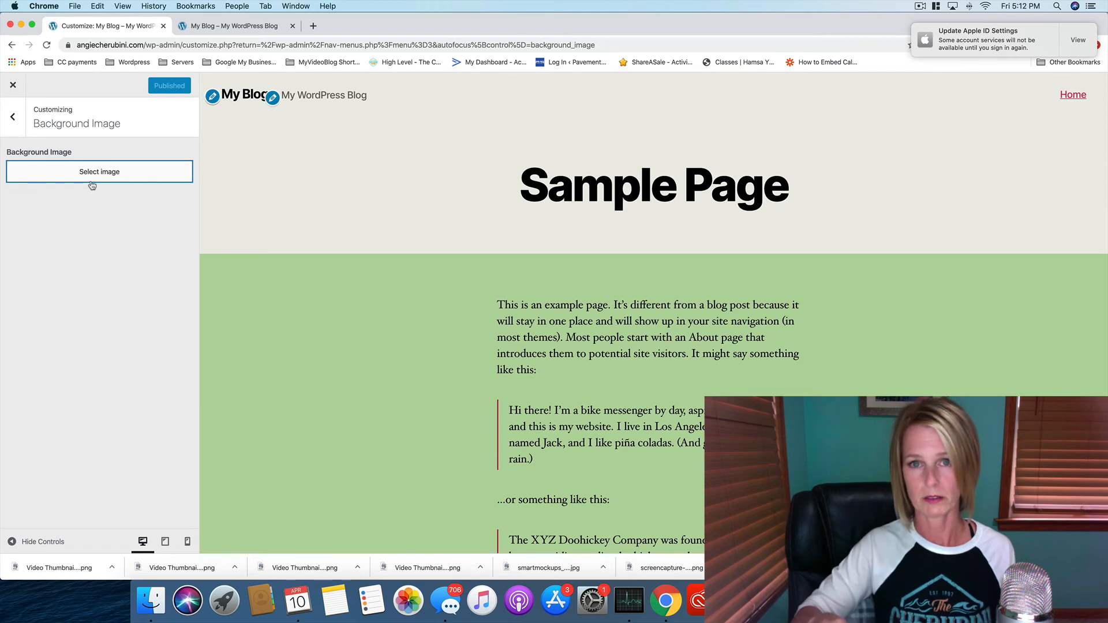
click(14, 117)
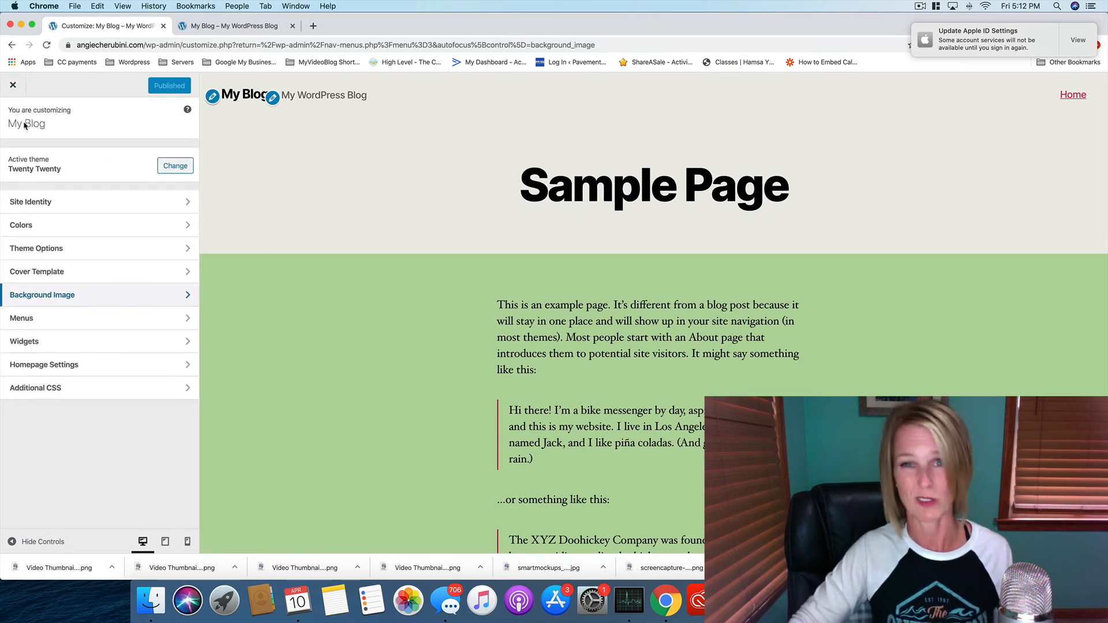
click(14, 86)
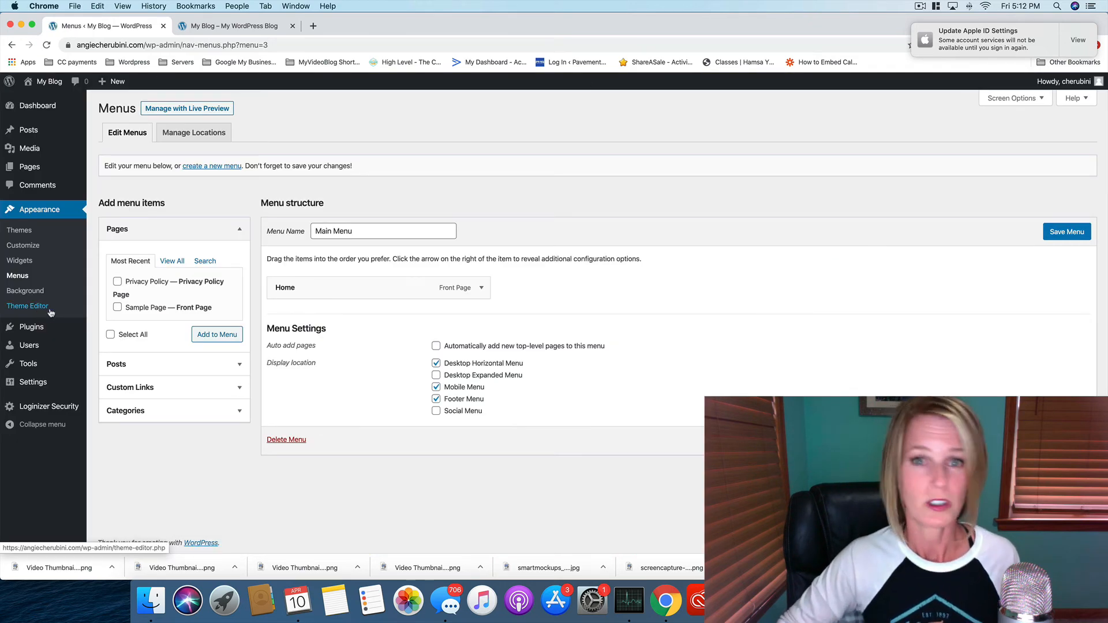
click(13, 307)
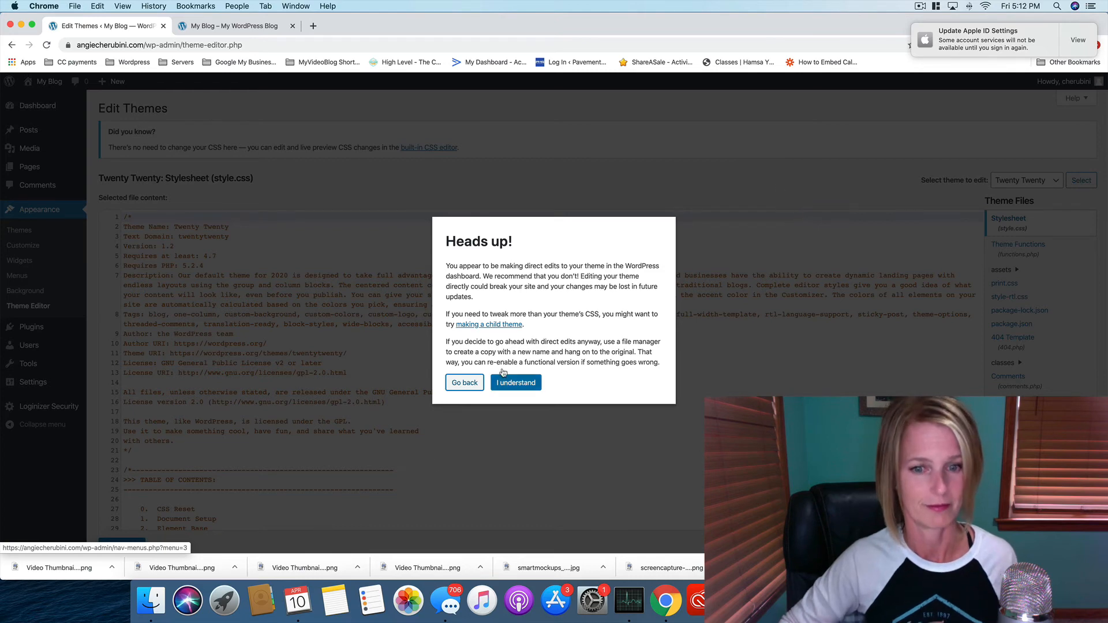
click(471, 385)
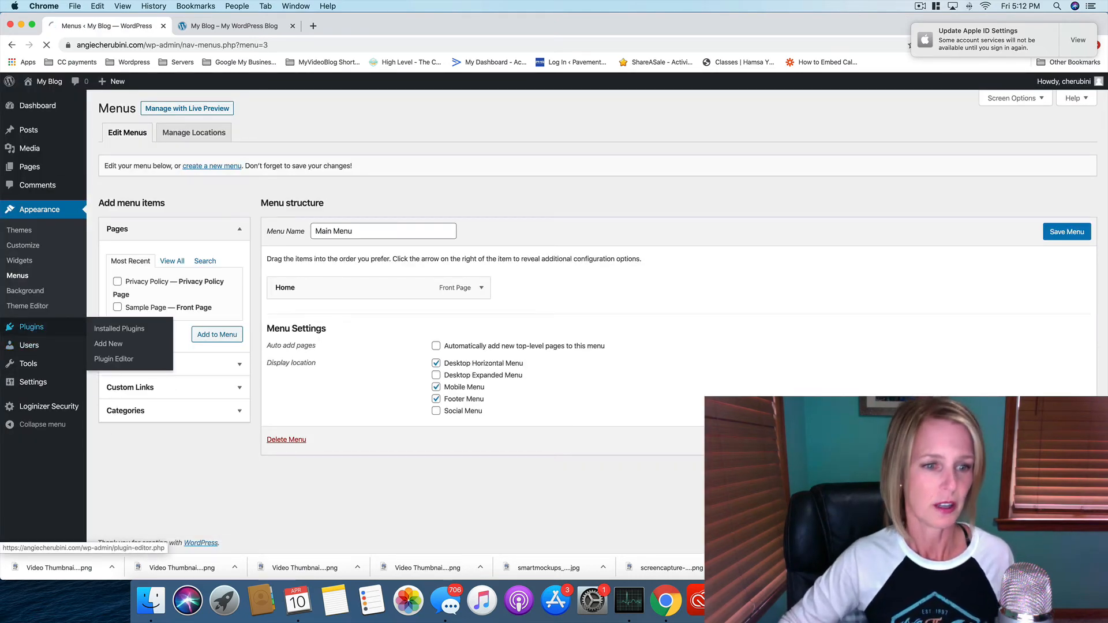
- Review the installed plugins, and search the available plugins for "images" and browse the results
click(30, 326)
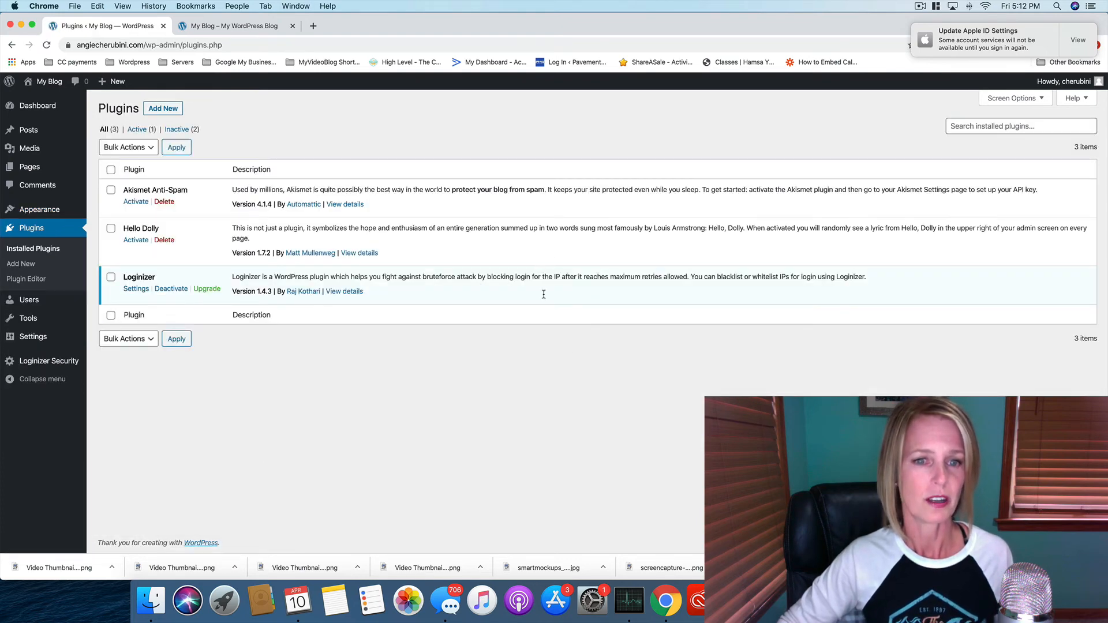
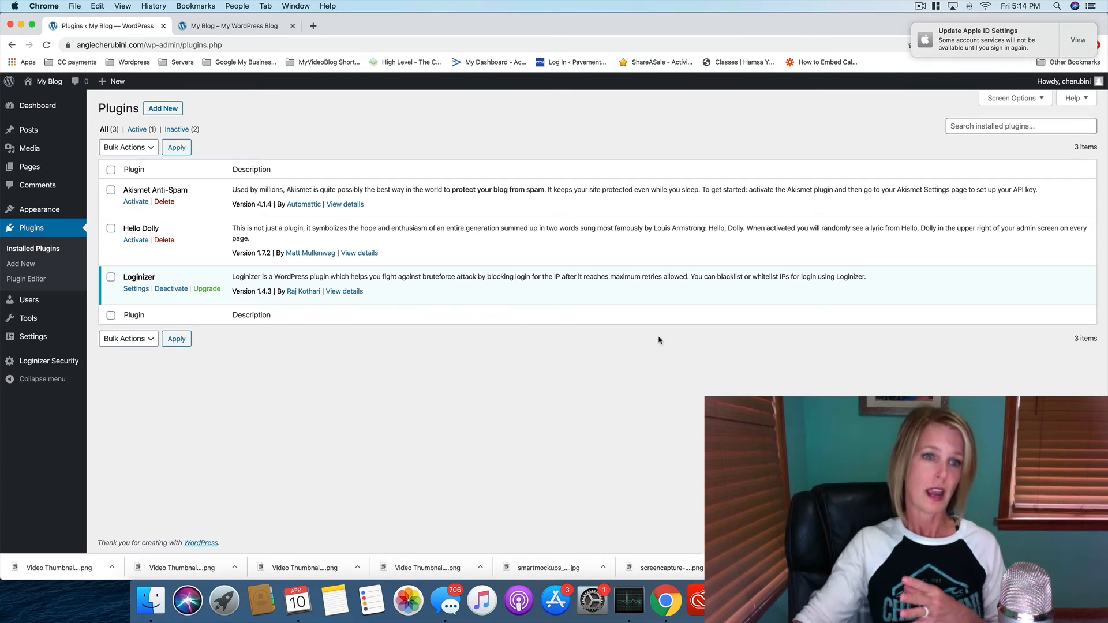
click(163, 109)
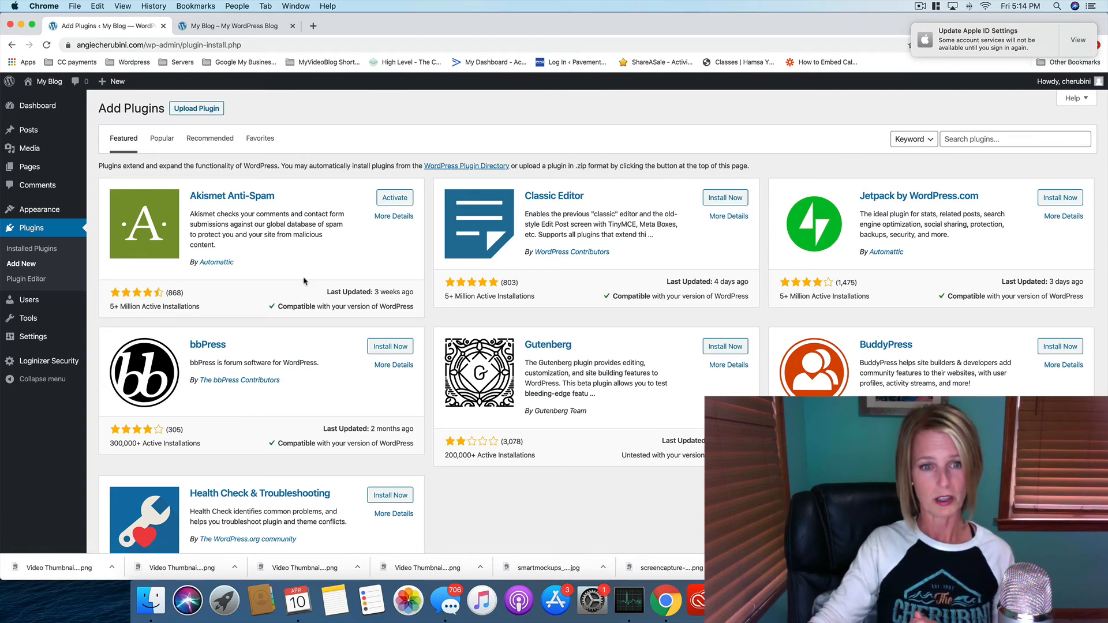
click(977, 141)
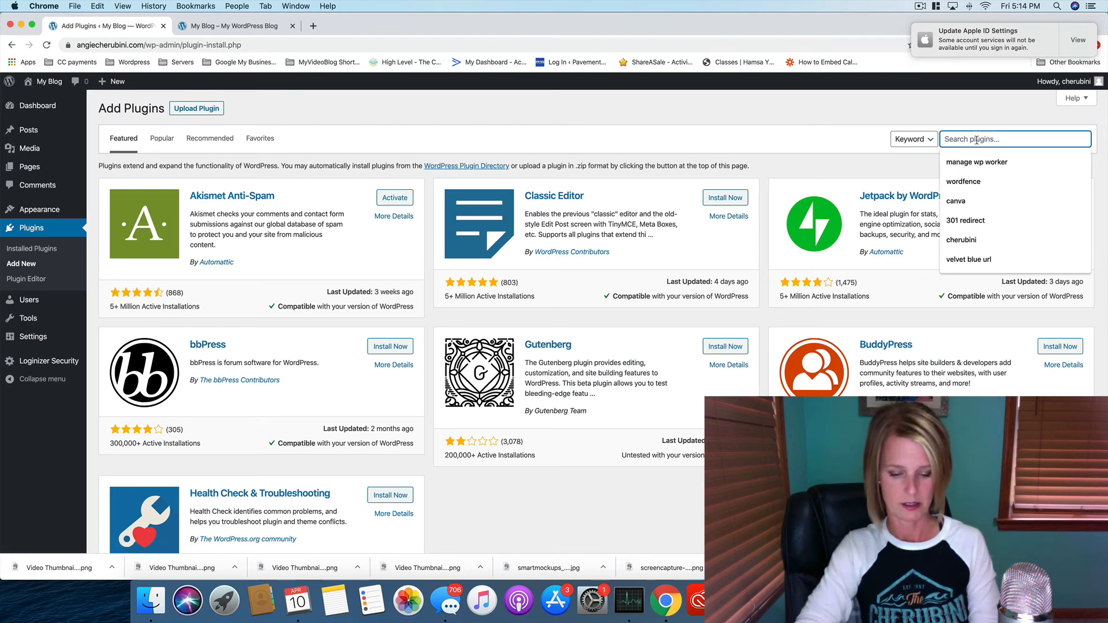
text(images)
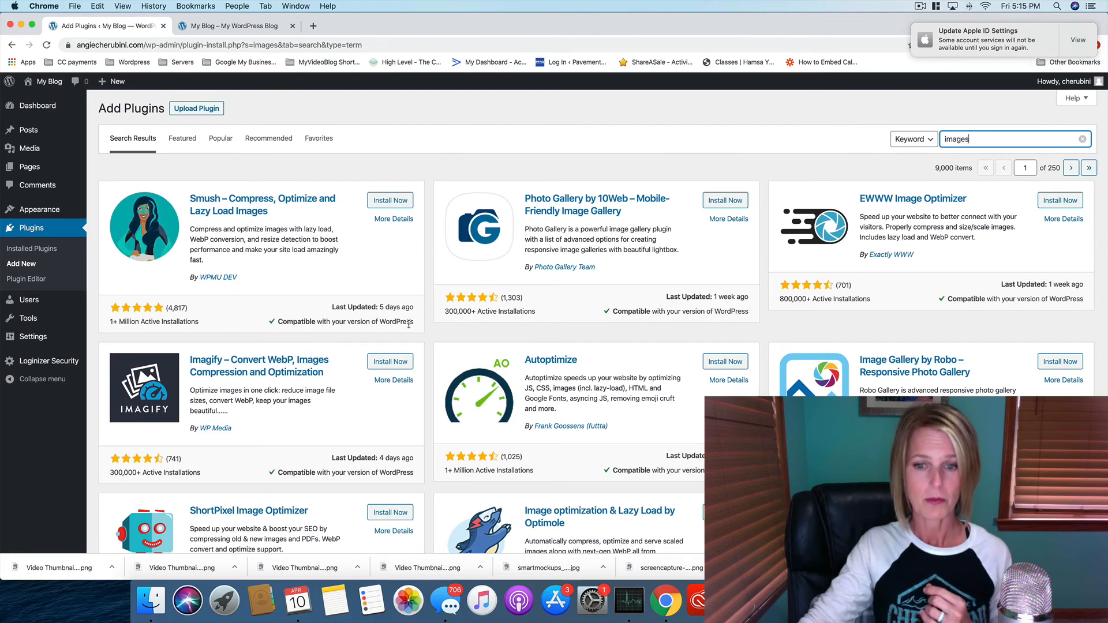
scroll(346, 333, down, 10)
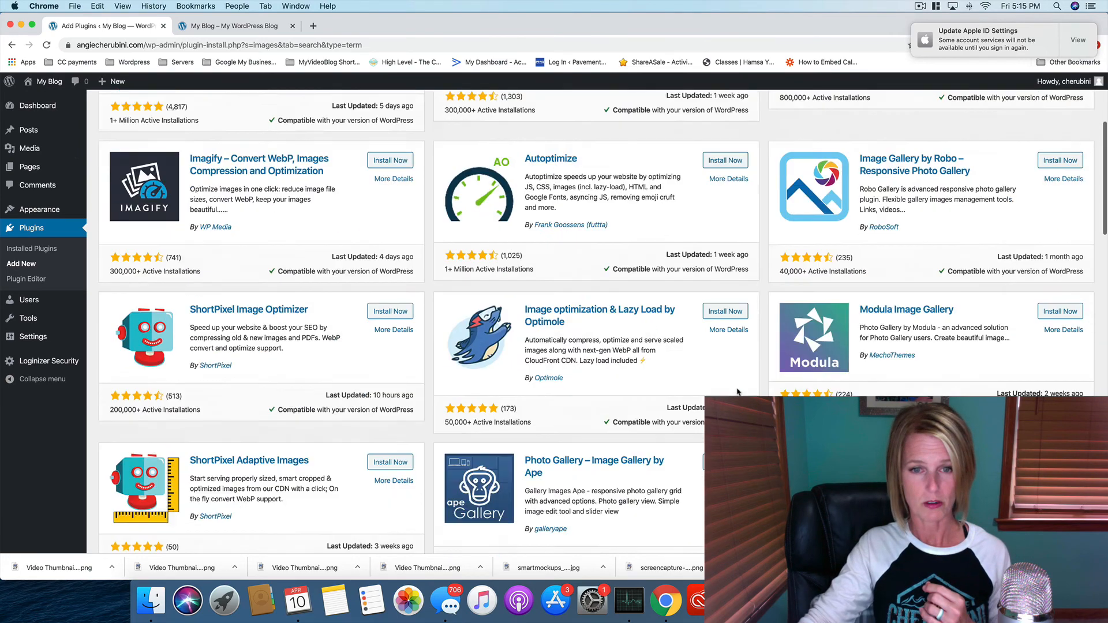
scroll(720, 281, down, 5)
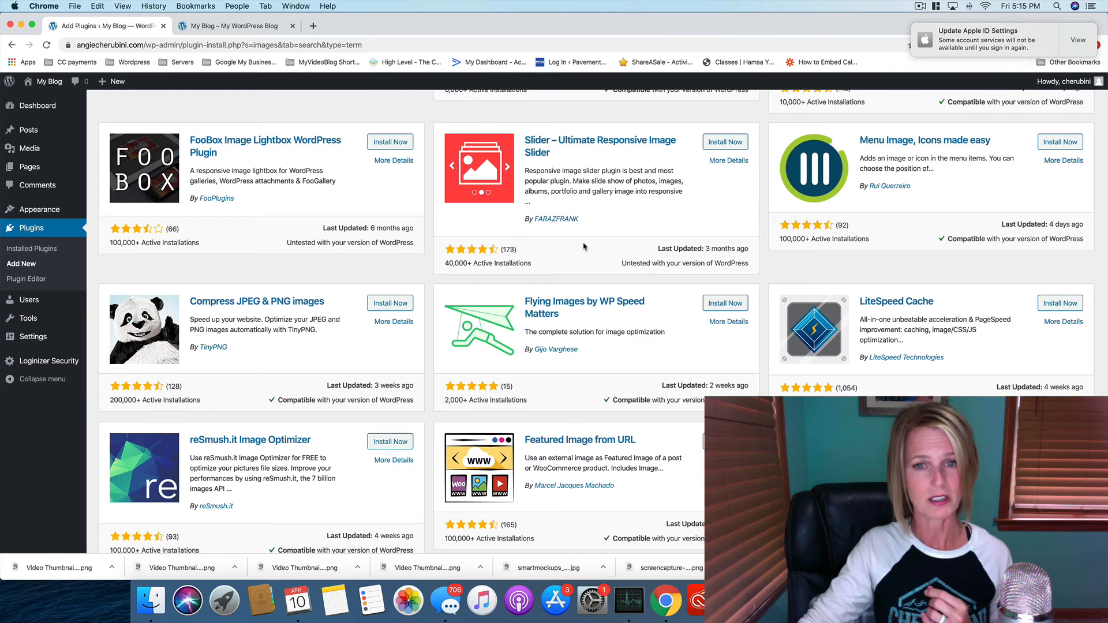
scroll(586, 250, up, 10)
scroll(605, 279, up, 3)
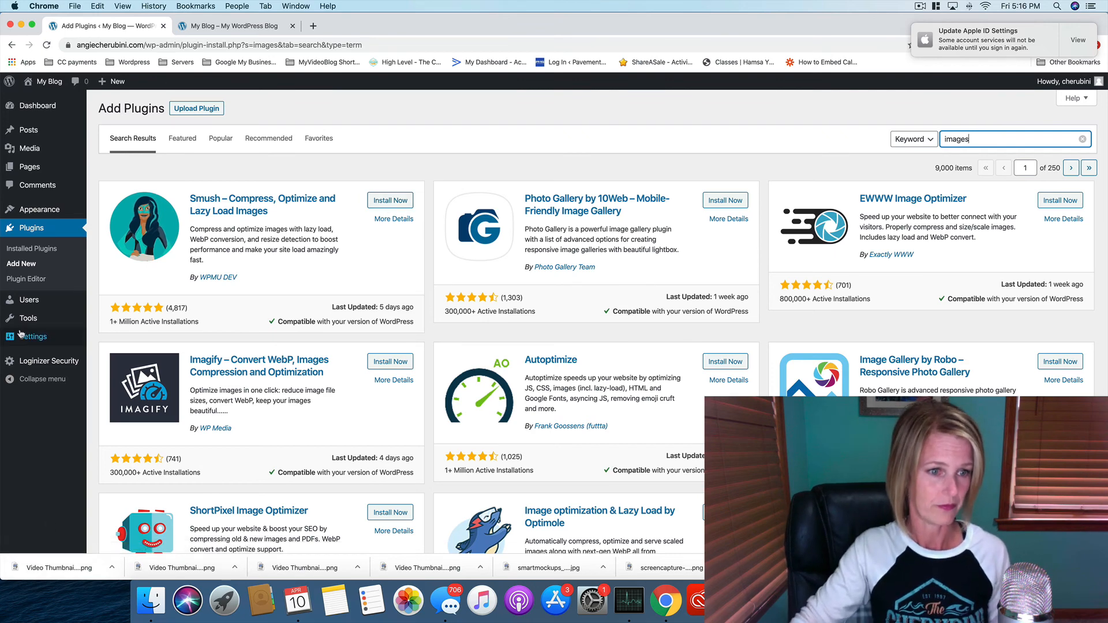
- Open the administrator's profile from the full users list and examine its personal options, name and contact fields
mouse_move(27, 304)
click(111, 302)
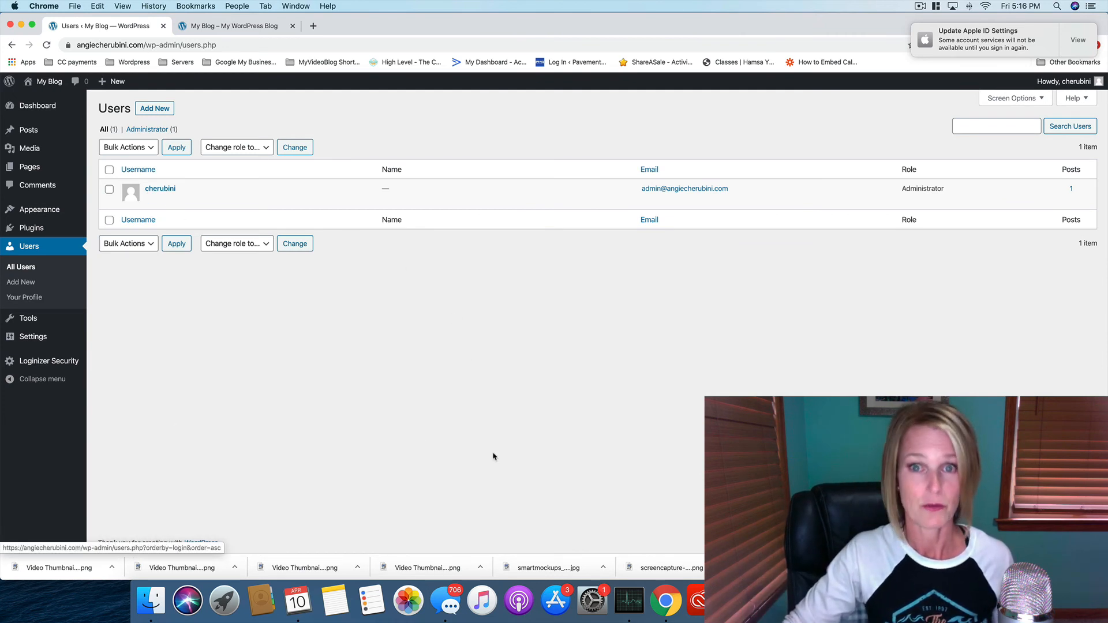
click(160, 189)
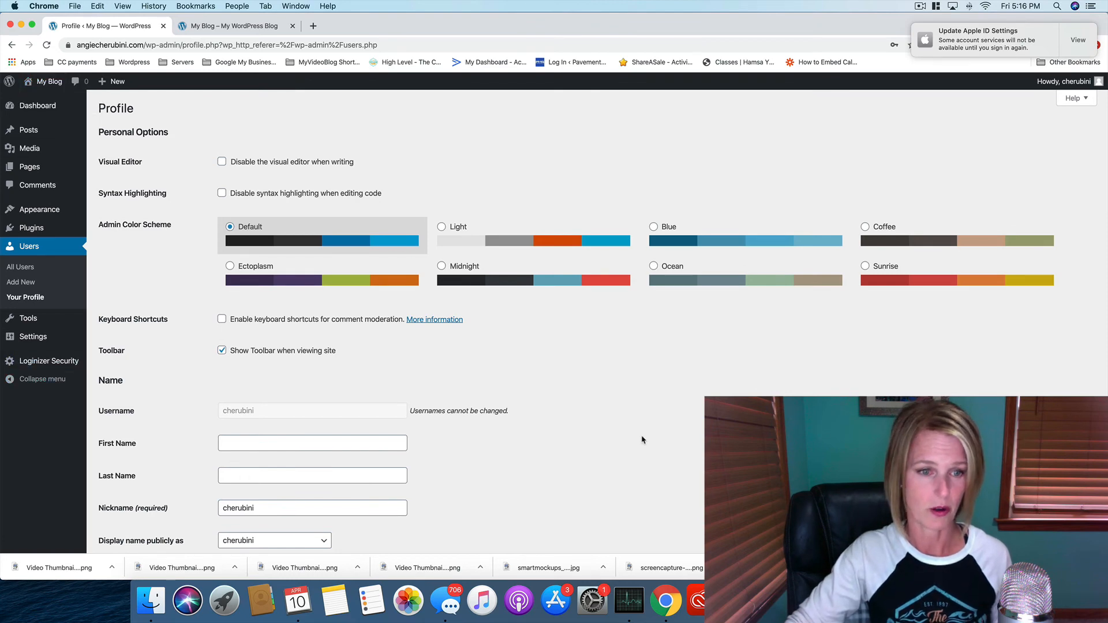
scroll(598, 322, down, 5)
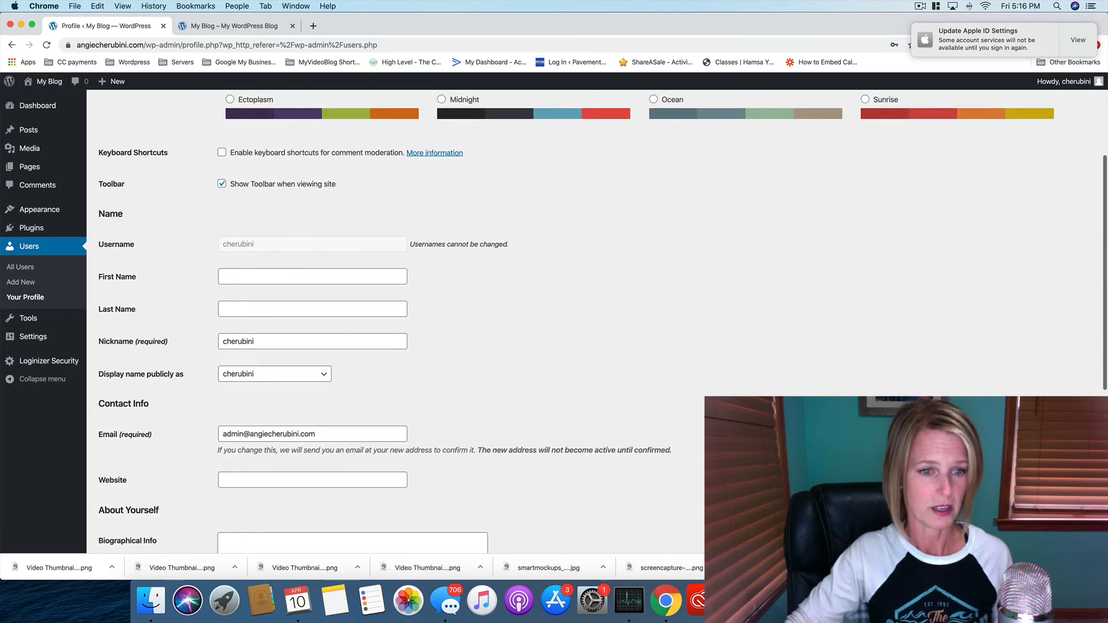
scroll(598, 322, down, 1)
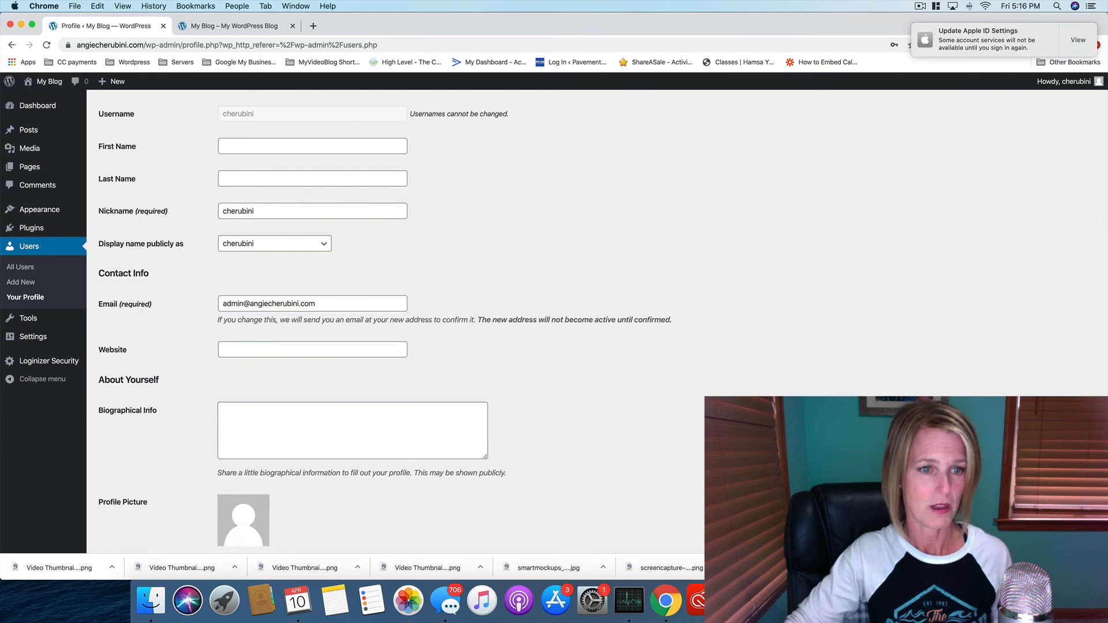
scroll(598, 322, up, 3)
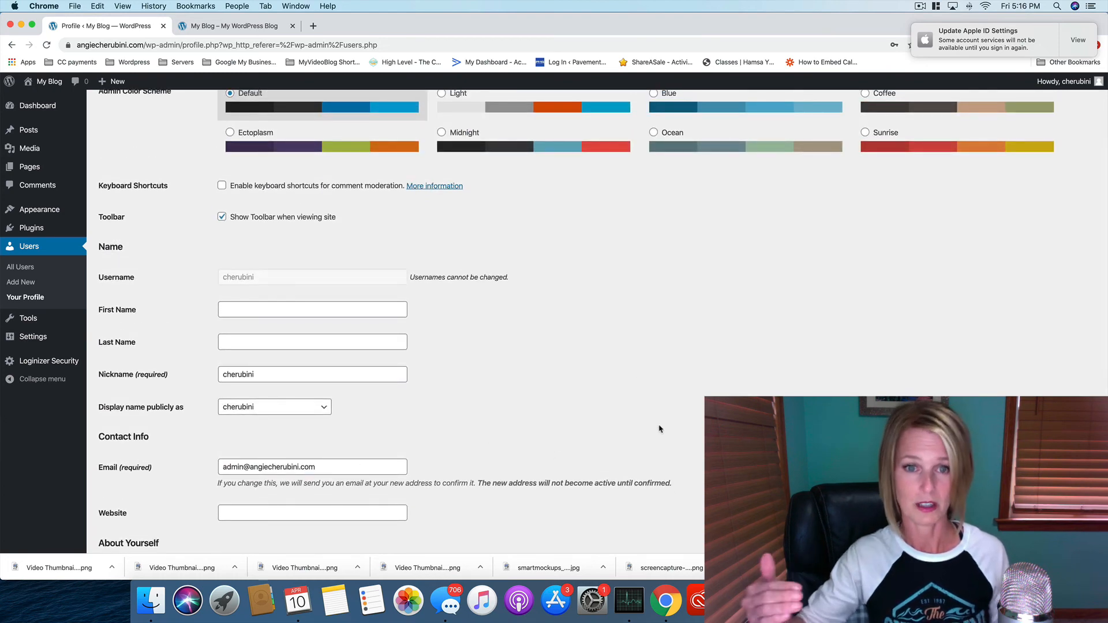
- Examine the rest of the profile page, including the biographical info, profile picture and account management sections
scroll(660, 429, down, 6)
scroll(659, 429, down, 2)
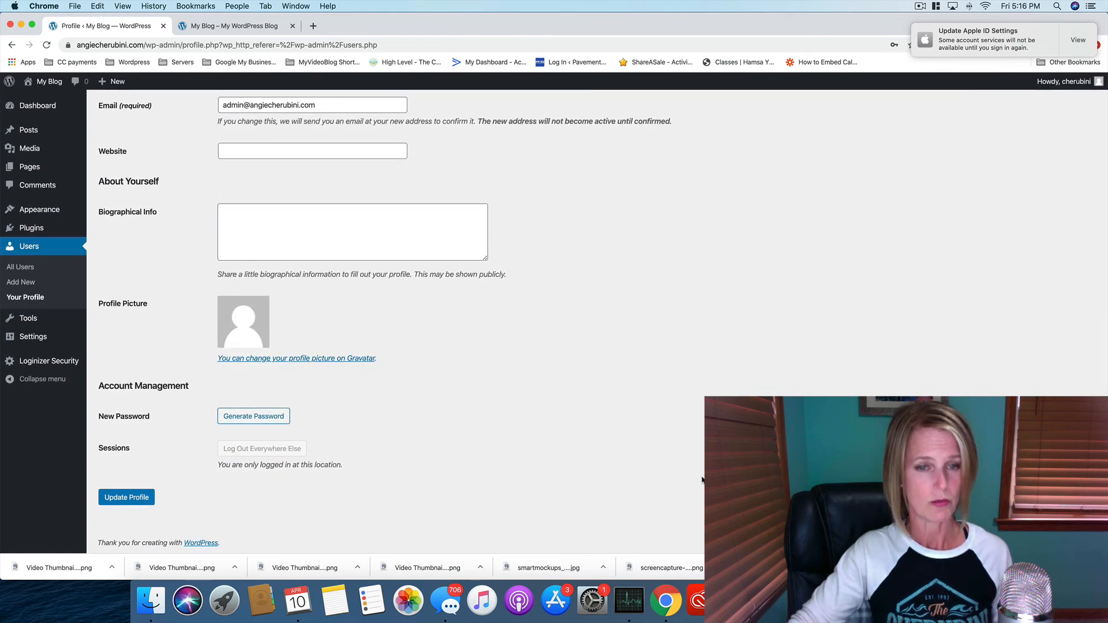
scroll(317, 386, up, 6)
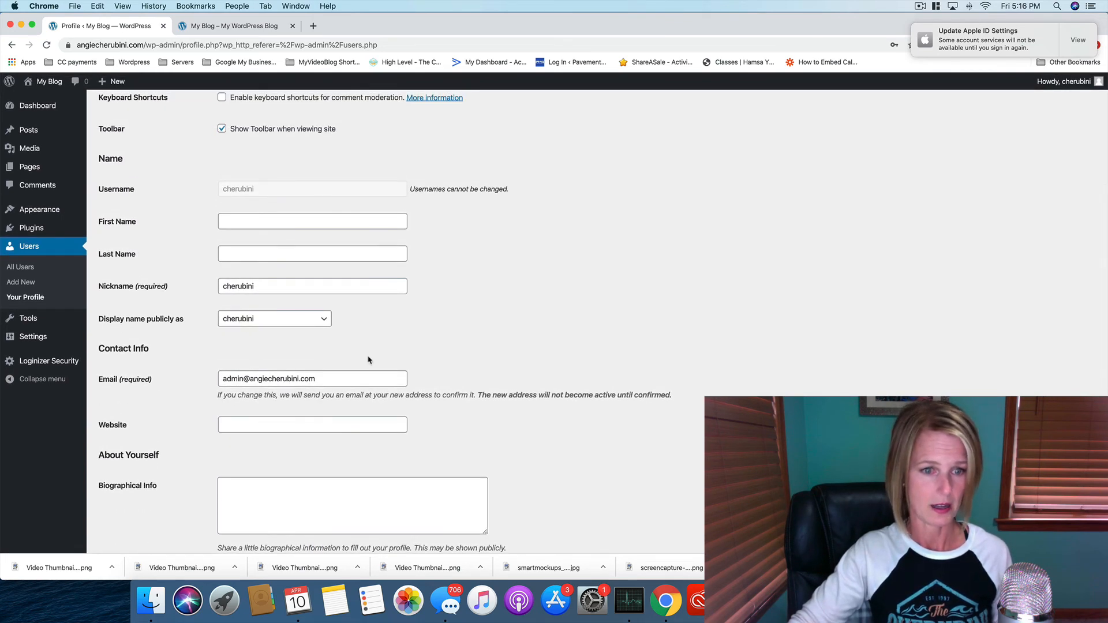
scroll(470, 384, up, 5)
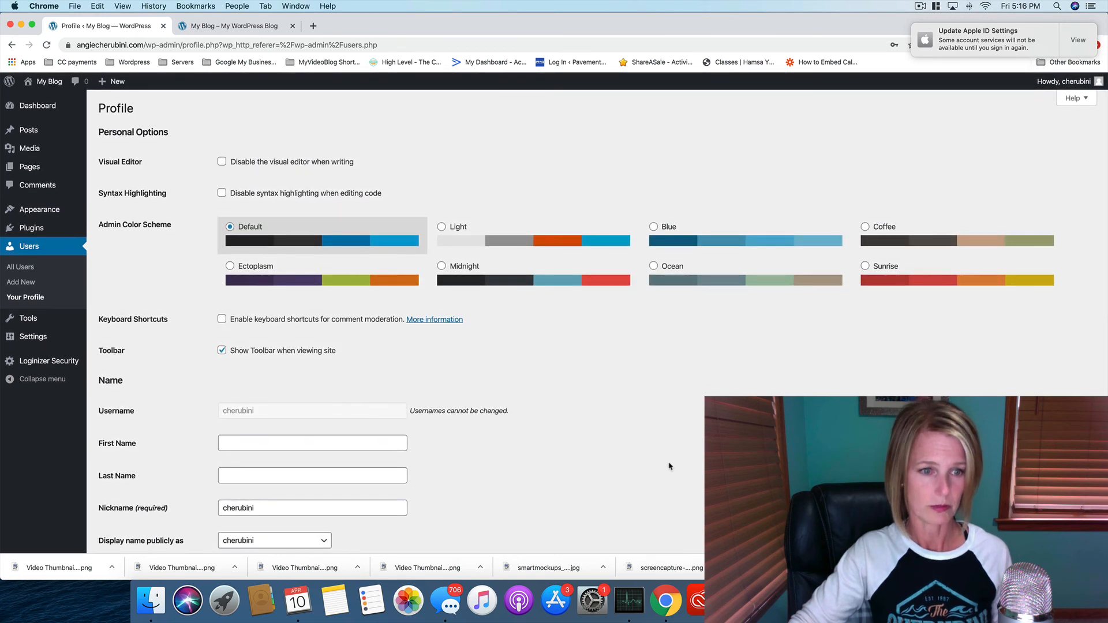
- Open the form for adding a new user and view the available roles, leaving Subscriber selected
click(23, 283)
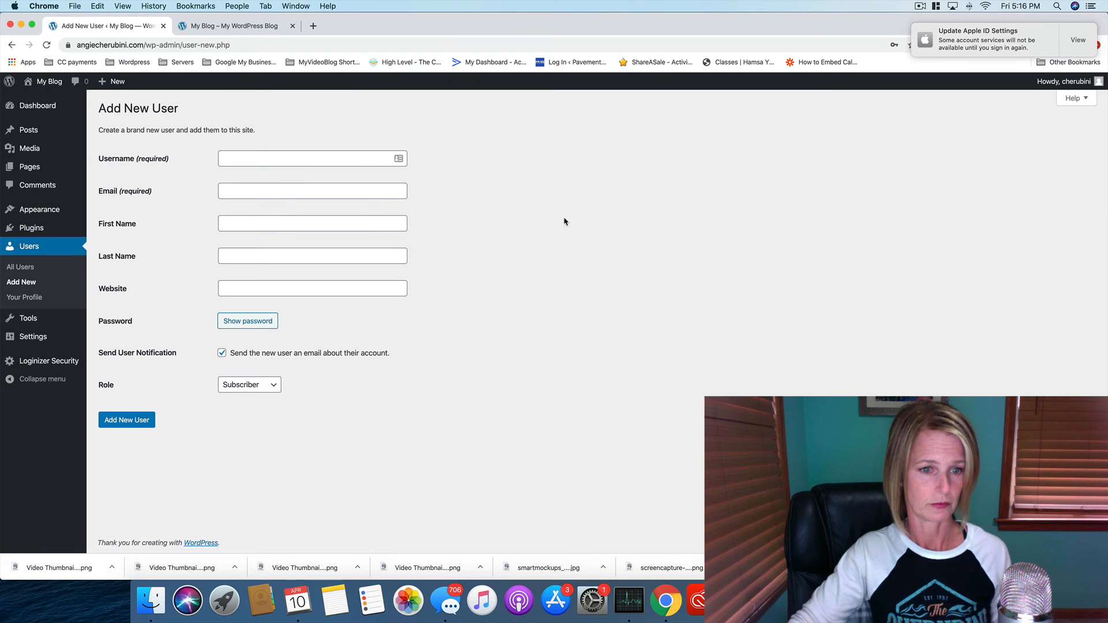
click(274, 392)
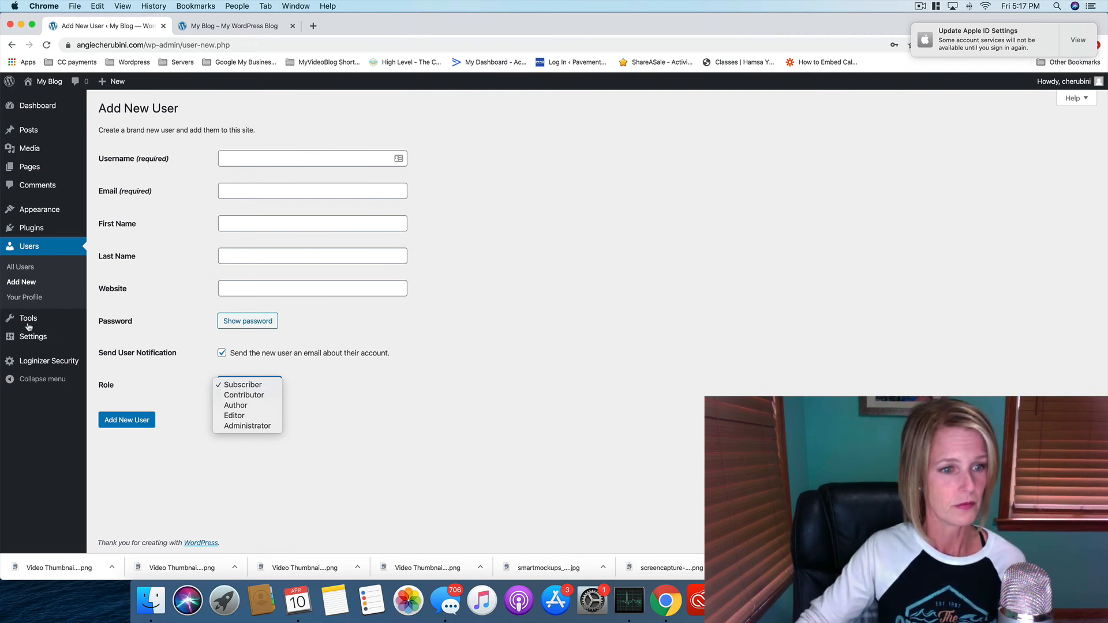
click(144, 368)
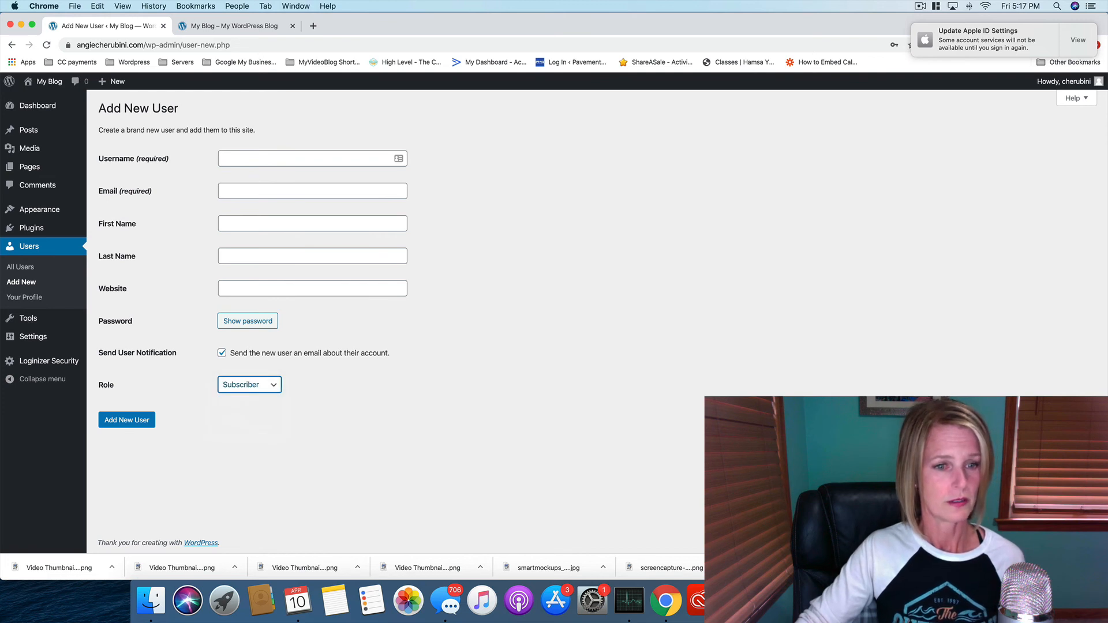
- Review the General Settings, view the New User Default Role options while keeping Subscriber, and save the settings
mouse_move(30, 319)
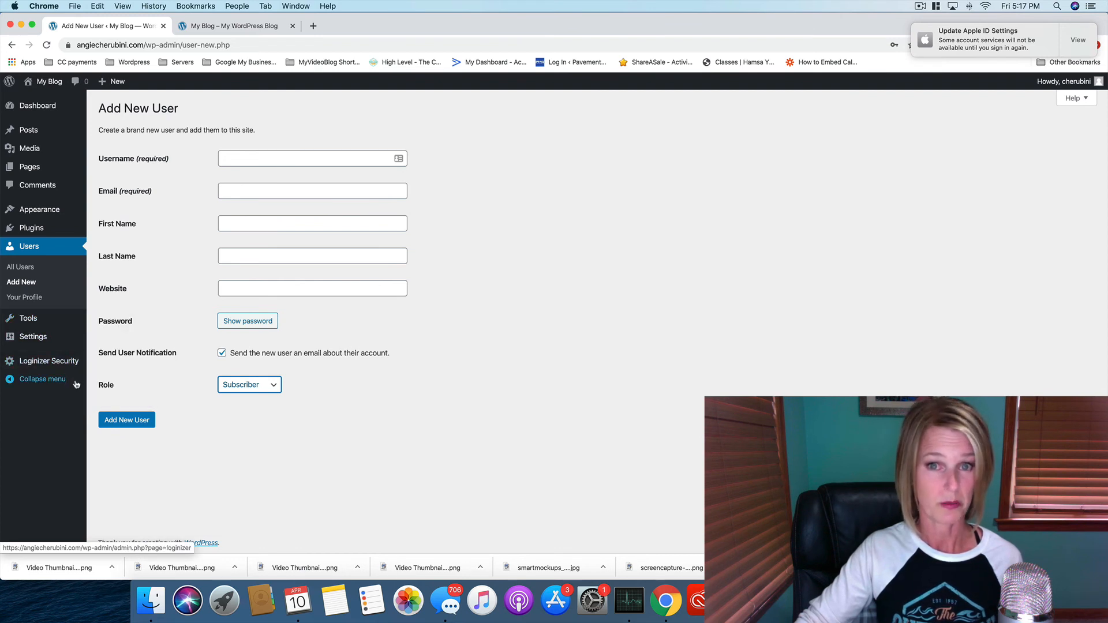
mouse_move(23, 341)
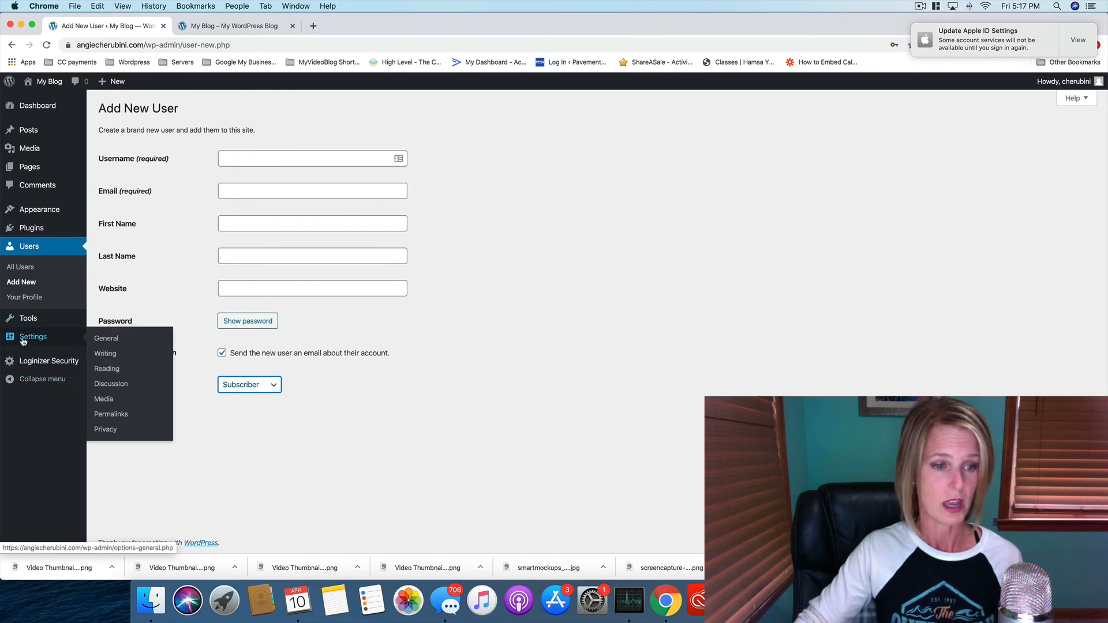
click(106, 339)
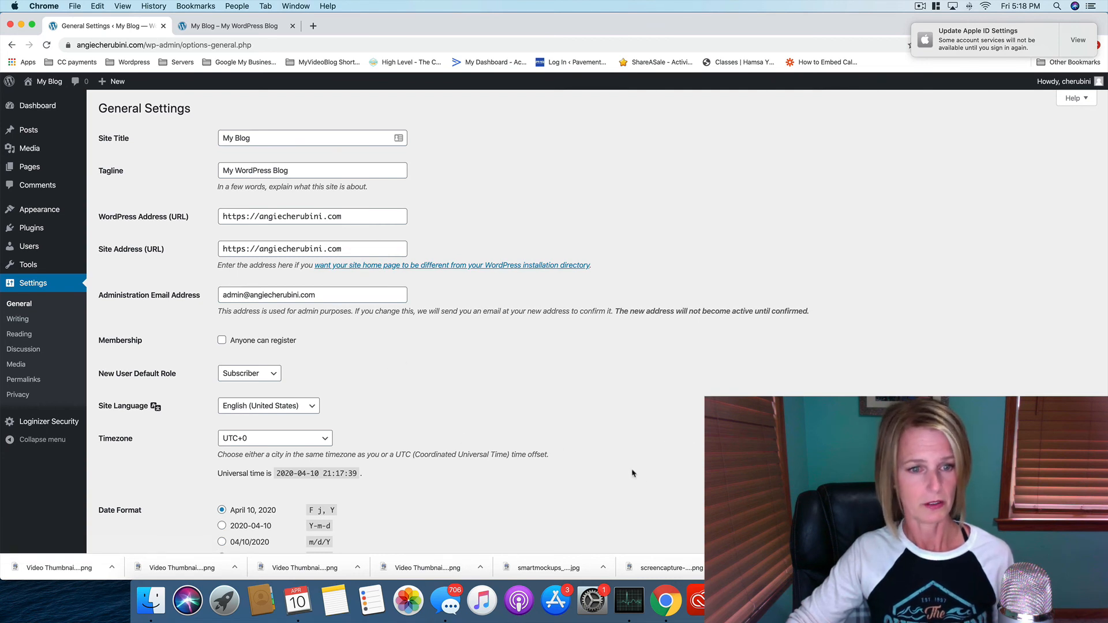
scroll(614, 455, down, 4)
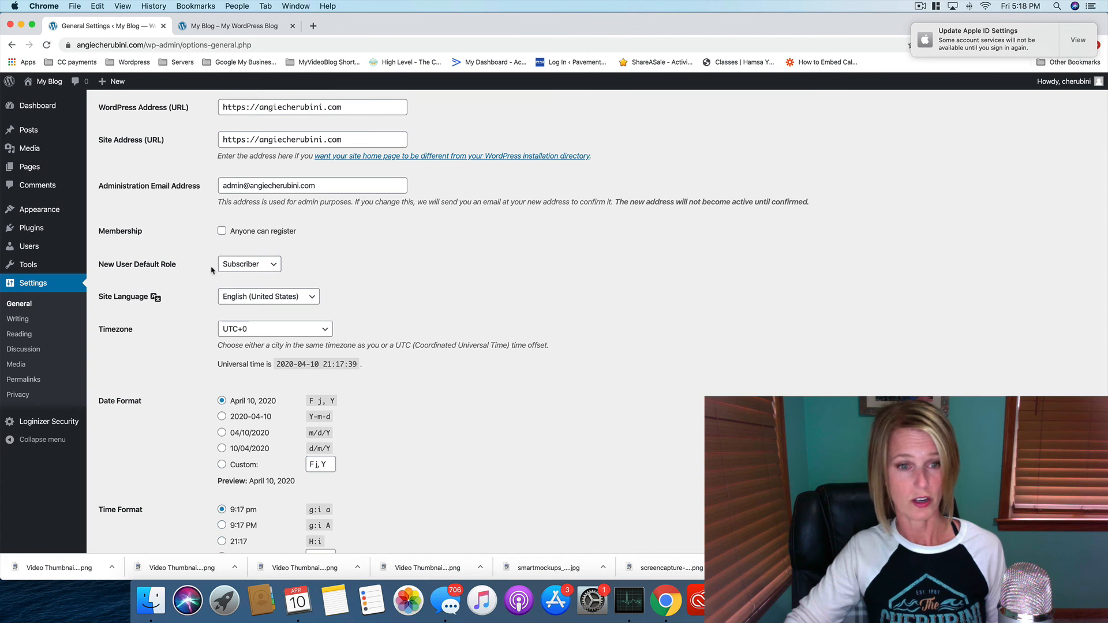
click(277, 268)
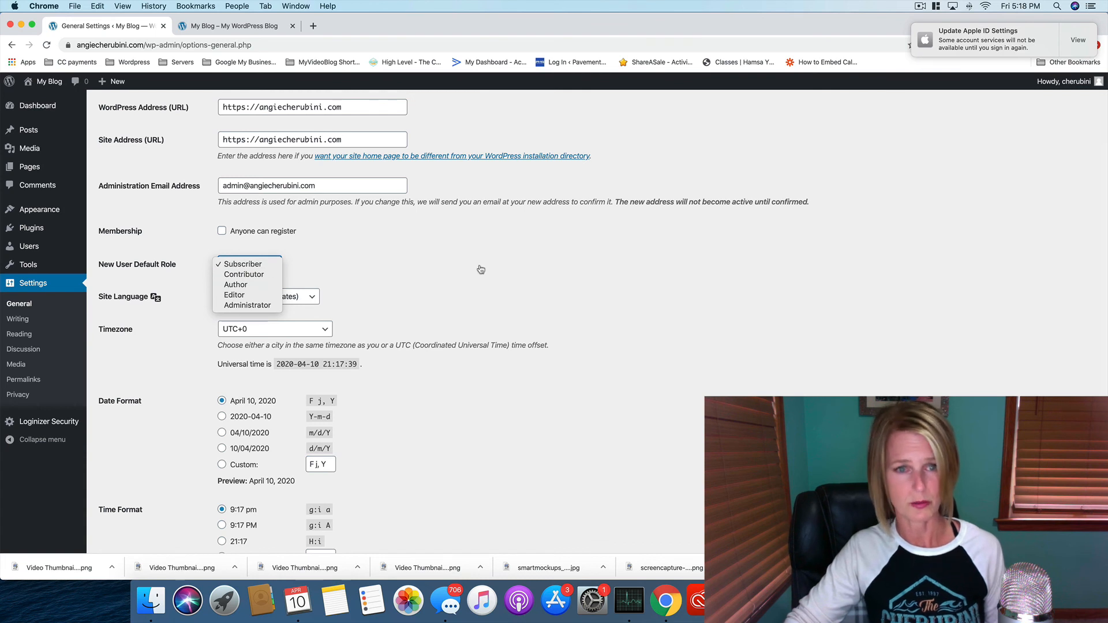
click(534, 269)
scroll(508, 446, down, 5)
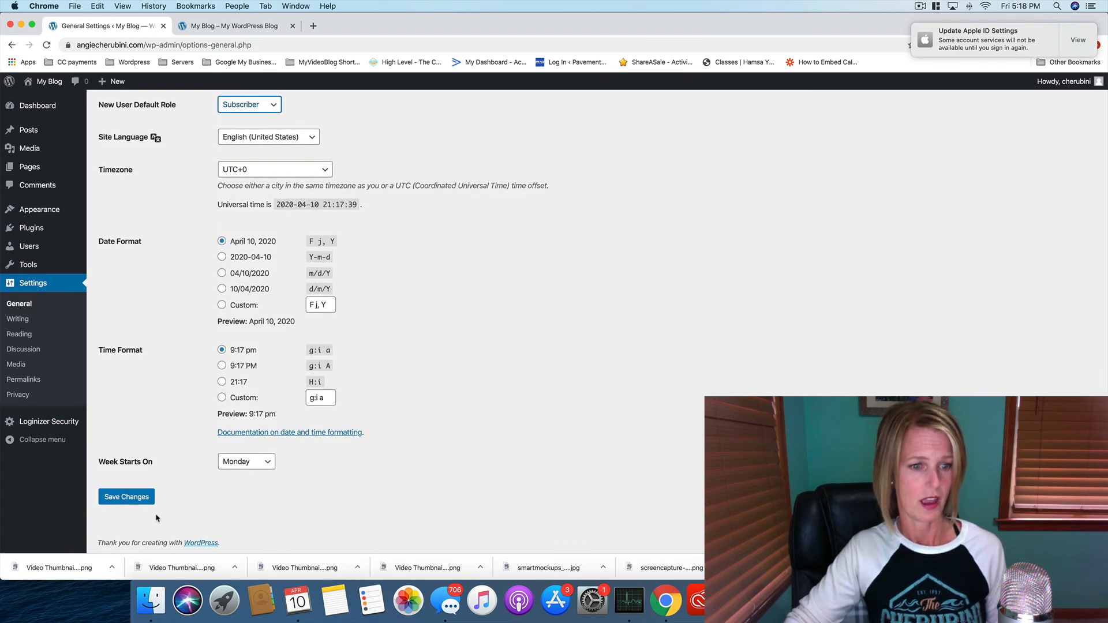
click(133, 499)
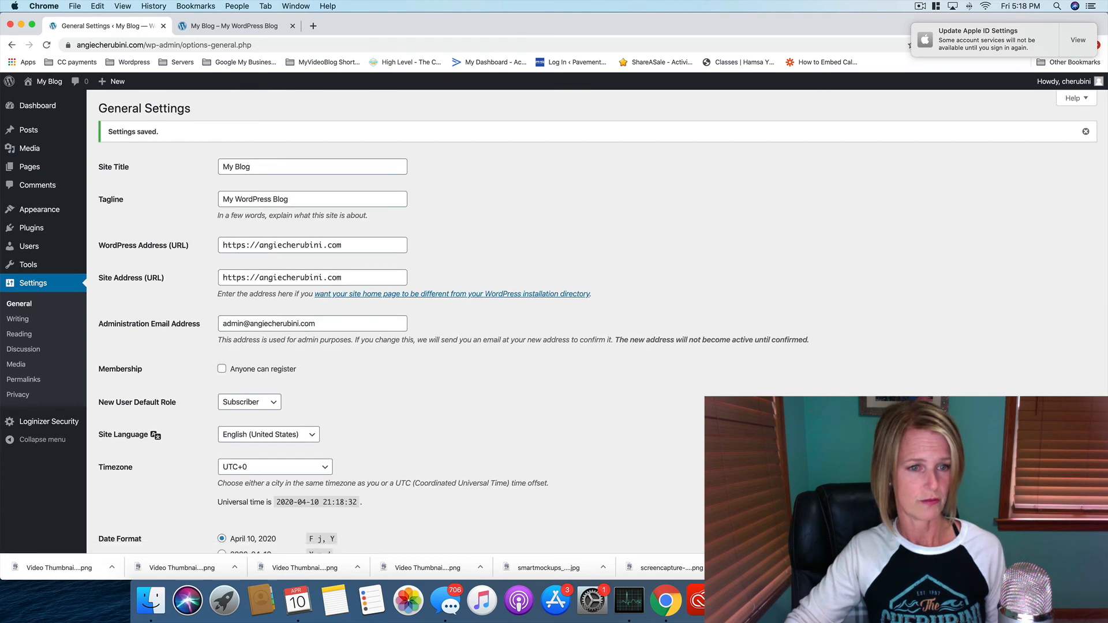
- View the Writing Settings and the Reading Settings, checking the static homepage choices and keeping Sample Page
click(18, 320)
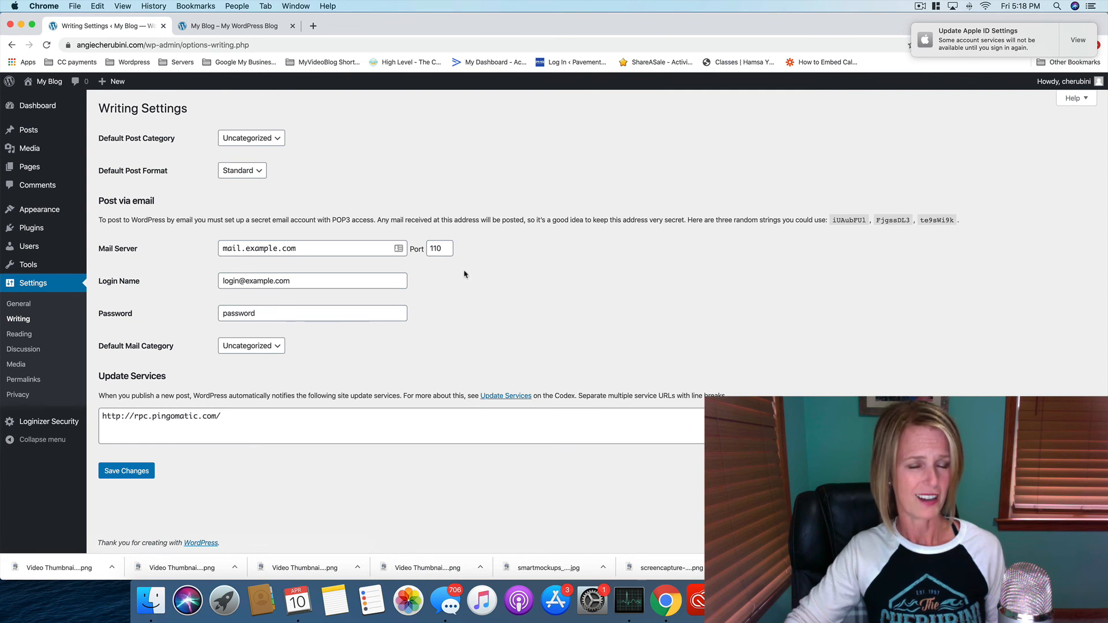
click(20, 335)
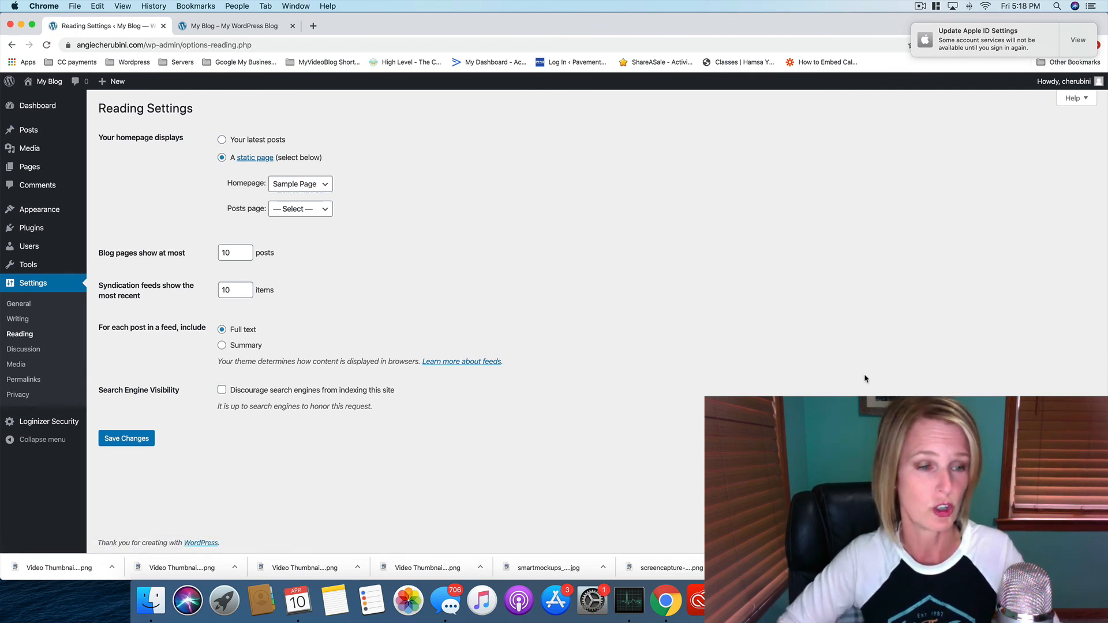
mouse_move(22, 215)
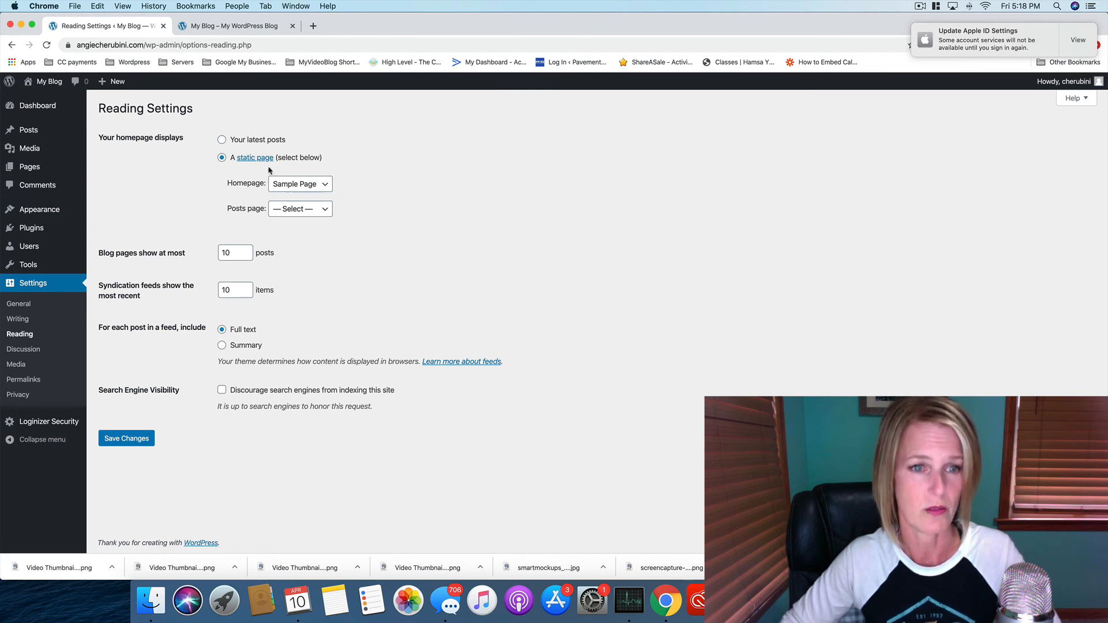
click(312, 187)
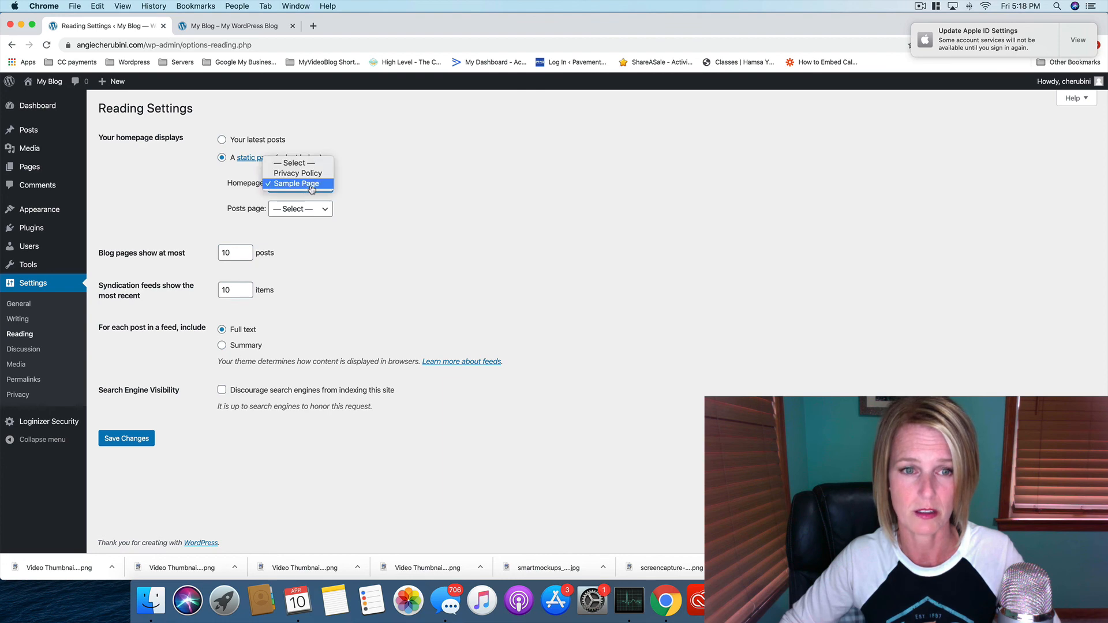
click(312, 185)
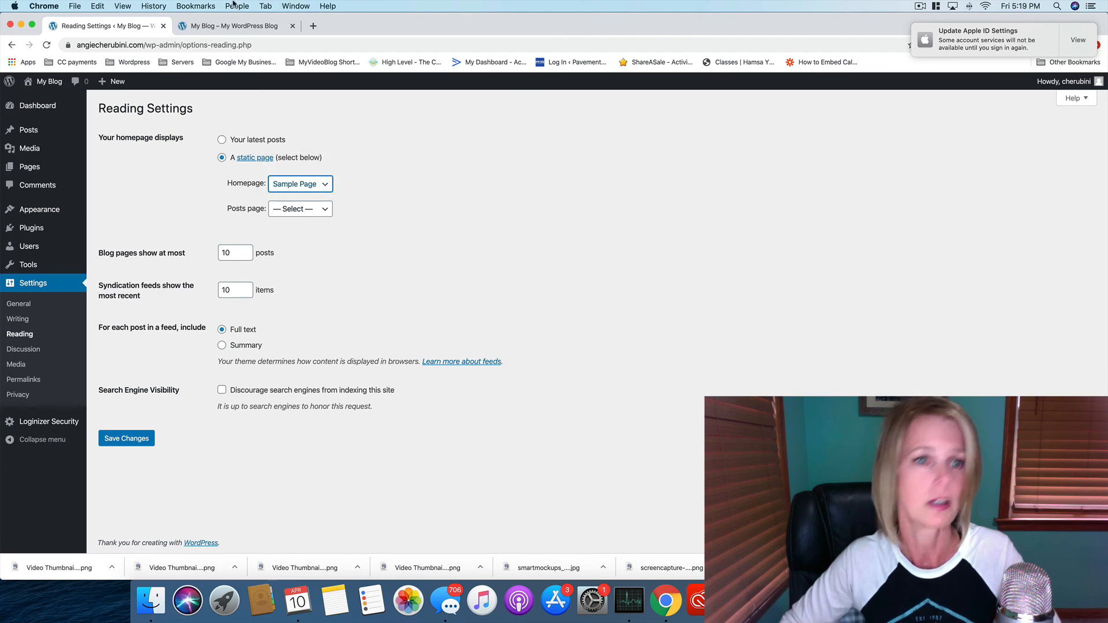
- Reload the live site to check its static homepage, and return to the Reading Settings
click(231, 25)
click(48, 45)
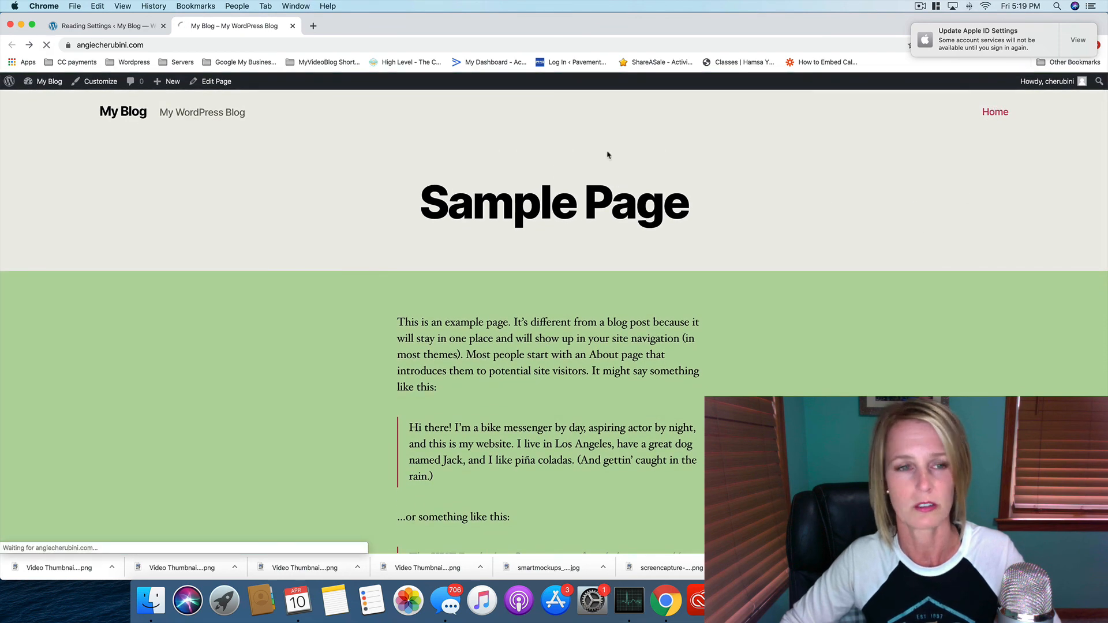
click(79, 27)
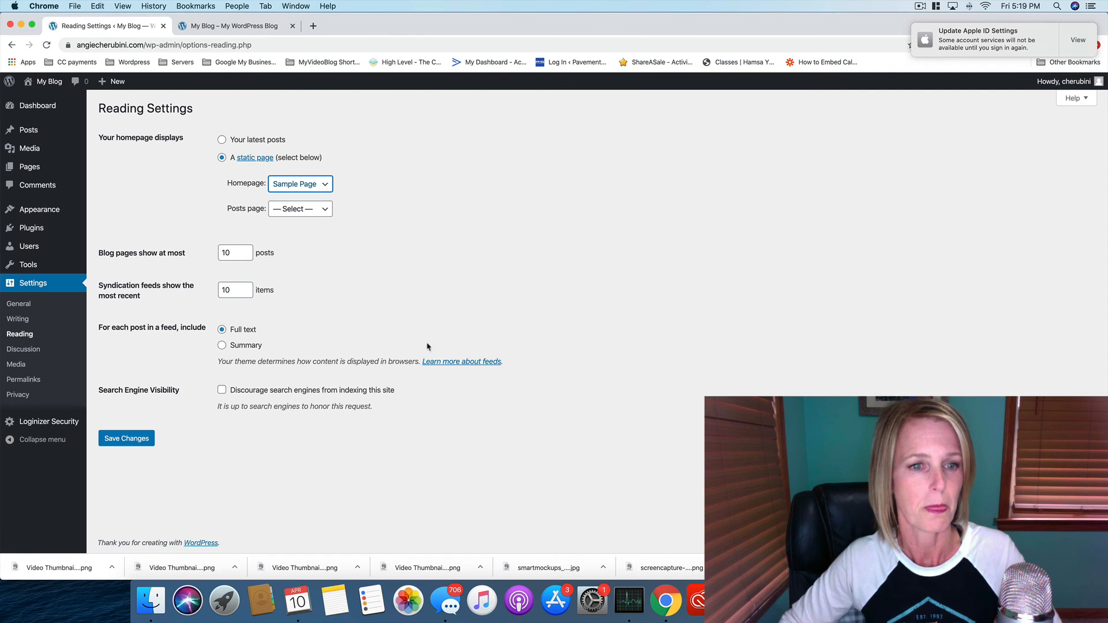
- Set the homepage to display the latest posts and save the Reading Settings
click(291, 188)
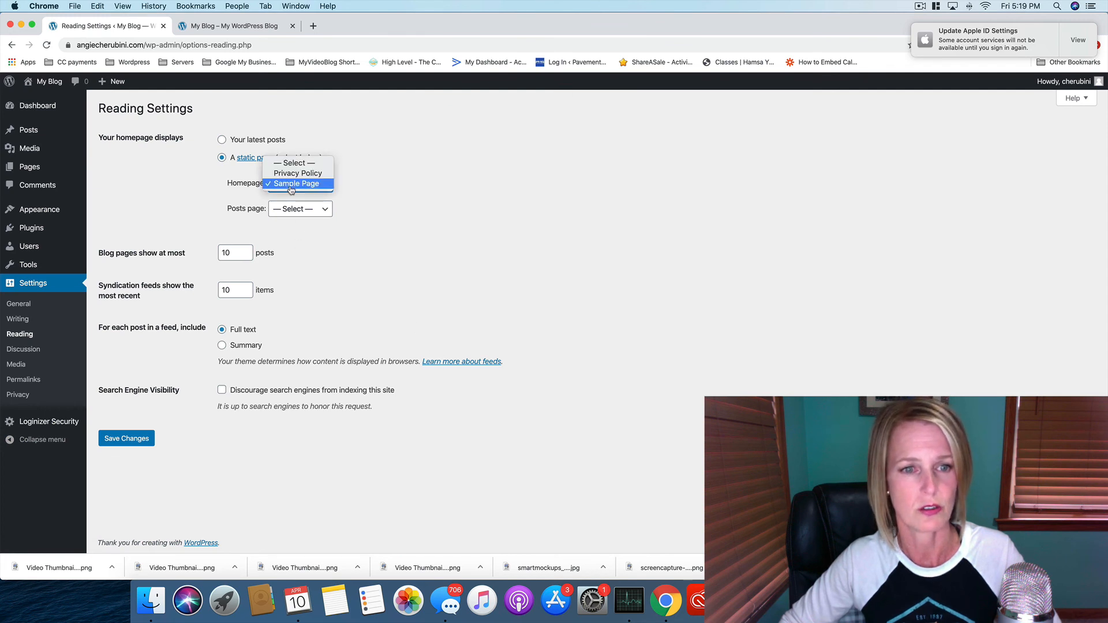
click(223, 144)
click(222, 142)
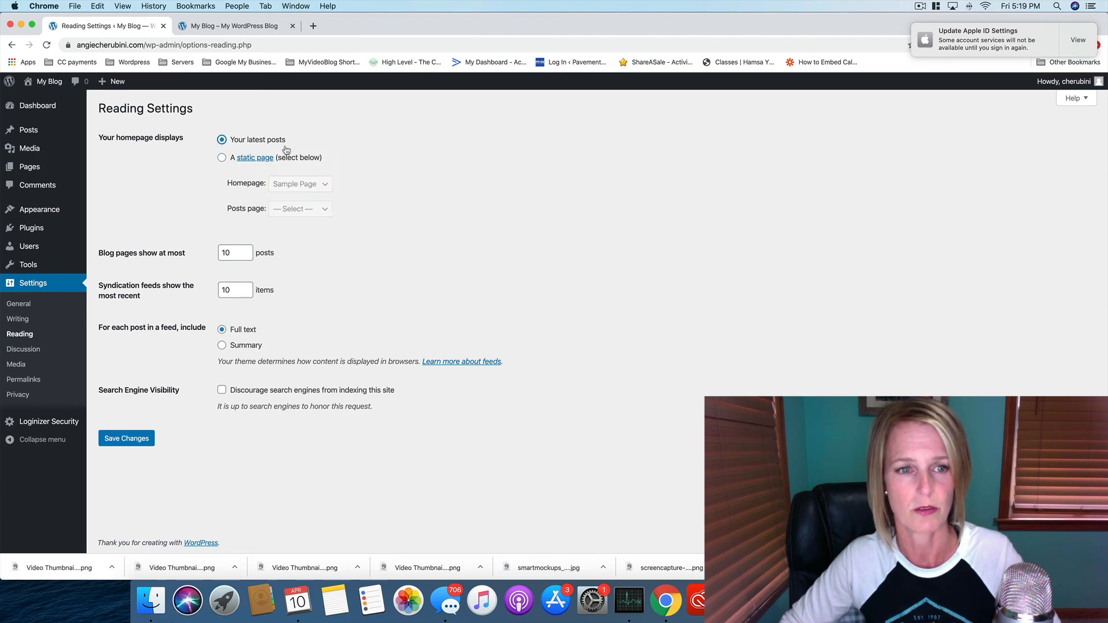
click(126, 439)
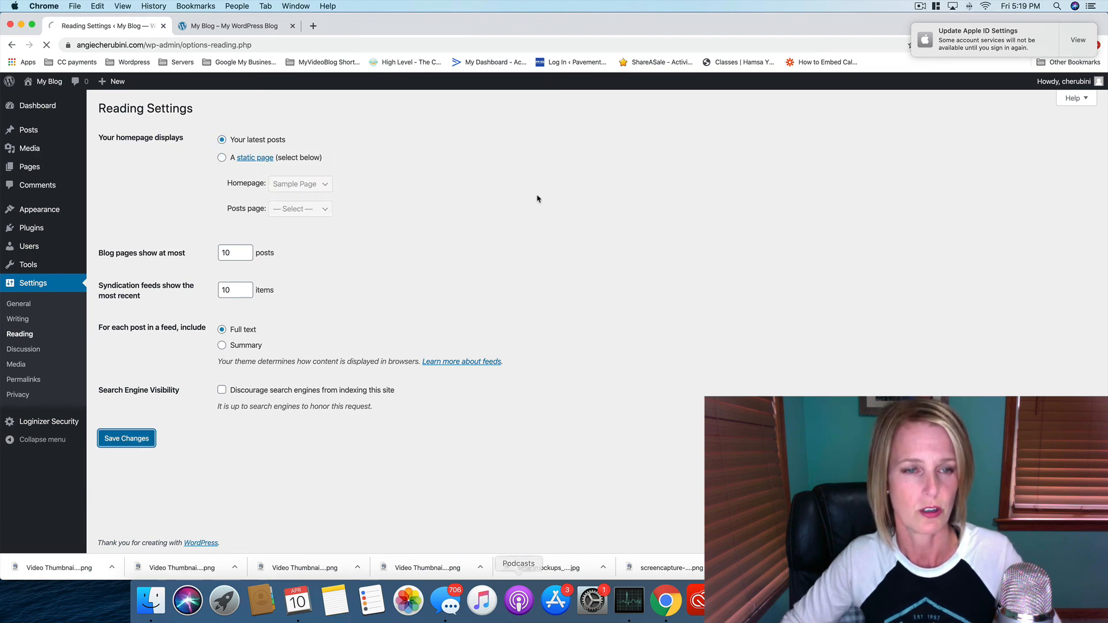
- Reload the live site, look through the homepage with its latest posts, and return to the Reading Settings
click(243, 26)
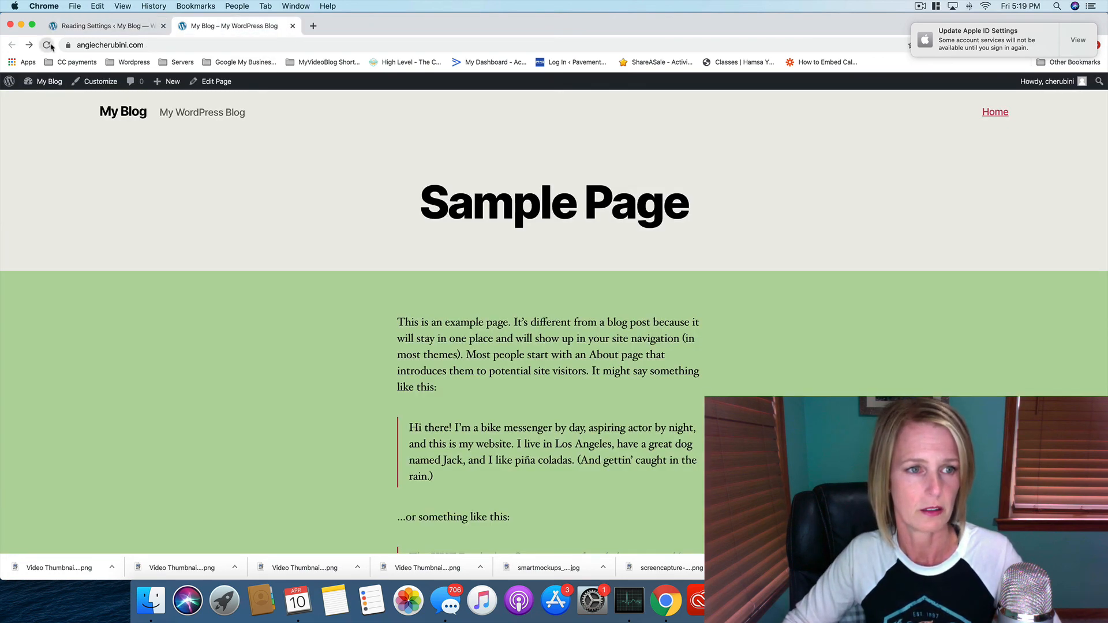
click(46, 44)
scroll(1022, 354, down, 5)
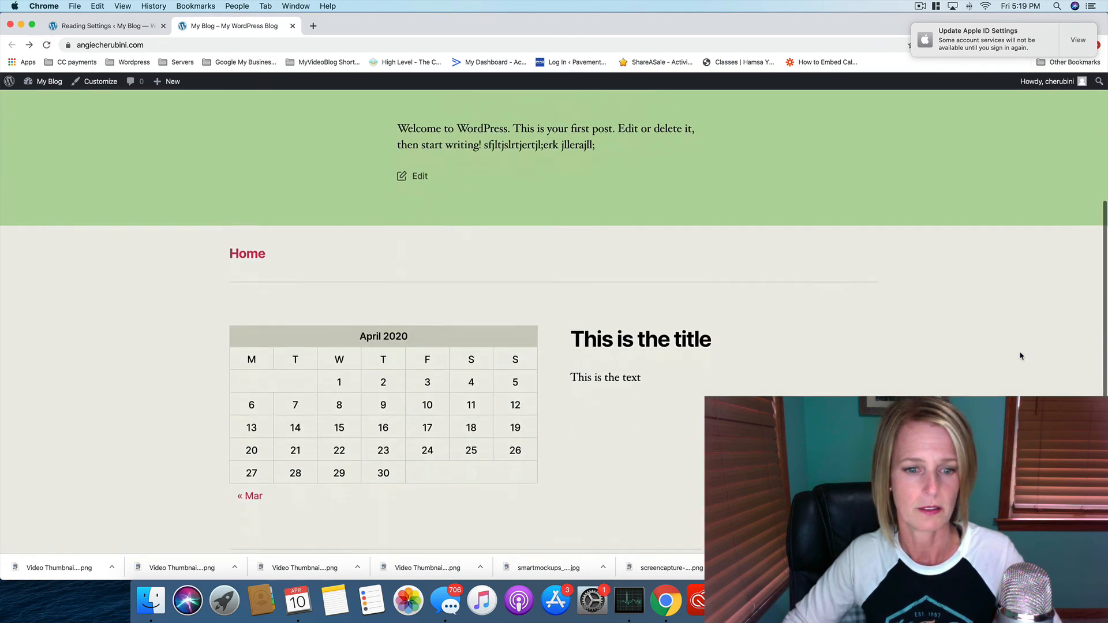
scroll(1019, 354, up, 8)
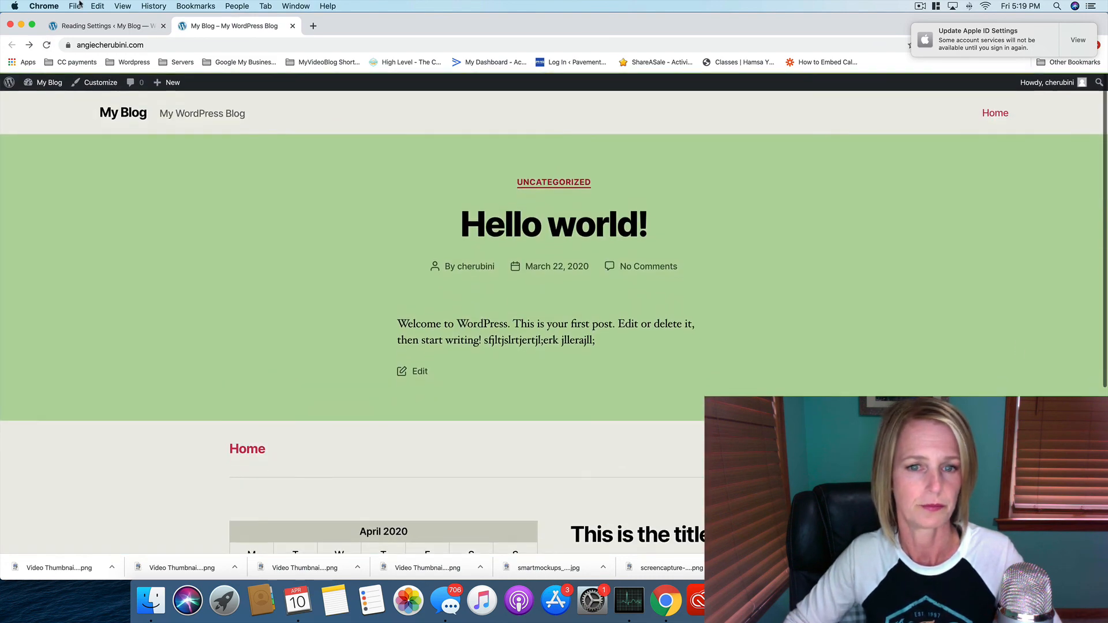
click(110, 26)
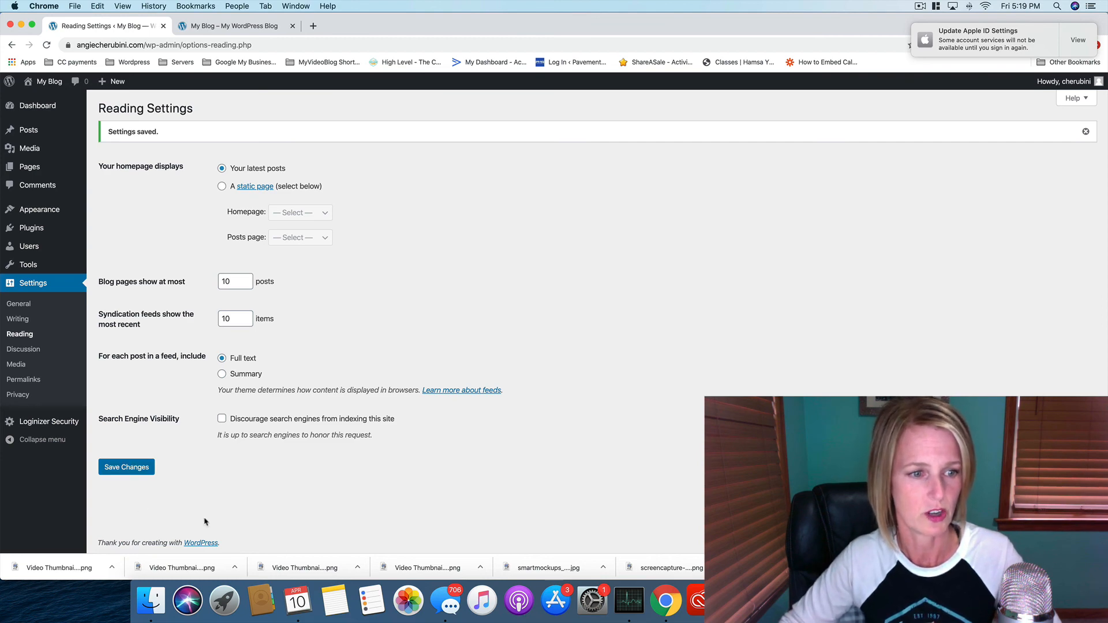
- In the Discussion Settings, turn off the email notification for when anyone posts a comment, and save the changes
click(23, 349)
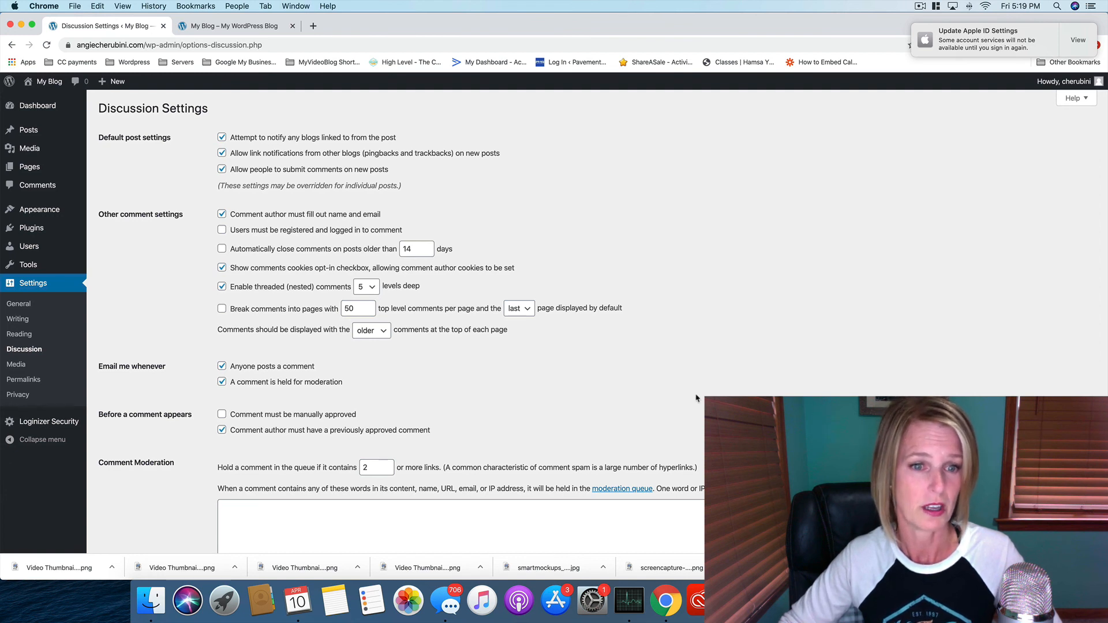
click(221, 366)
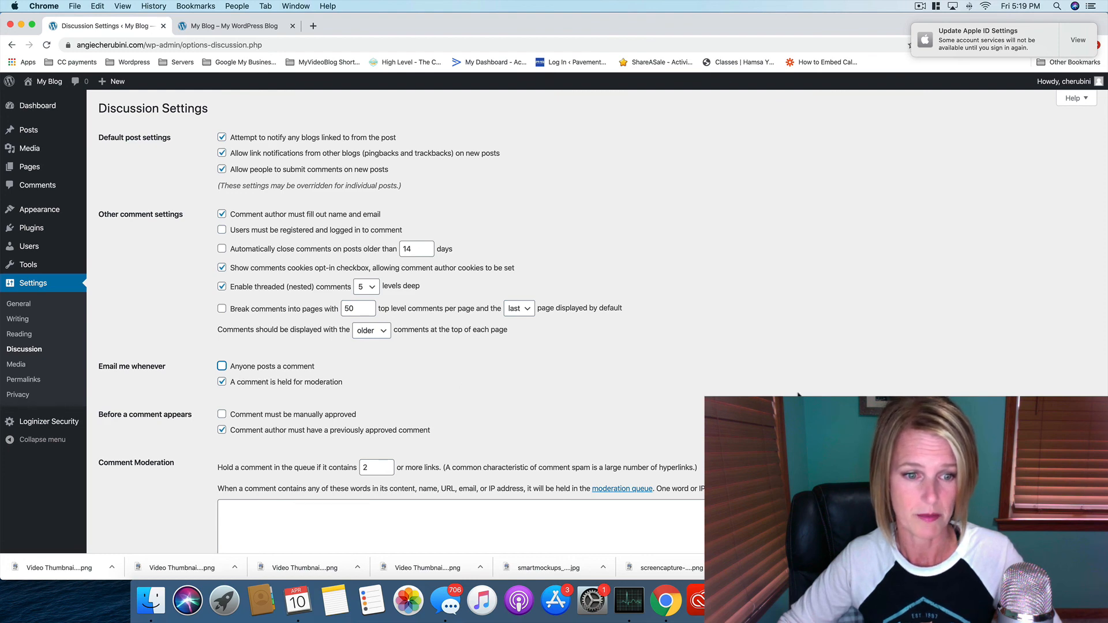
scroll(799, 394, down, 10)
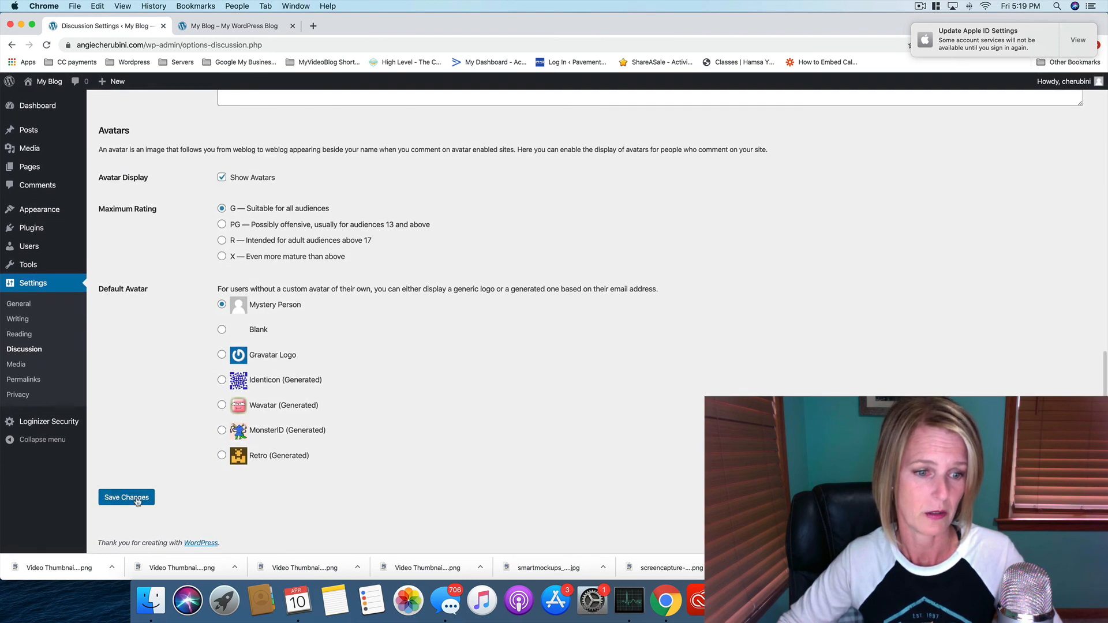
click(130, 497)
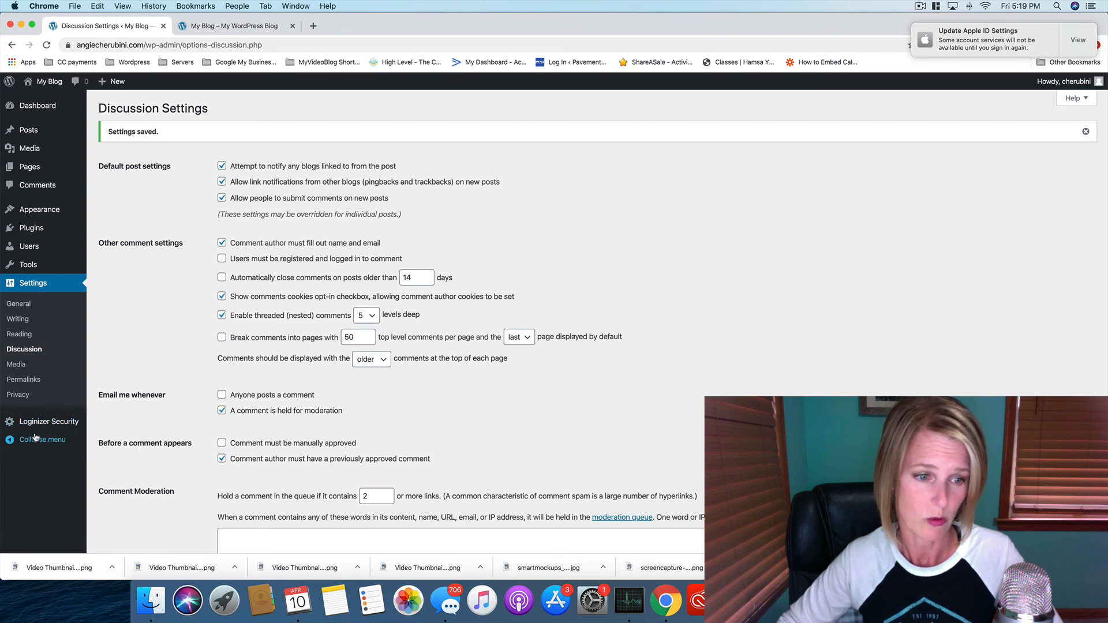
- Collapse the admin navigation menu to icons and expand it again
mouse_move(49, 424)
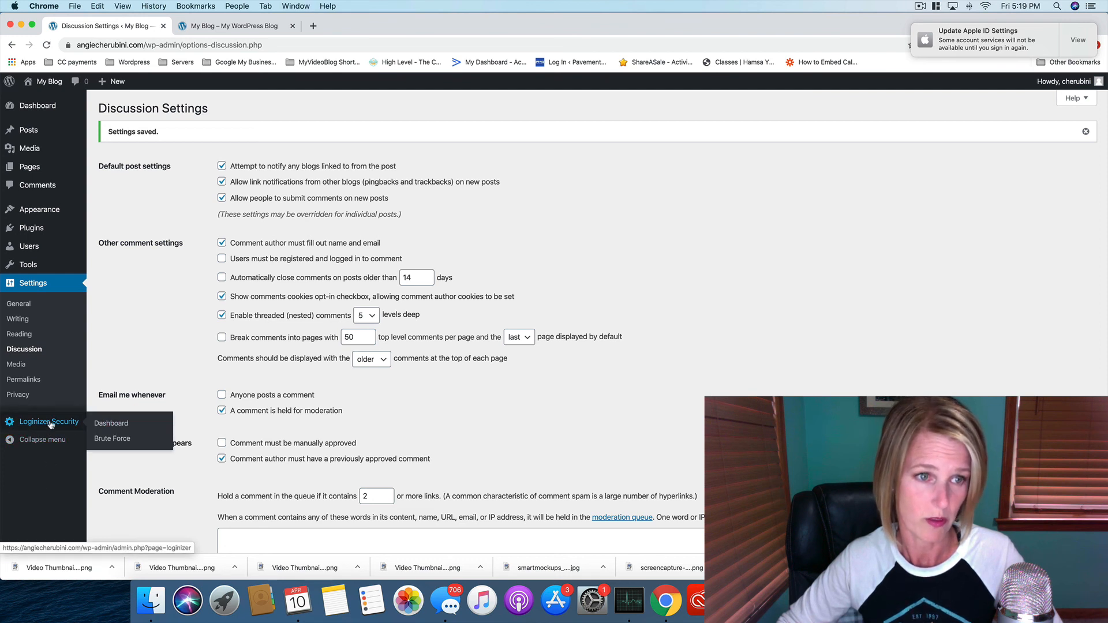
click(23, 443)
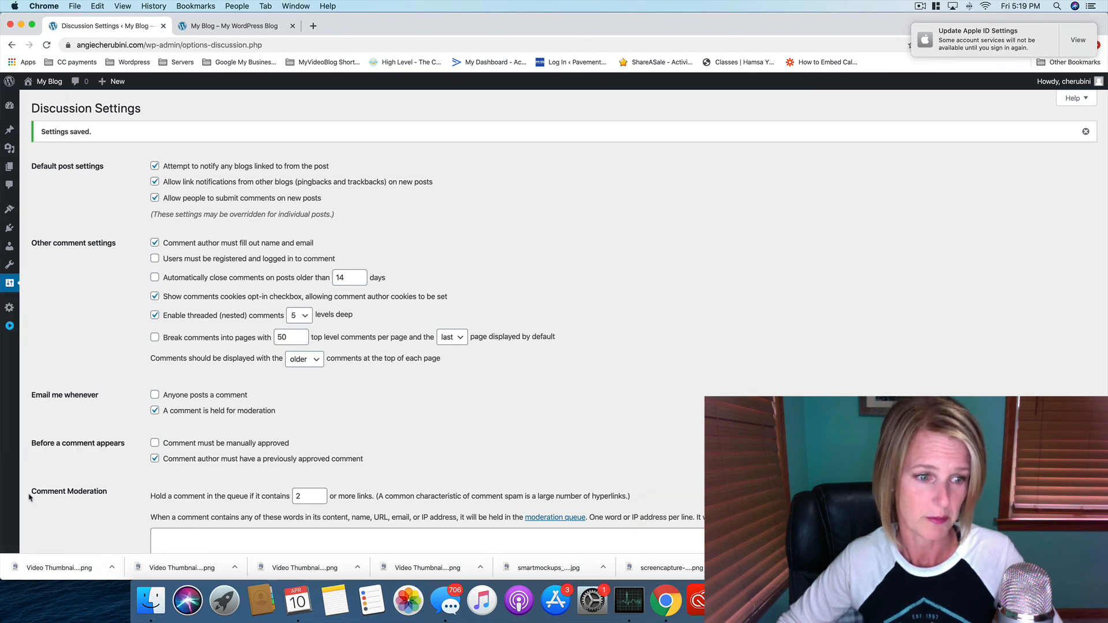
mouse_move(8, 294)
click(10, 326)
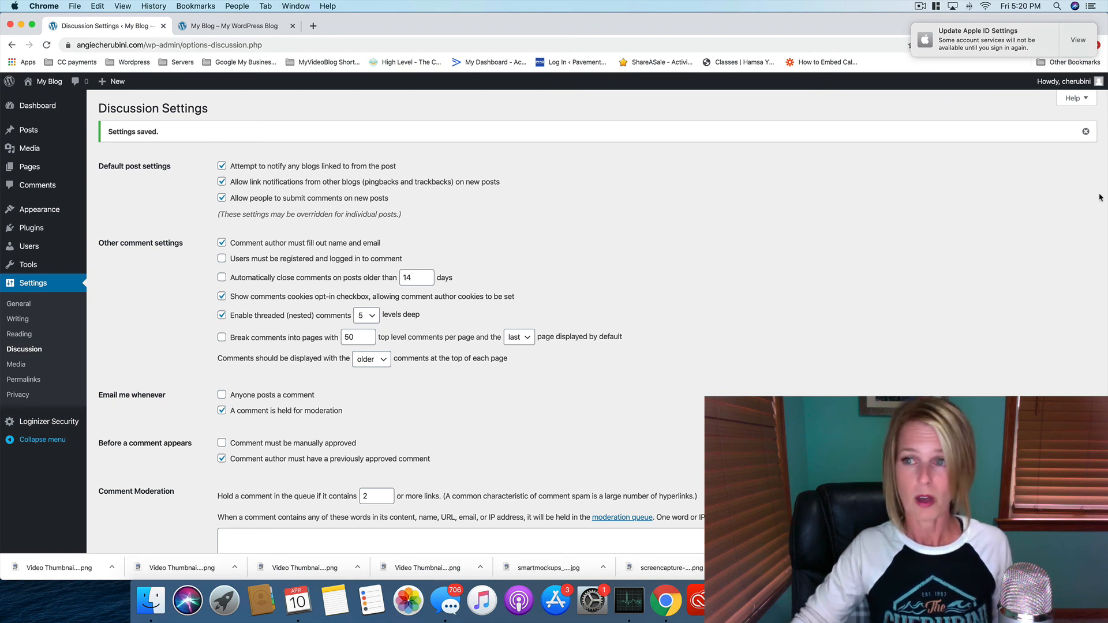
- Log out of the WordPress admin, and reload the live site to view it as a logged-out visitor
mouse_move(1070, 86)
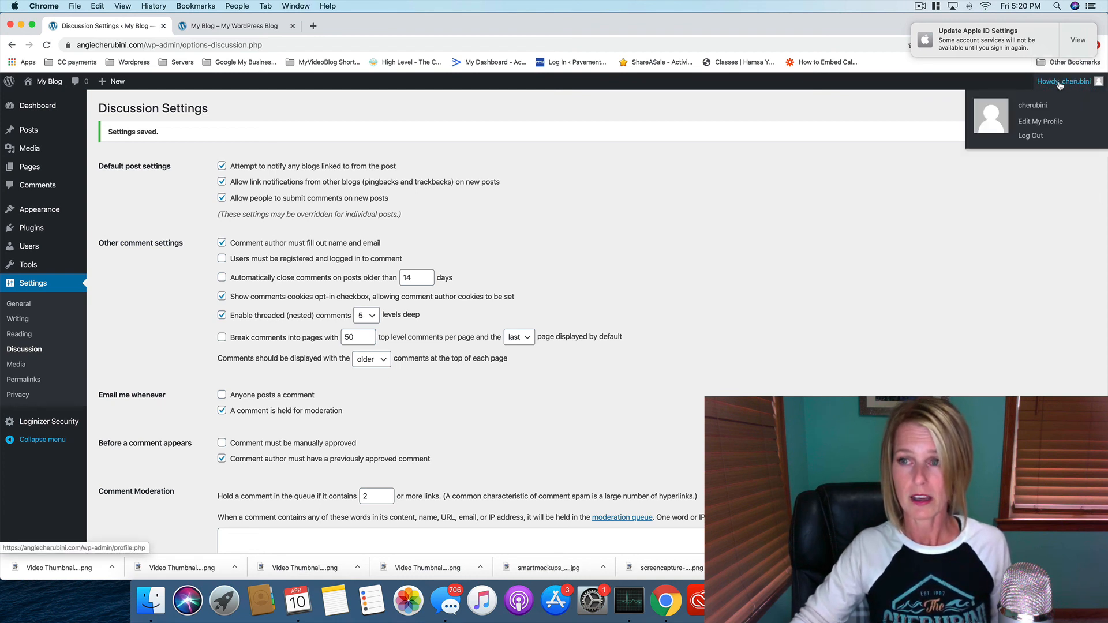
click(1029, 137)
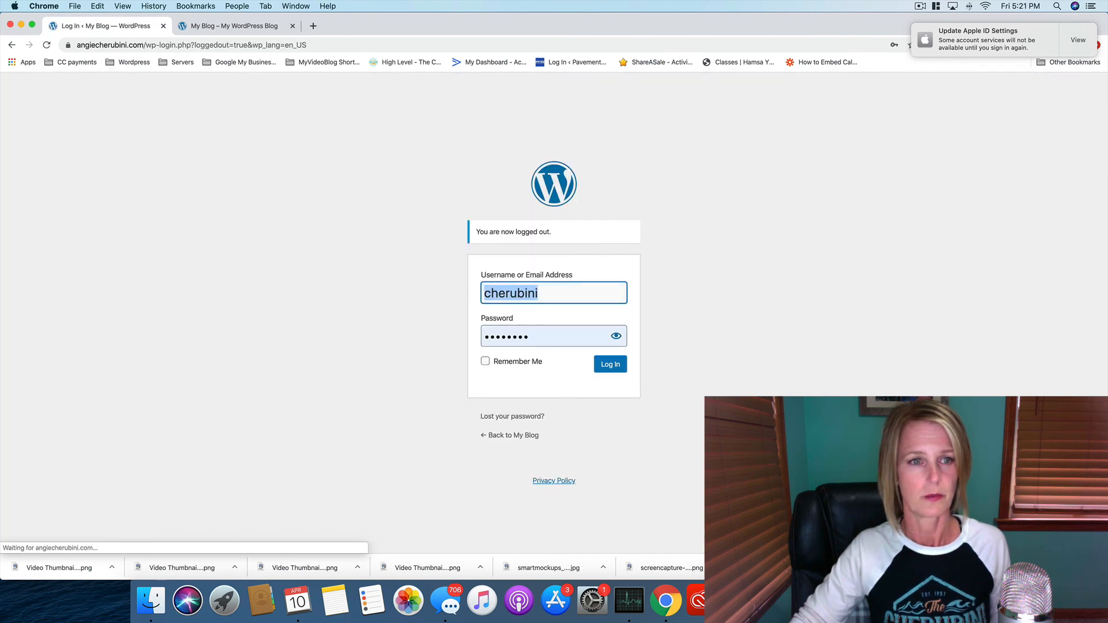
click(239, 29)
click(47, 45)
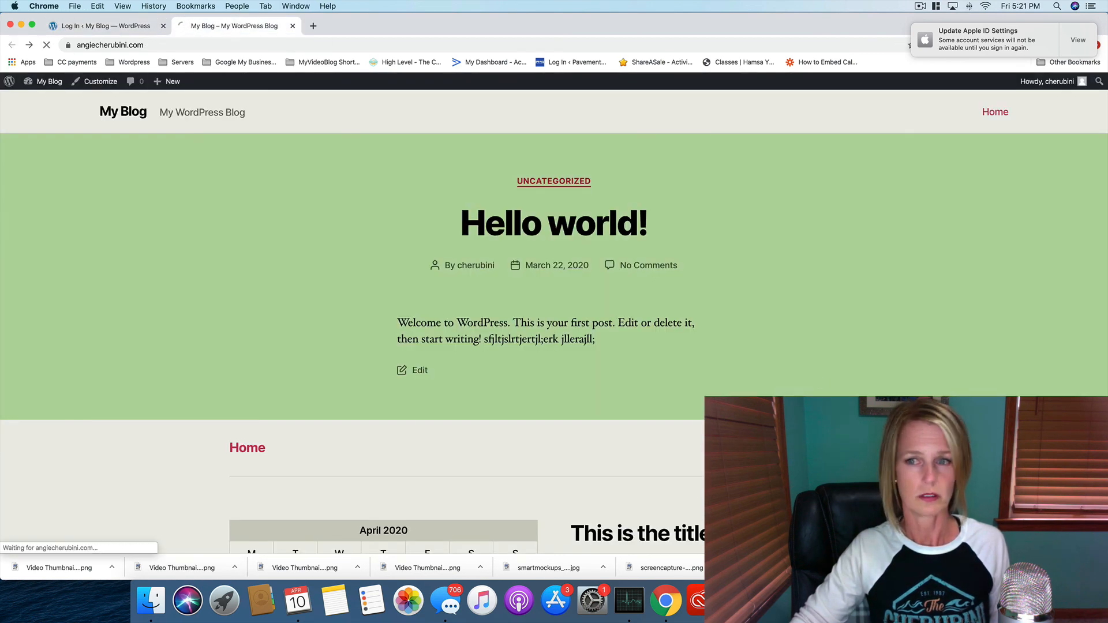